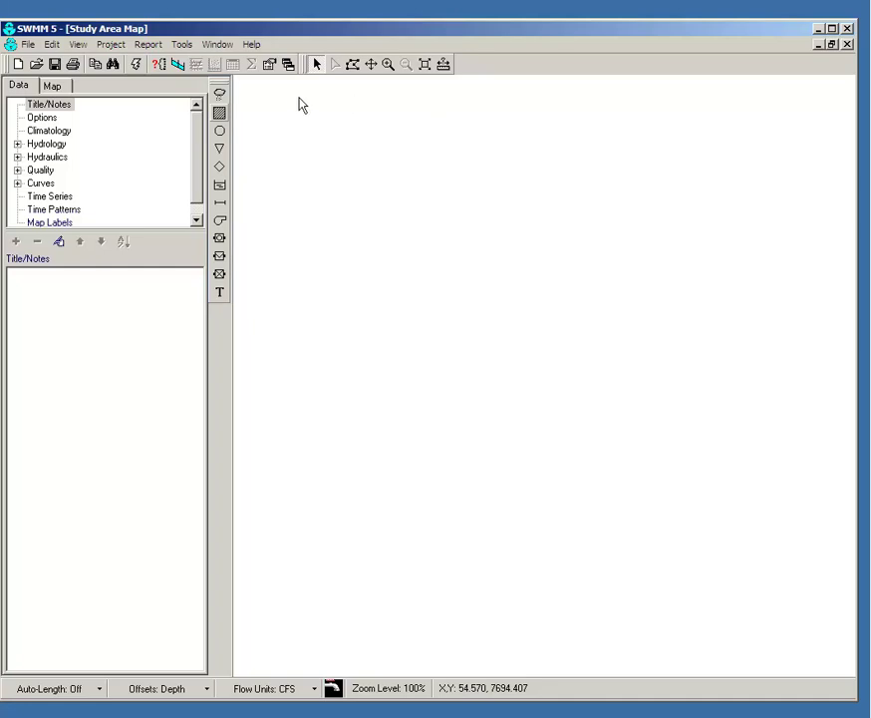
Draw a four-sided subcatchment in the upper part of the study area map
{"action": "left_click", "coordinate": [221, 114]}
{"action": "left_click", "coordinate": [356, 174]}
{"action": "left_click", "coordinate": [433, 172]}
{"action": "left_click", "coordinate": [399, 234]}
{"action": "left_click", "coordinate": [344, 206]}
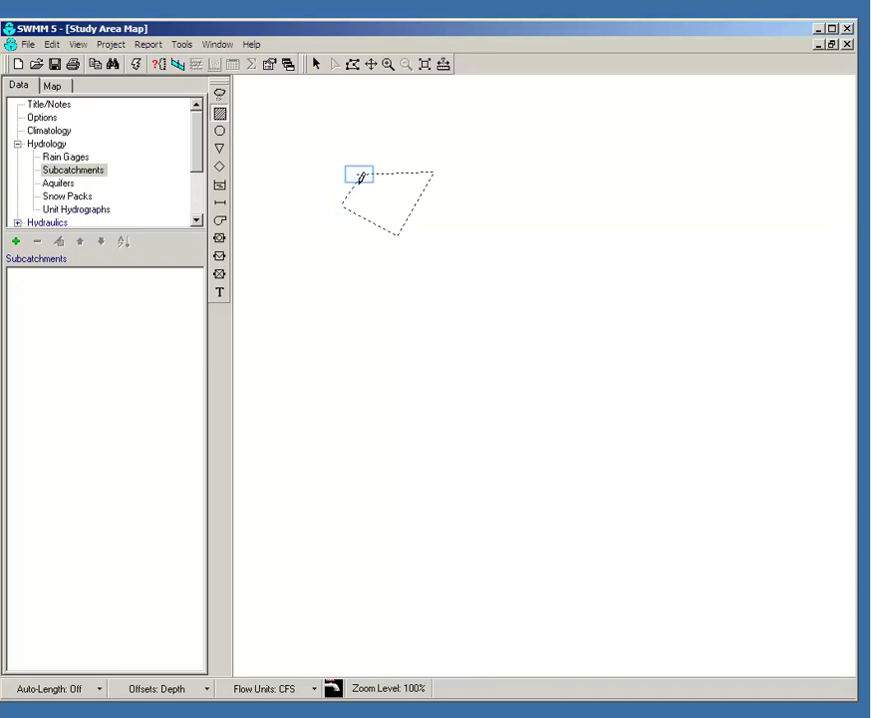
{"action": "right_click", "coordinate": [360, 177]}
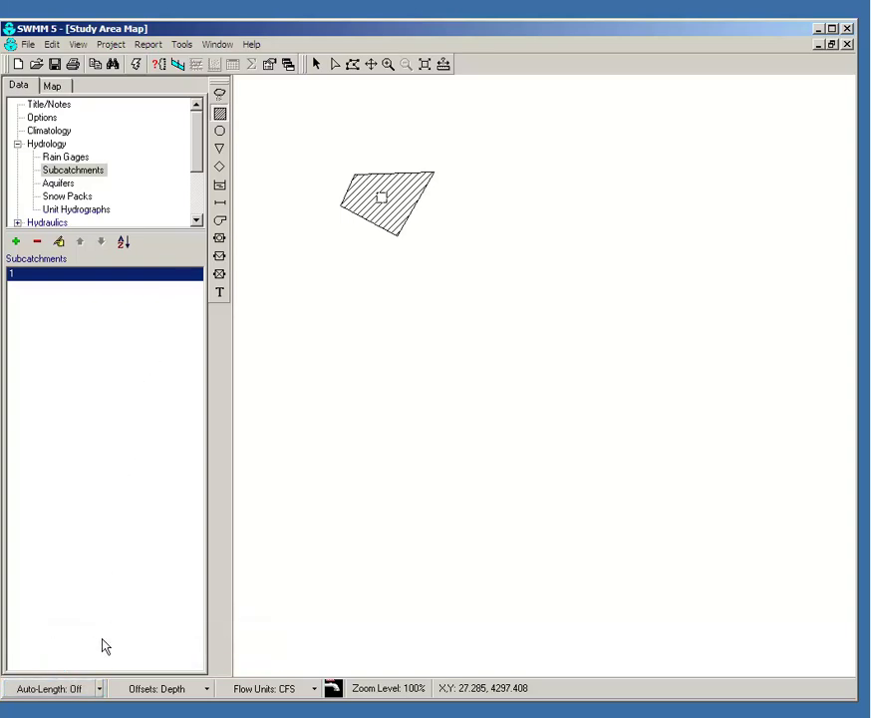
{"action": "left_click", "coordinate": [102, 692]}
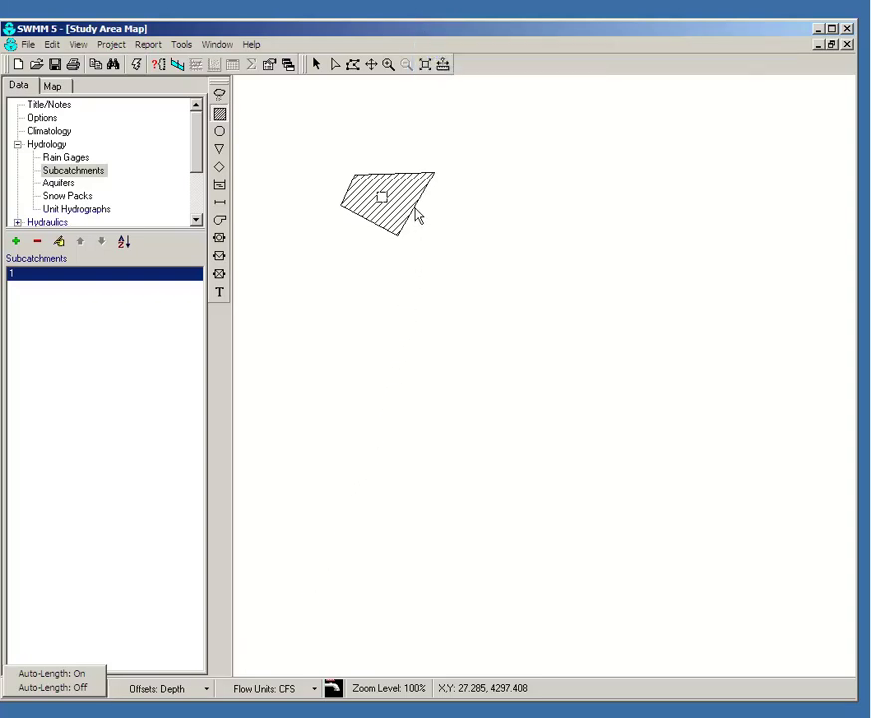
{"action": "left_click", "coordinate": [422, 33]}
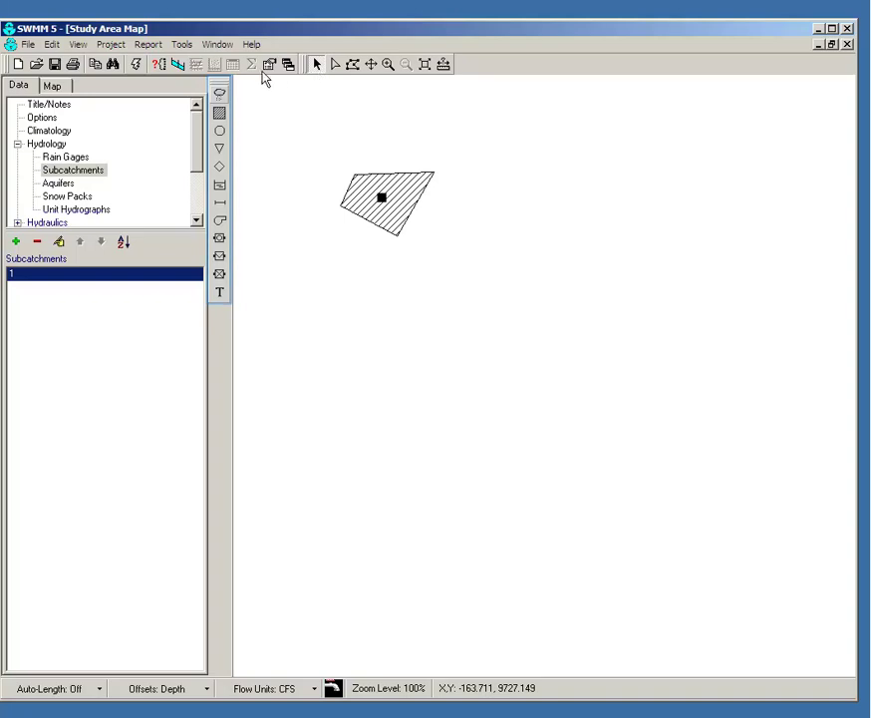
Add a rain gage above the subcatchment and a junction just below its lower-right corner
{"action": "left_click", "coordinate": [220, 94]}
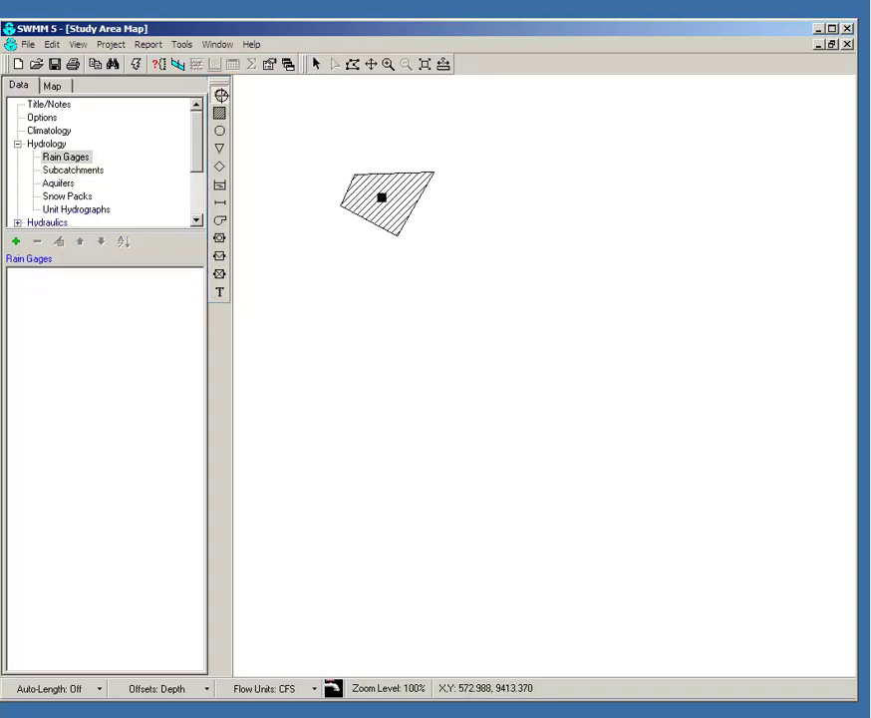
{"action": "left_click", "coordinate": [454, 118]}
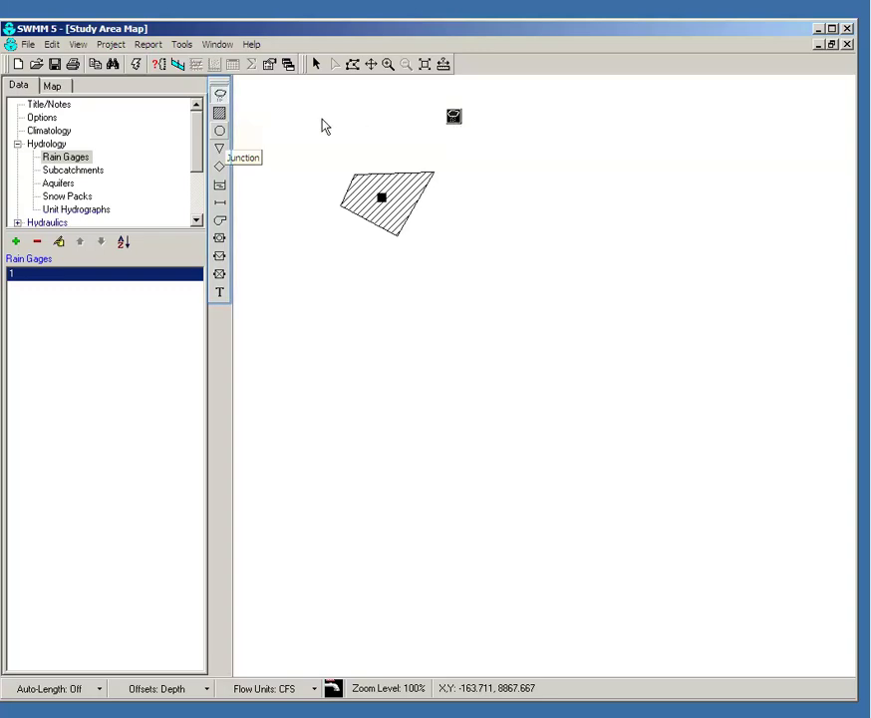
{"action": "left_click", "coordinate": [221, 132]}
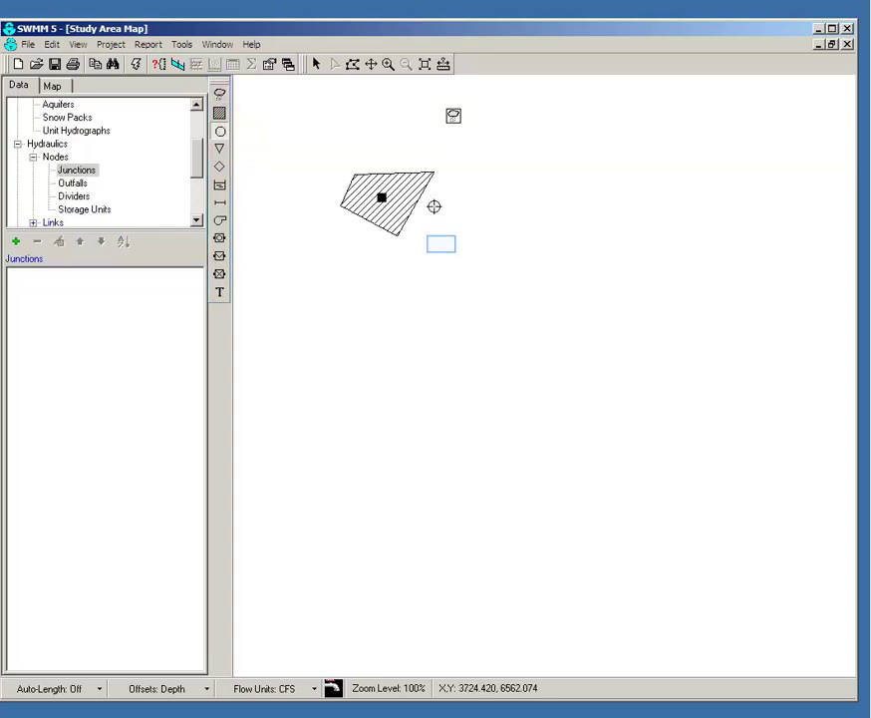
{"action": "left_click", "coordinate": [442, 245]}
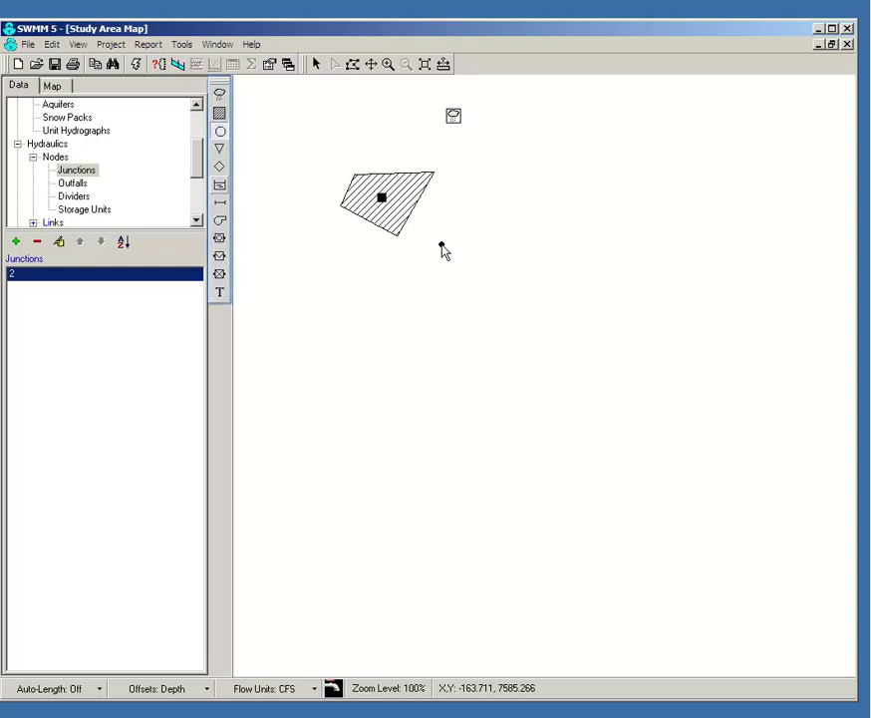
Place a storage unit below and to the right of the junction, and an outfall farther along the same diagonal
{"action": "left_click", "coordinate": [220, 186]}
{"action": "left_click", "coordinate": [503, 302]}
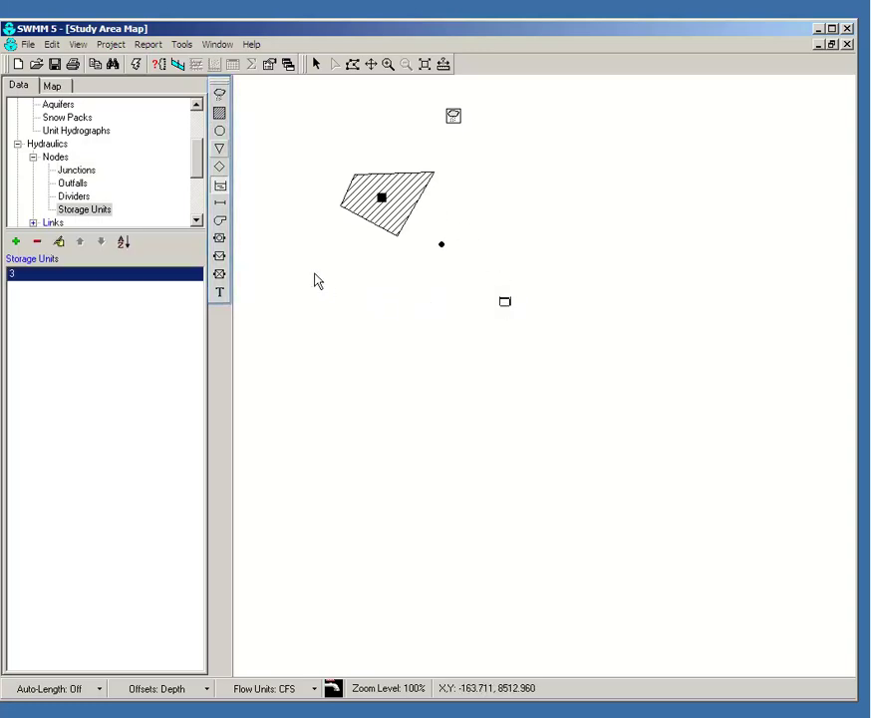
{"action": "left_click", "coordinate": [220, 149]}
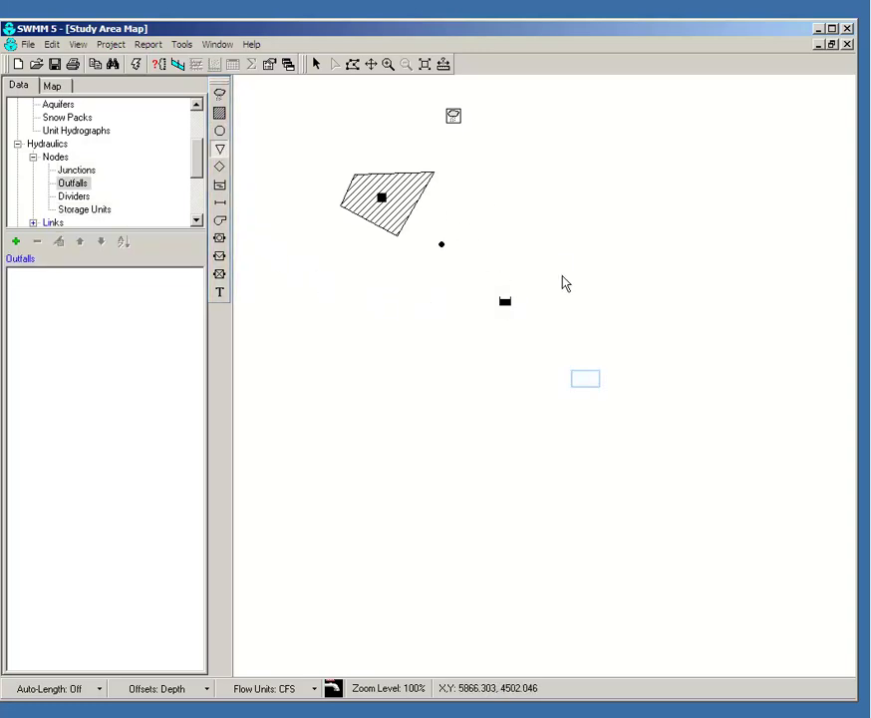
{"action": "left_click", "coordinate": [586, 382]}
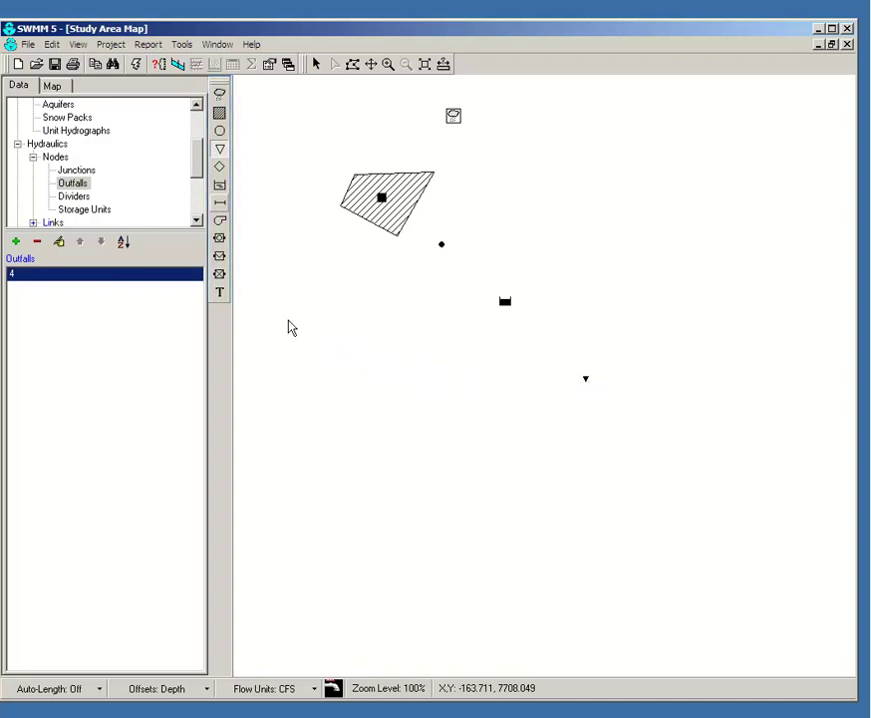
Draw one conduit from the junction to the storage unit and another from the storage unit to the outfall
{"action": "left_click", "coordinate": [222, 203]}
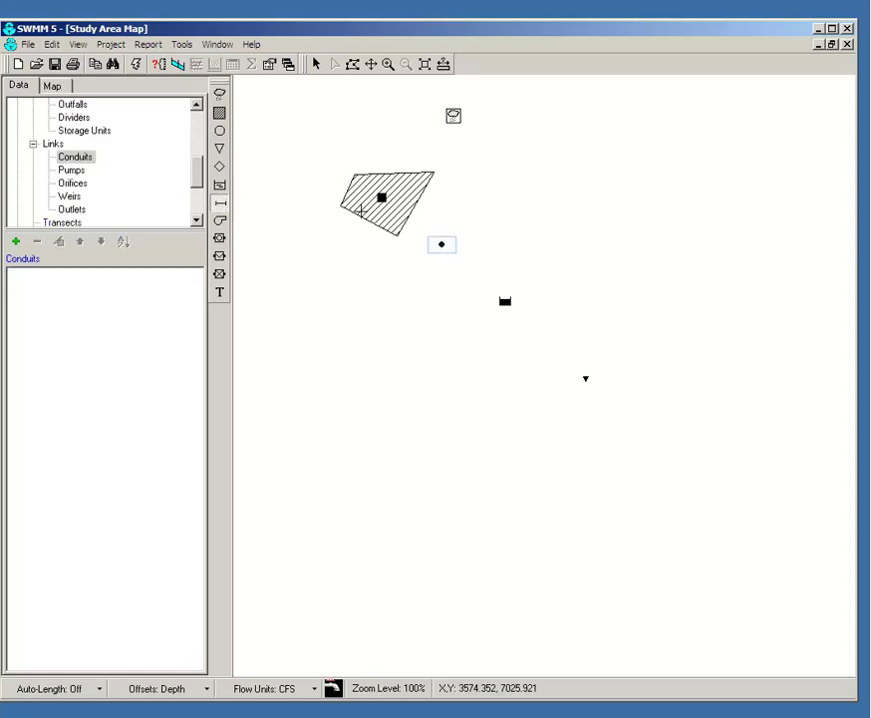
{"action": "left_click", "coordinate": [442, 244]}
{"action": "left_click", "coordinate": [504, 300]}
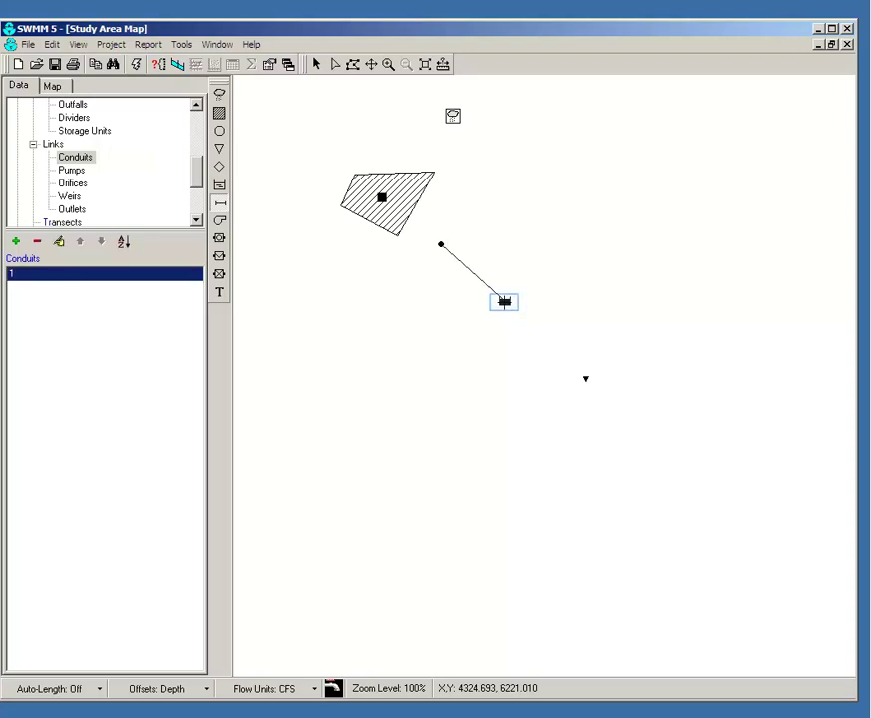
{"action": "left_click", "coordinate": [504, 301]}
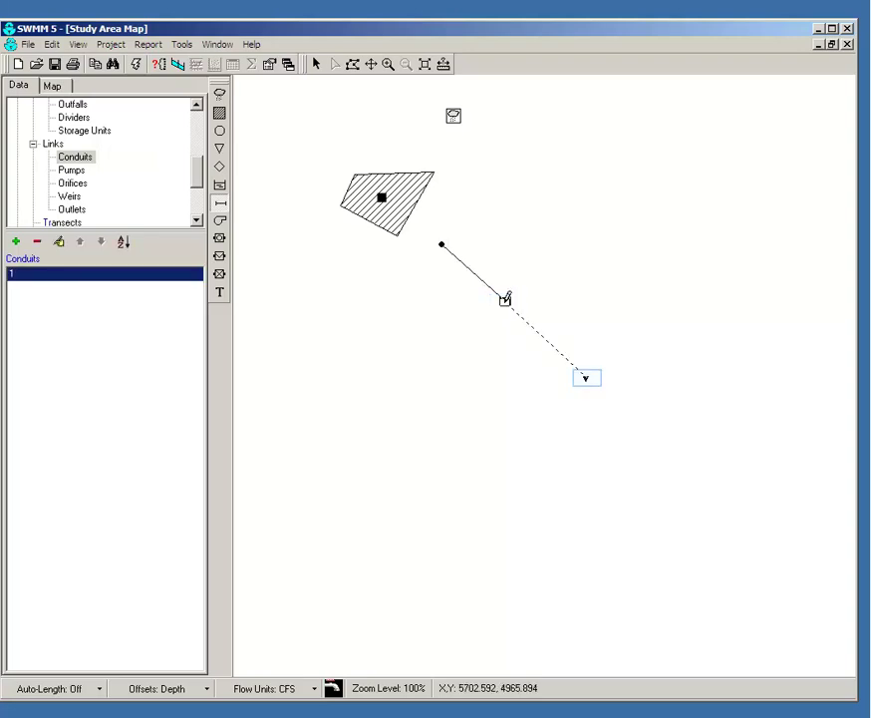
{"action": "left_click", "coordinate": [586, 378]}
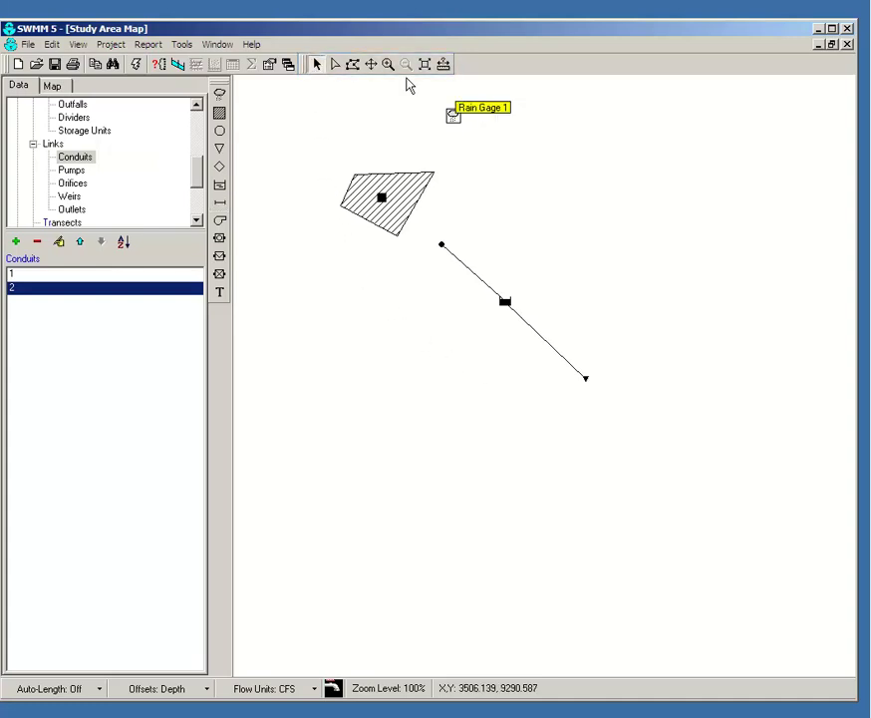
Set the rain gage's time series name to RAIN1 and rename the gage RG1
{"action": "double_click", "coordinate": [454, 118]}
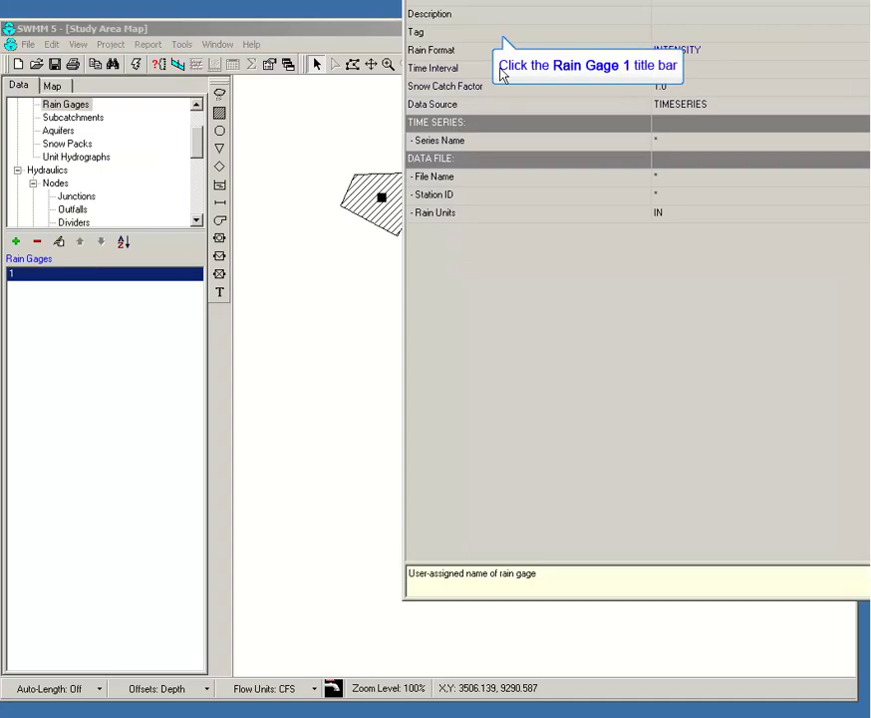
{"action": "left_click", "coordinate": [503, 39]}
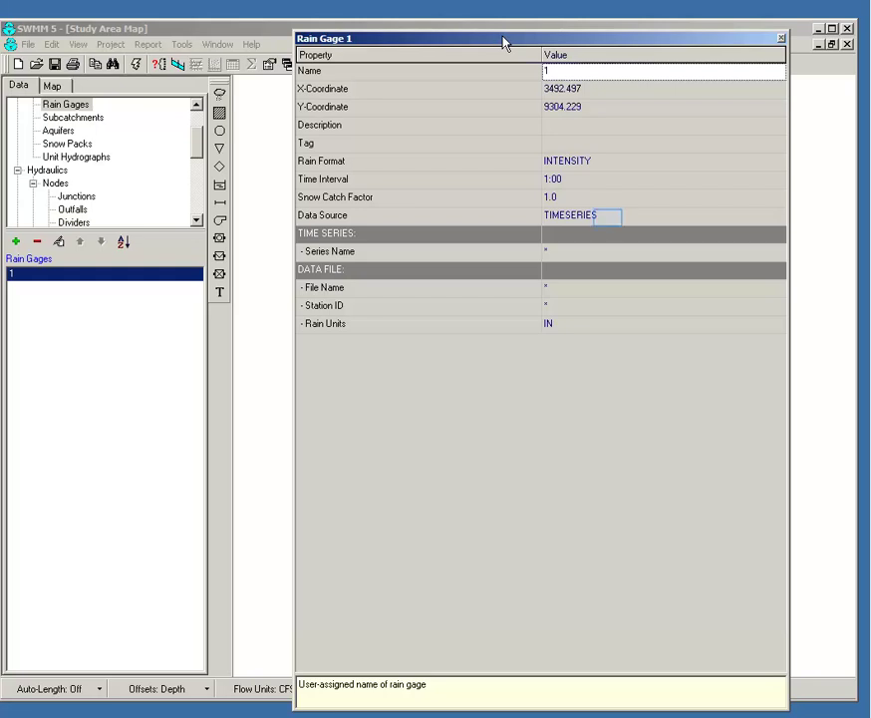
{"action": "left_click", "coordinate": [610, 224]}
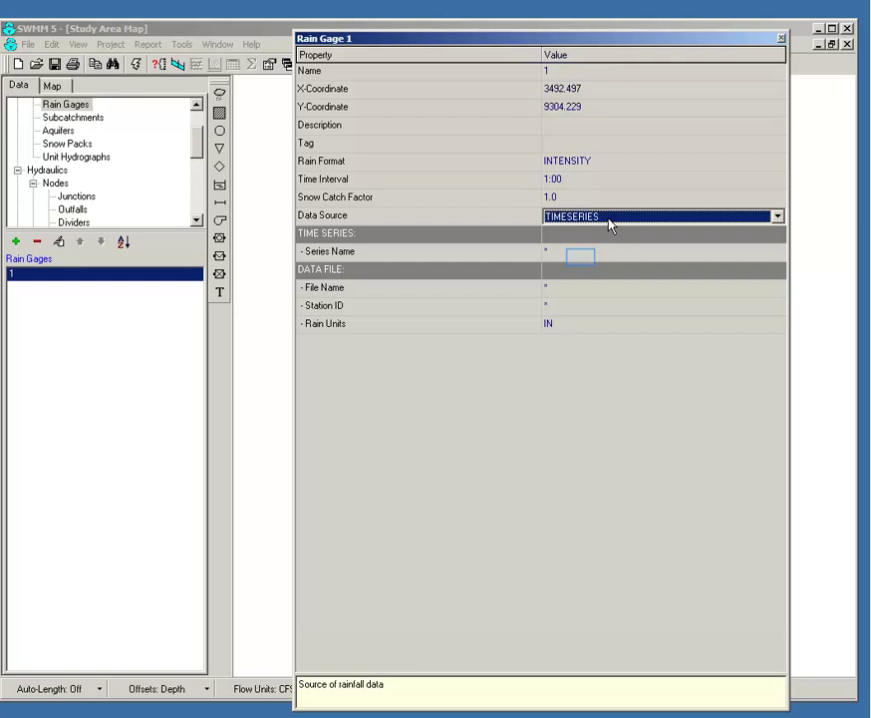
{"action": "left_click", "coordinate": [582, 262]}
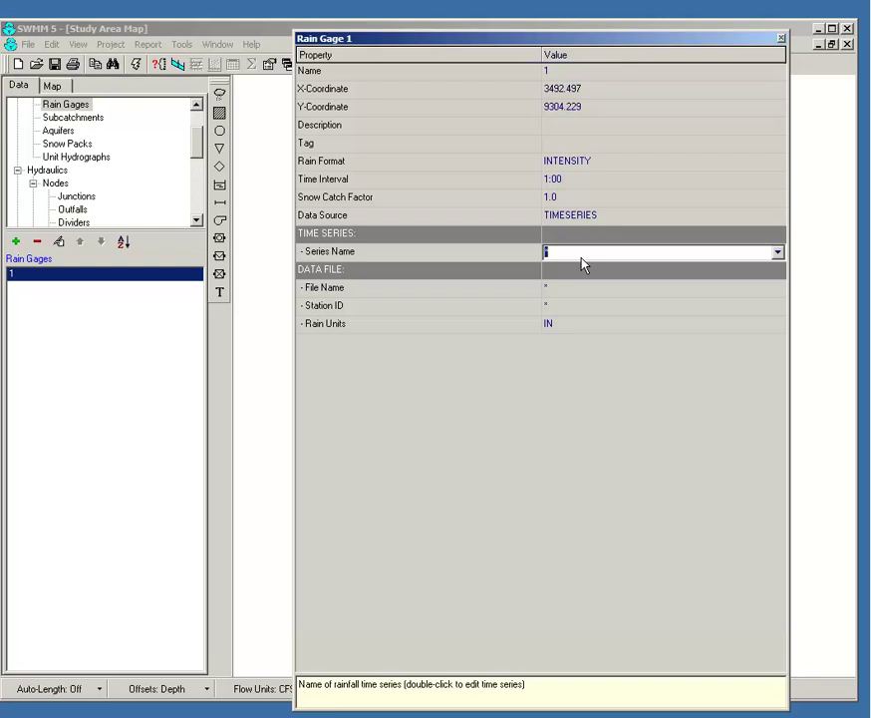
{"action": "type", "text": "RAIN1"}
{"action": "left_click", "coordinate": [574, 72]}
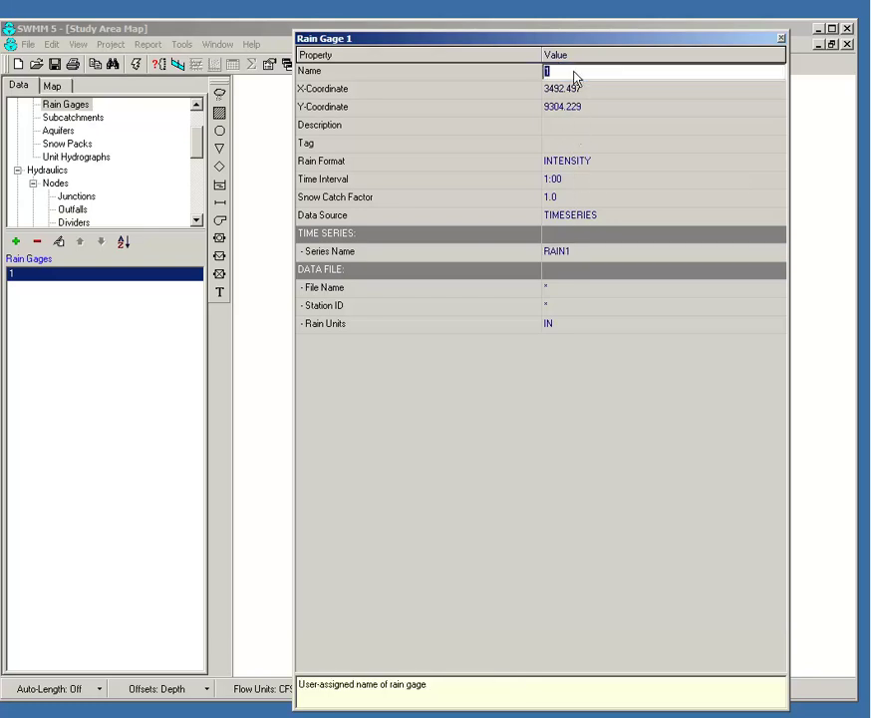
{"action": "type", "text": "RG1"}
{"action": "key", "text": "alt+F4"}
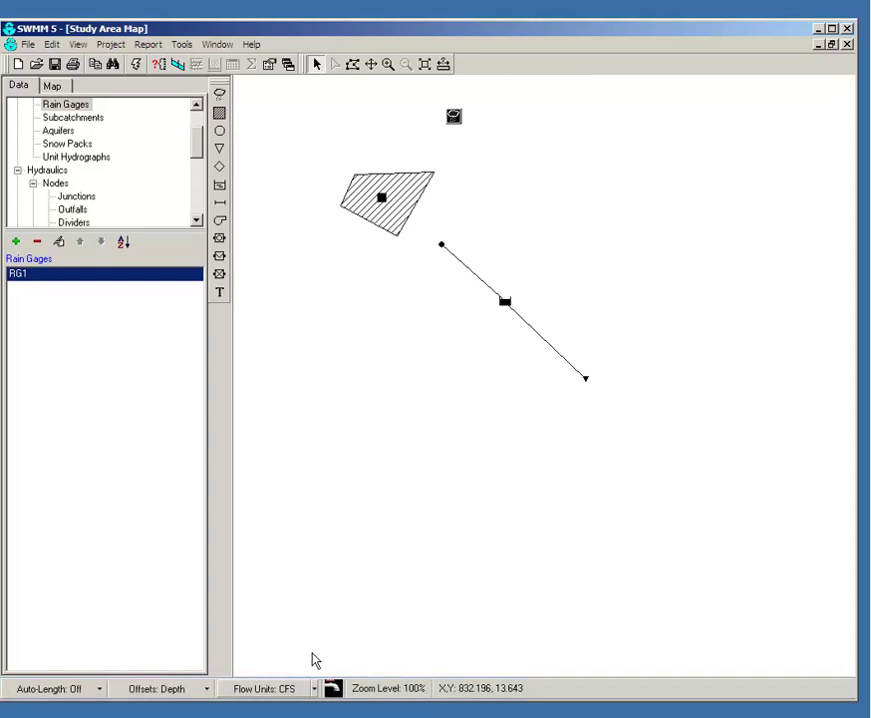
Set the project's flow units to CMS
{"action": "left_click", "coordinate": [315, 688]}
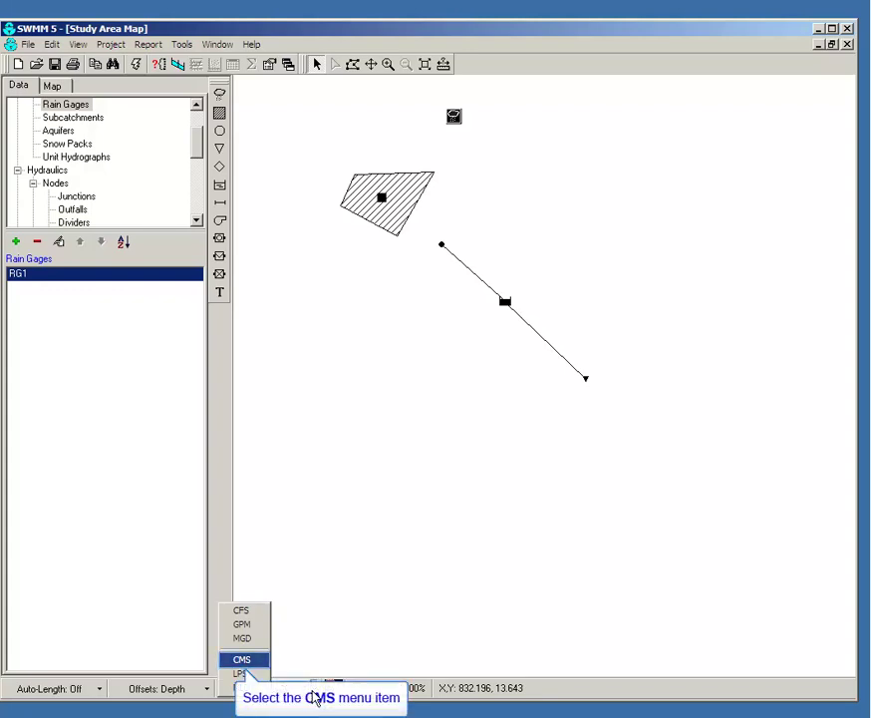
{"action": "left_click", "coordinate": [242, 660]}
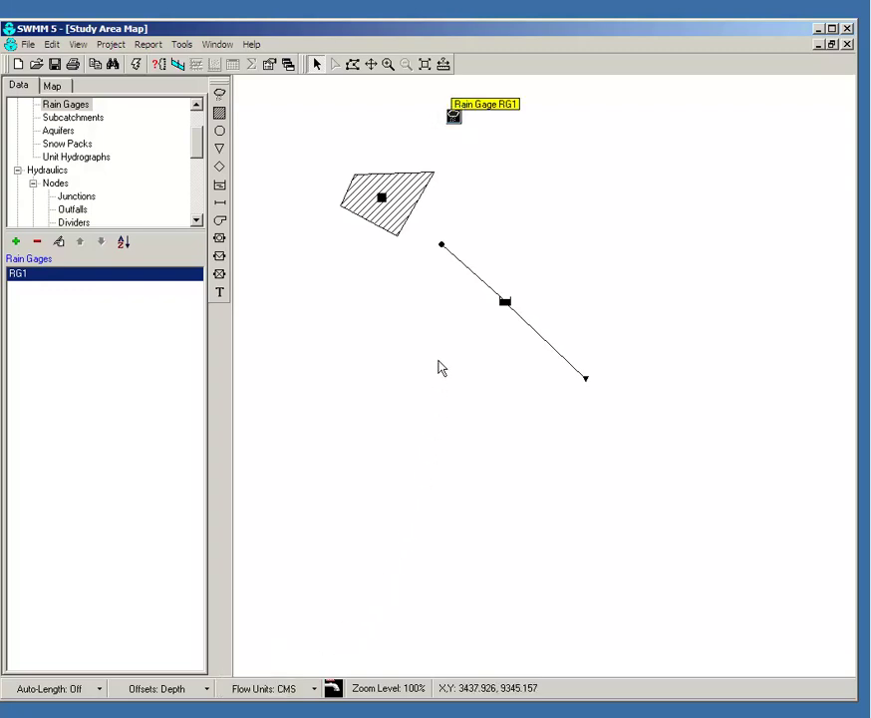
Review the time series name in rain gage RG1's properties, leaving the settings as they are
{"action": "left_click", "coordinate": [454, 119]}
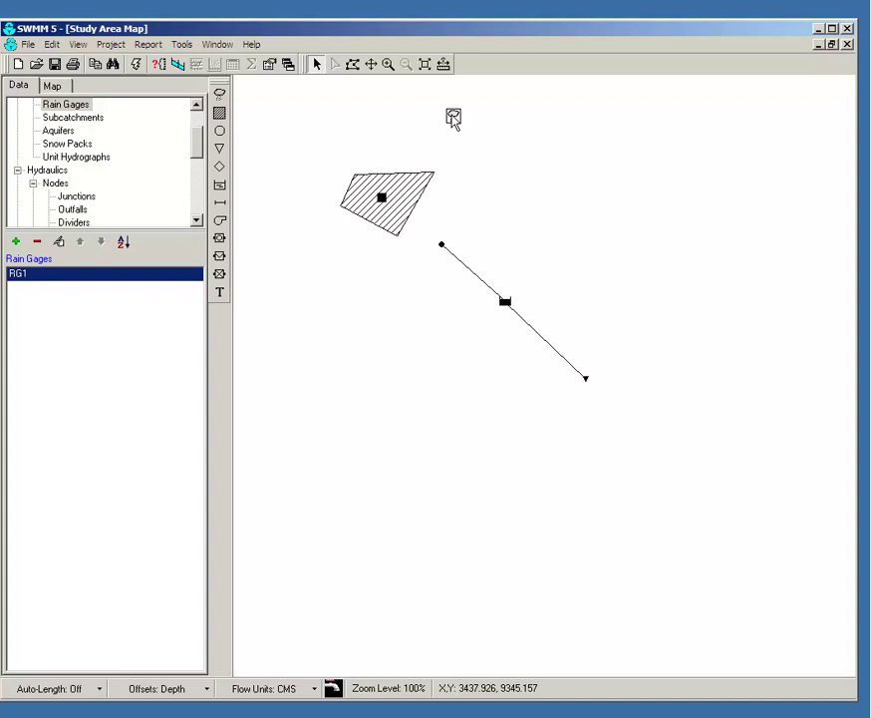
{"action": "double_click", "coordinate": [453, 118]}
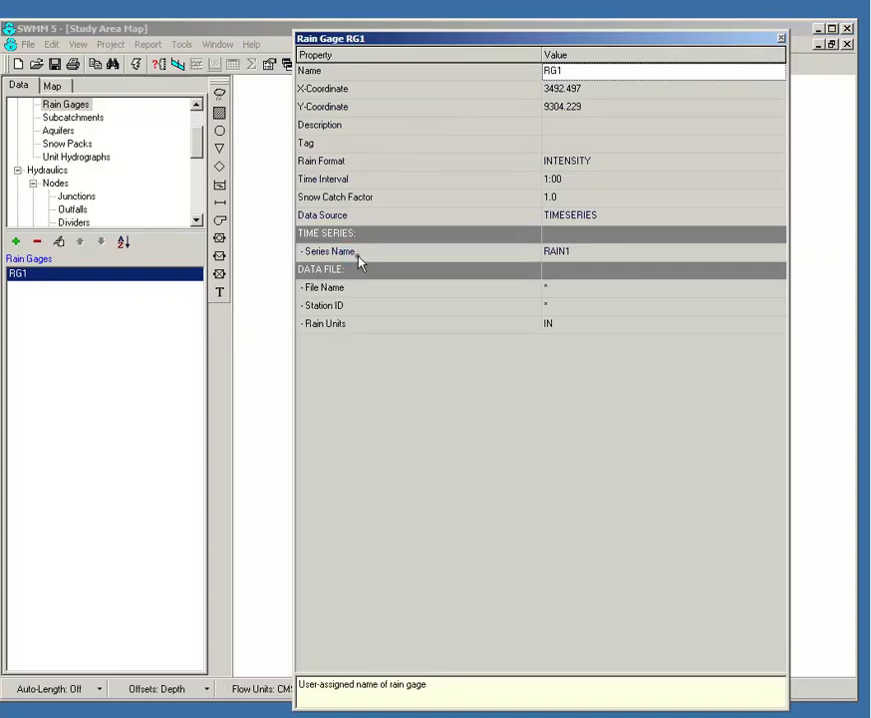
{"action": "left_click", "coordinate": [587, 251]}
{"action": "left_click", "coordinate": [589, 257]}
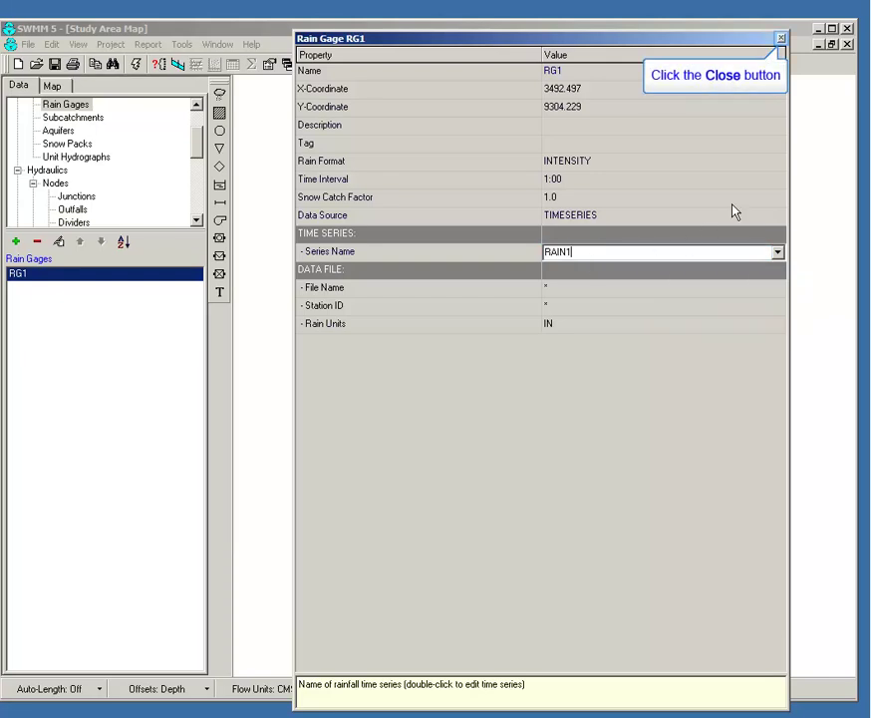
{"action": "left_click", "coordinate": [781, 38]}
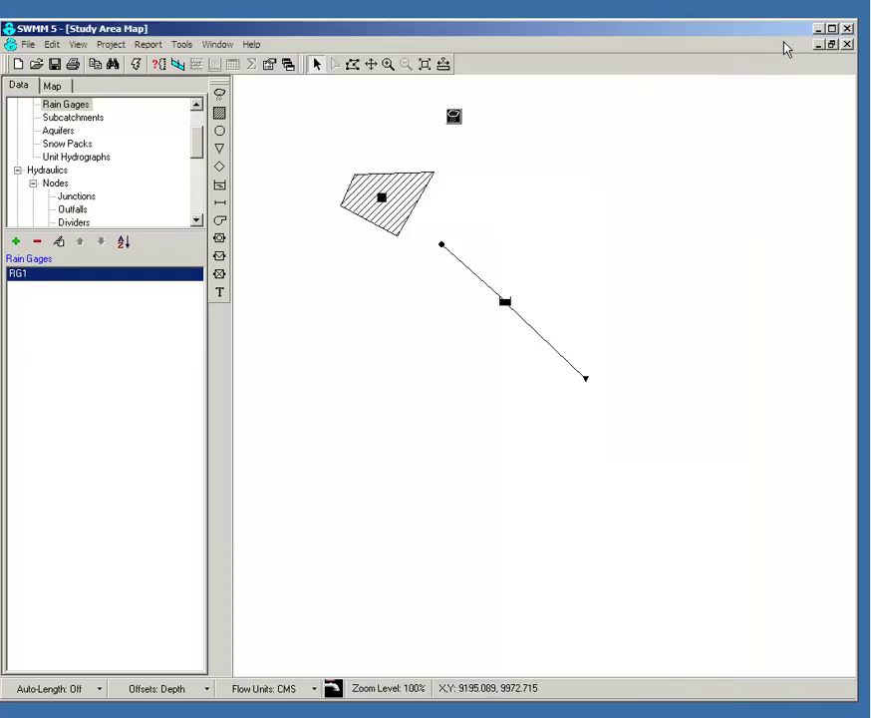
Create a new time series named RAIN1
{"action": "left_click_drag", "start_coordinate": [196, 155], "coordinate": [192, 206]}
{"action": "scroll", "coordinate": [96, 215], "scroll_direction": "up", "scroll_amount": 5}
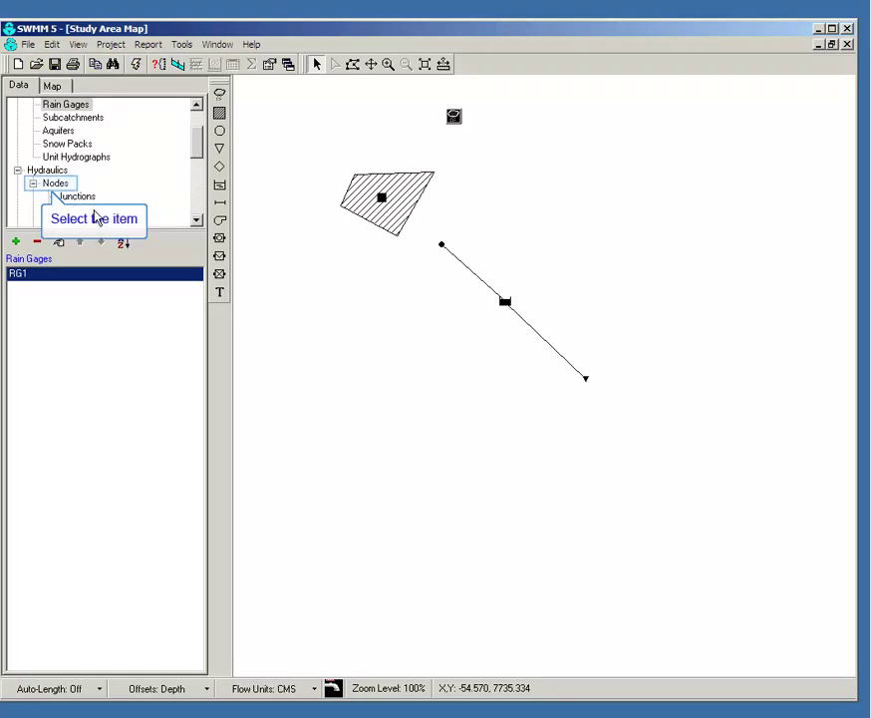
{"action": "scroll", "coordinate": [44, 189], "scroll_direction": "down", "scroll_amount": 5}
{"action": "left_click", "coordinate": [47, 184]}
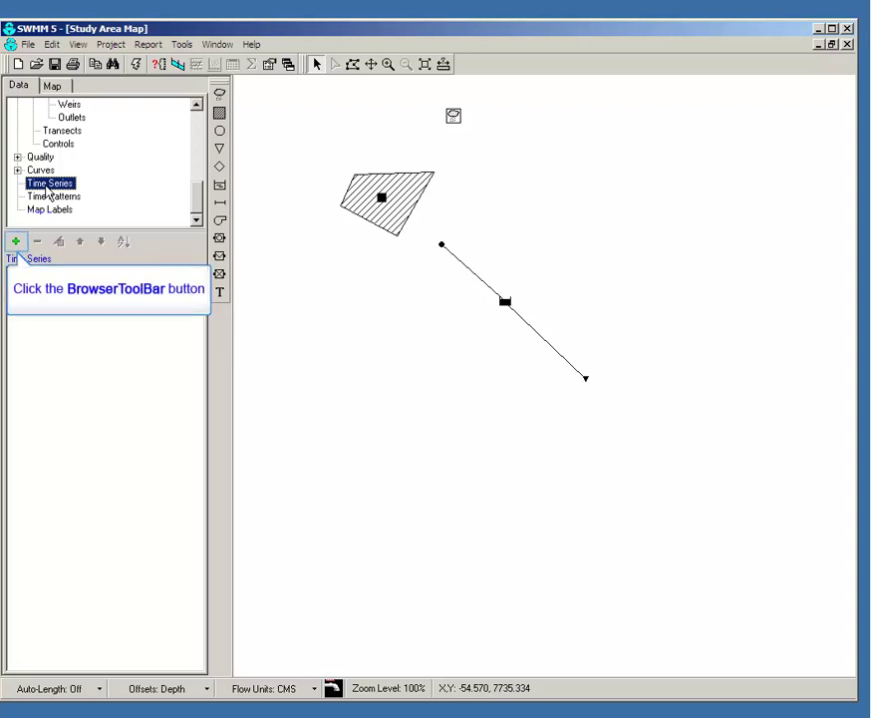
{"action": "left_click", "coordinate": [16, 241]}
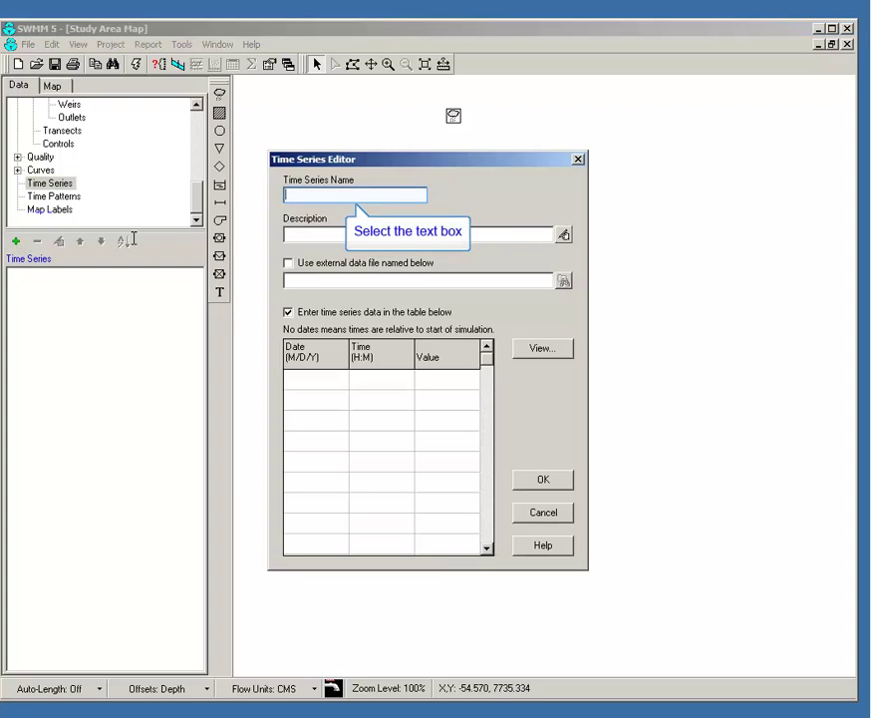
{"action": "left_click", "coordinate": [296, 197]}
{"action": "type", "text": "RAIN1"}
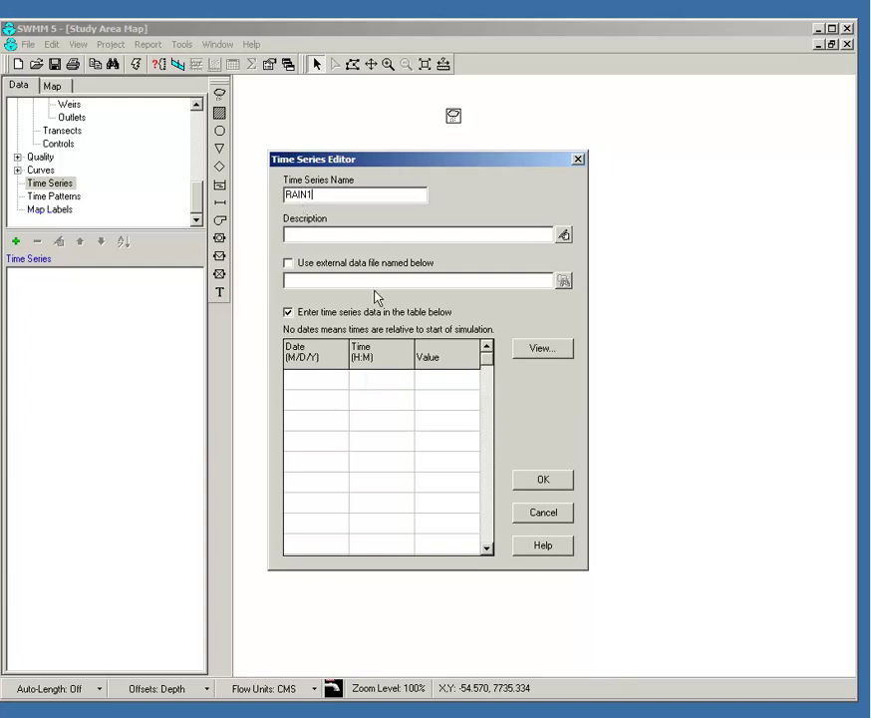
Enter 0:0 as the first time in the RAIN1 time series table
{"action": "left_click", "coordinate": [384, 388]}
{"action": "left_click", "coordinate": [384, 388]}
{"action": "type", "text": "0:5"}
{"action": "key", "text": "Return"}
{"action": "key", "text": "BackSpace"}
{"action": "key", "text": "BackSpace"}
{"action": "type", "text": ":0"}
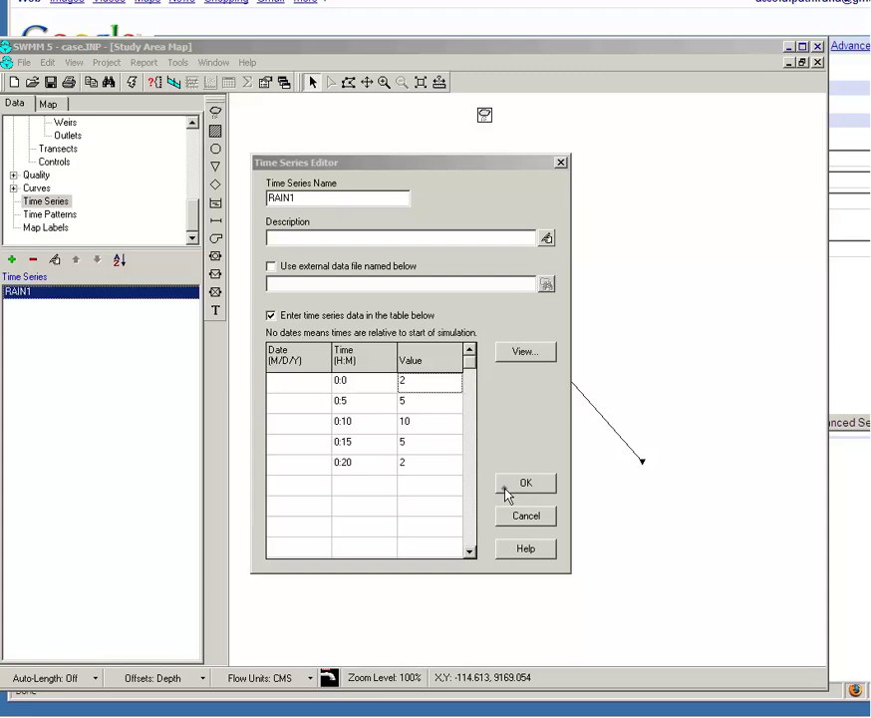
Add a final row to the RAIN1 time series with time 0:25 and value 0, and save the series
{"action": "type", "text": "0:25"}
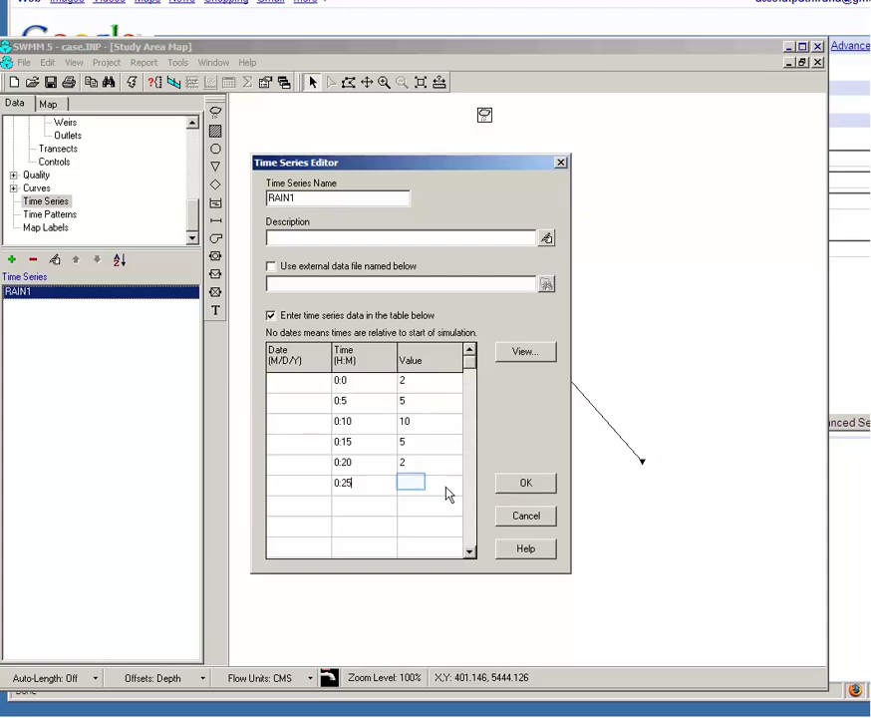
{"action": "left_click", "coordinate": [413, 488]}
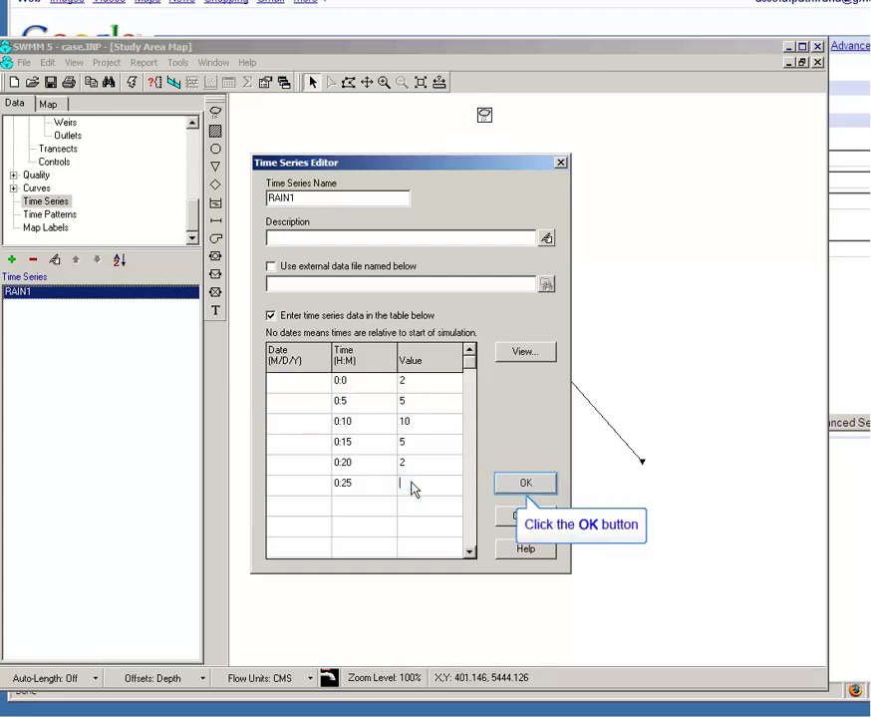
{"action": "type", "text": "0"}
{"action": "key", "text": "Return"}
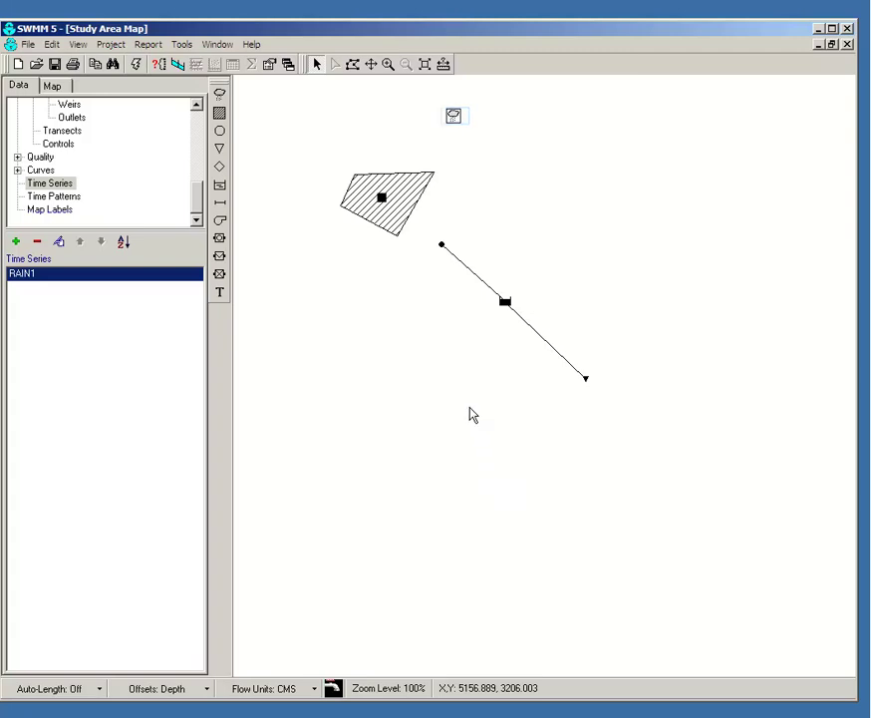
Assign the RAIN1 time series to rain gage RG1 and set its rain units to MM
{"action": "double_click", "coordinate": [453, 117]}
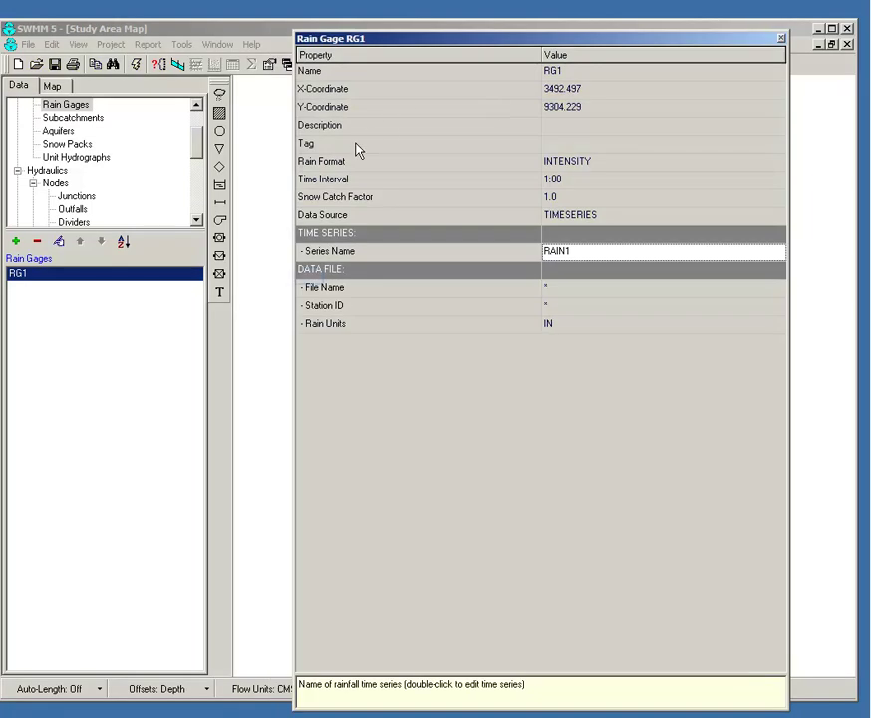
{"action": "left_click", "coordinate": [516, 275]}
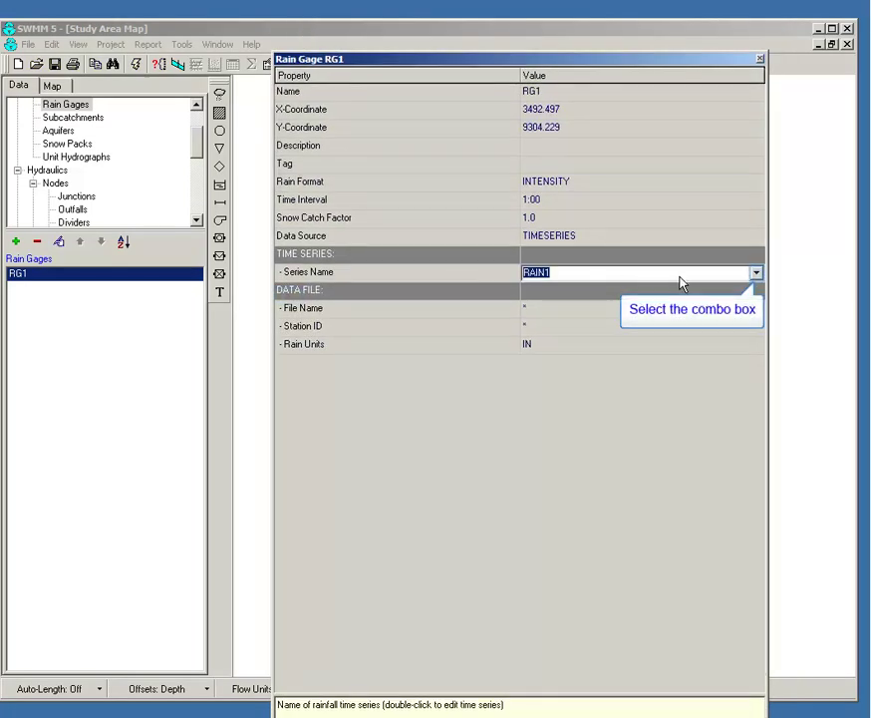
{"action": "left_click", "coordinate": [753, 277]}
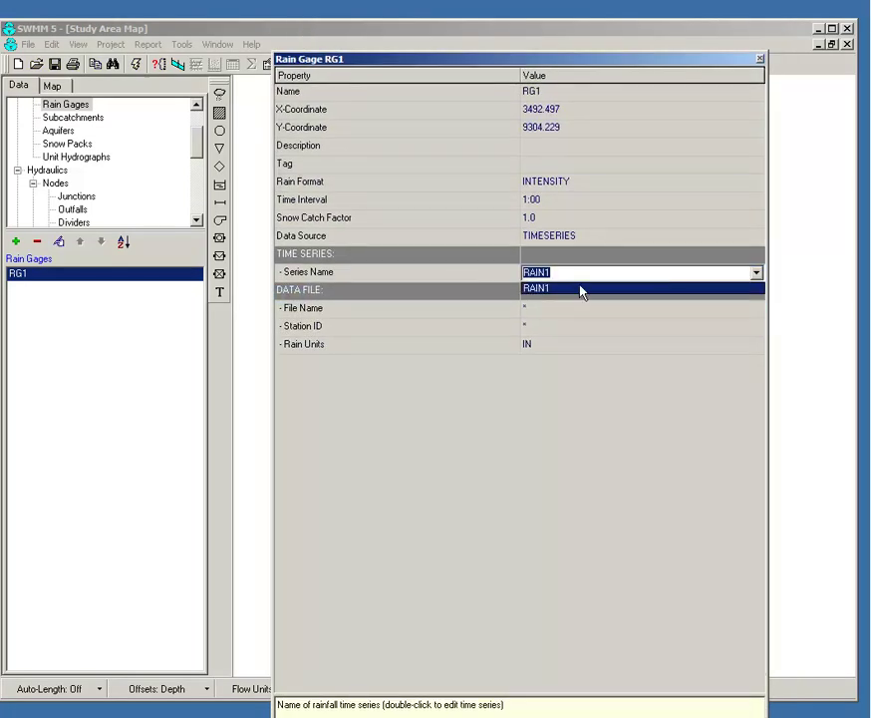
{"action": "left_click", "coordinate": [575, 290]}
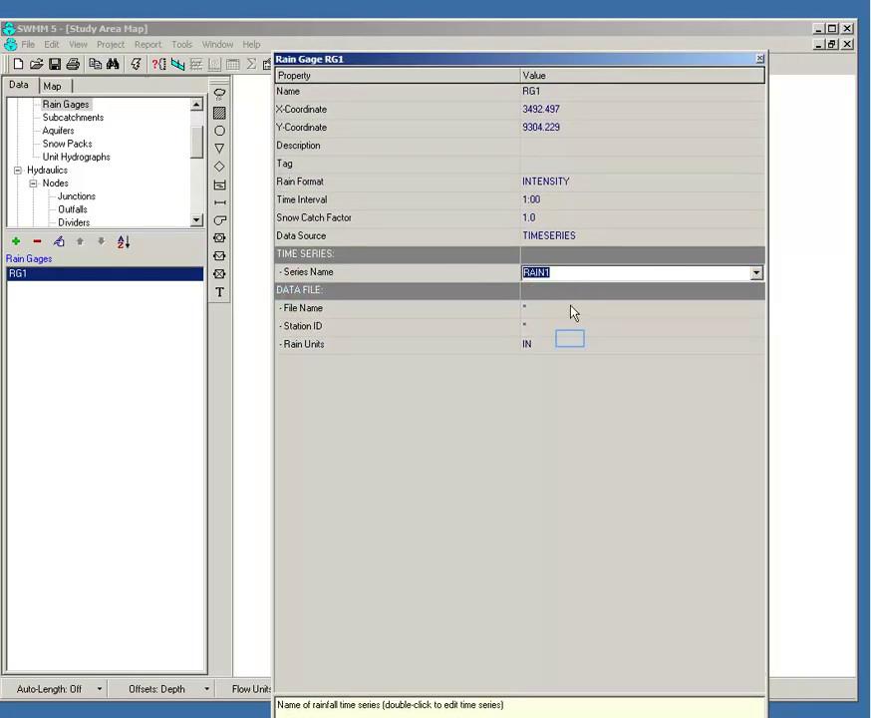
{"action": "left_click", "coordinate": [573, 345]}
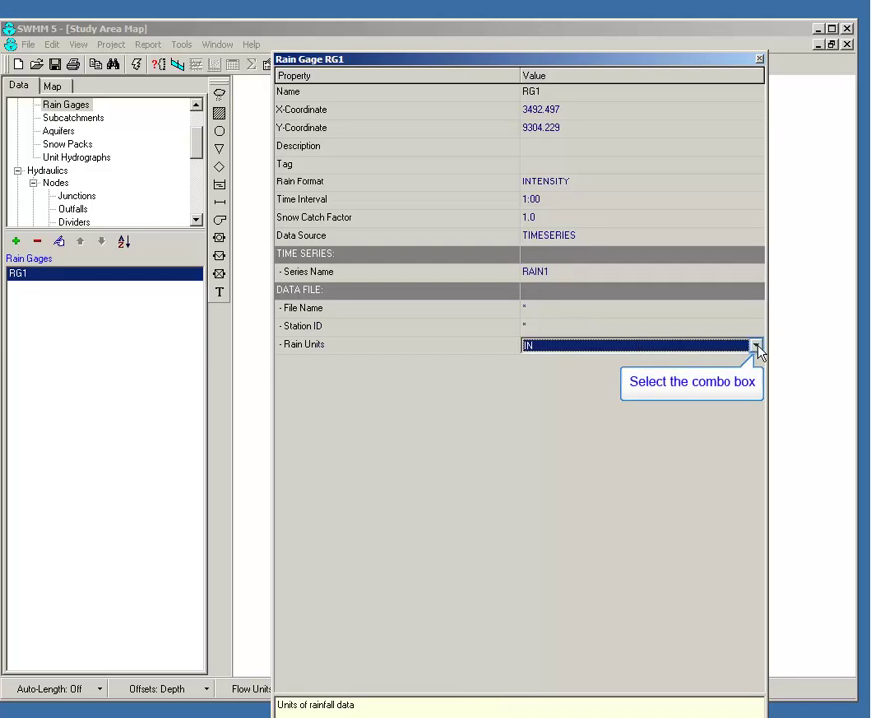
{"action": "left_click", "coordinate": [757, 346]}
{"action": "left_click", "coordinate": [589, 375]}
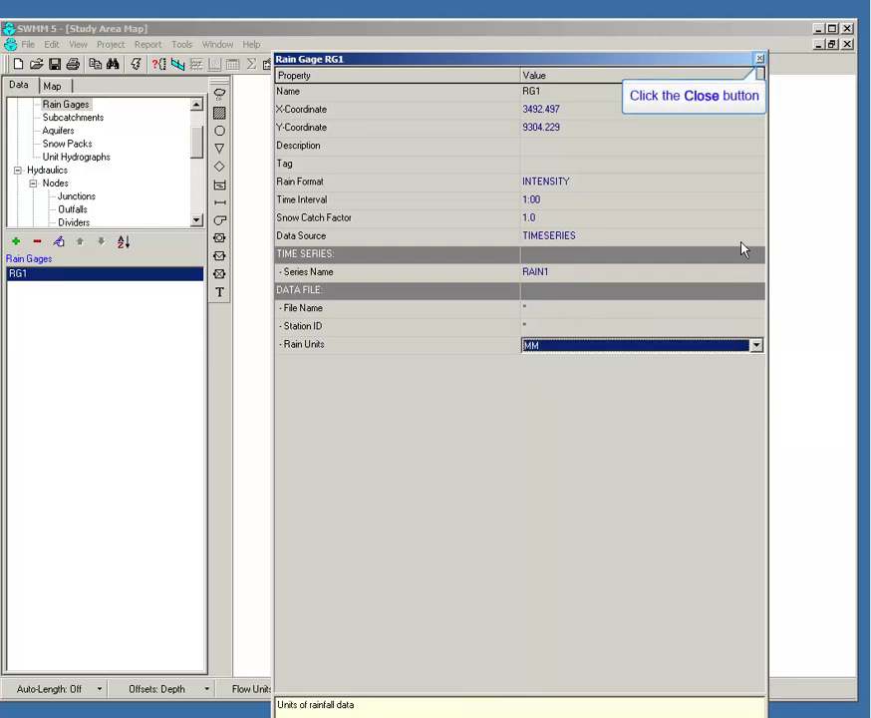
{"action": "left_click", "coordinate": [760, 59]}
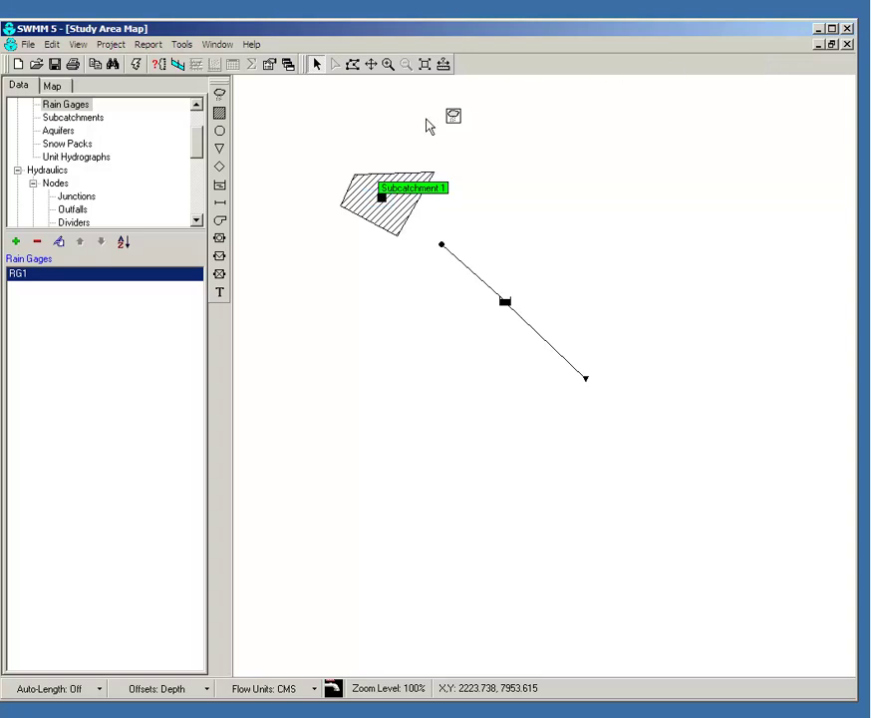
Rename the subcatchment as C1 and set its area to 1 ha
{"action": "left_click", "coordinate": [381, 199]}
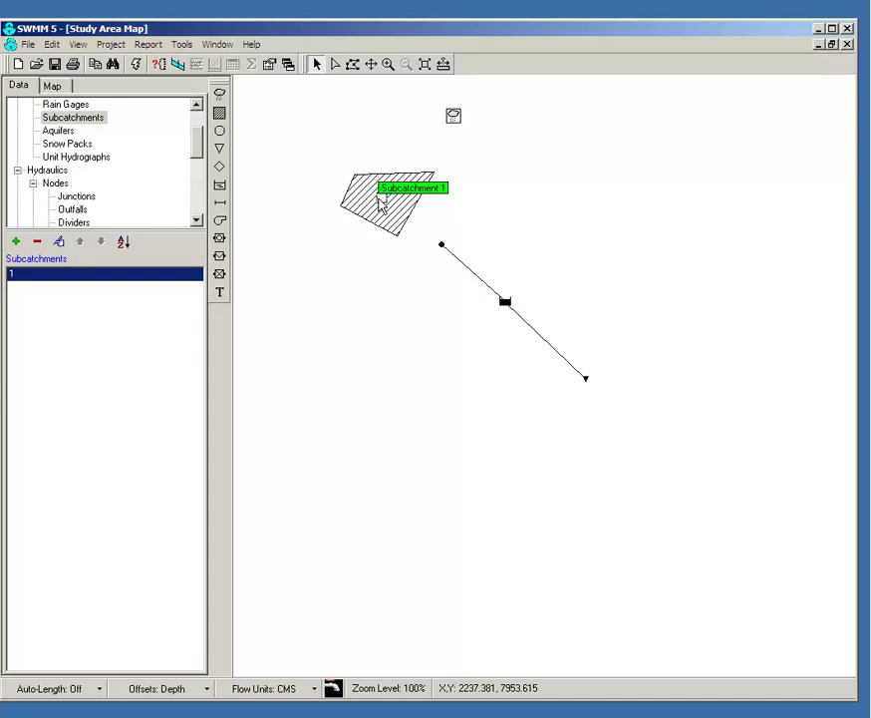
{"action": "double_click", "coordinate": [381, 202]}
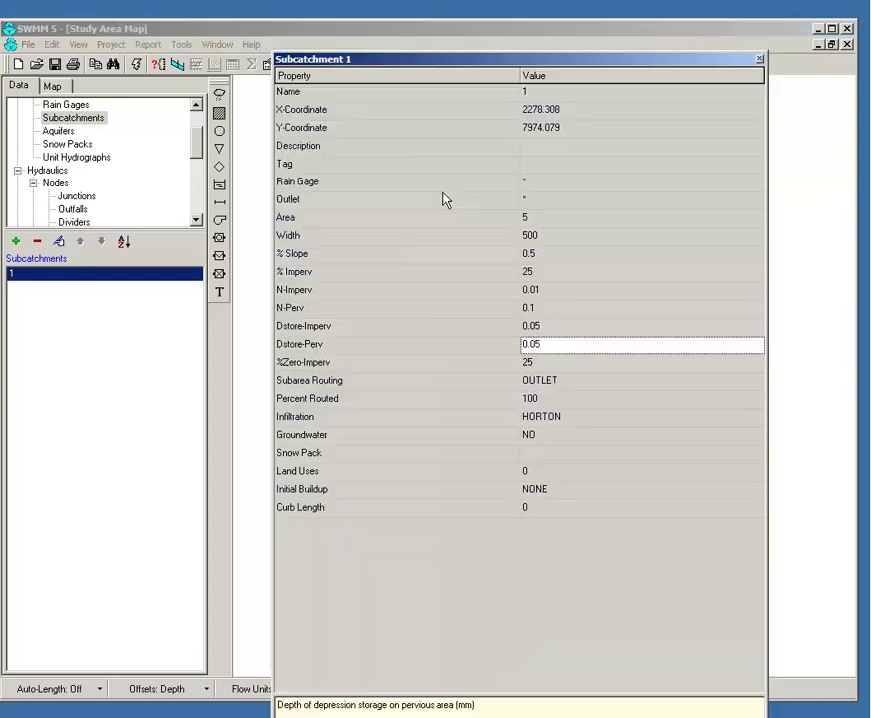
{"action": "left_click", "coordinate": [547, 91]}
{"action": "type", "text": "C1"}
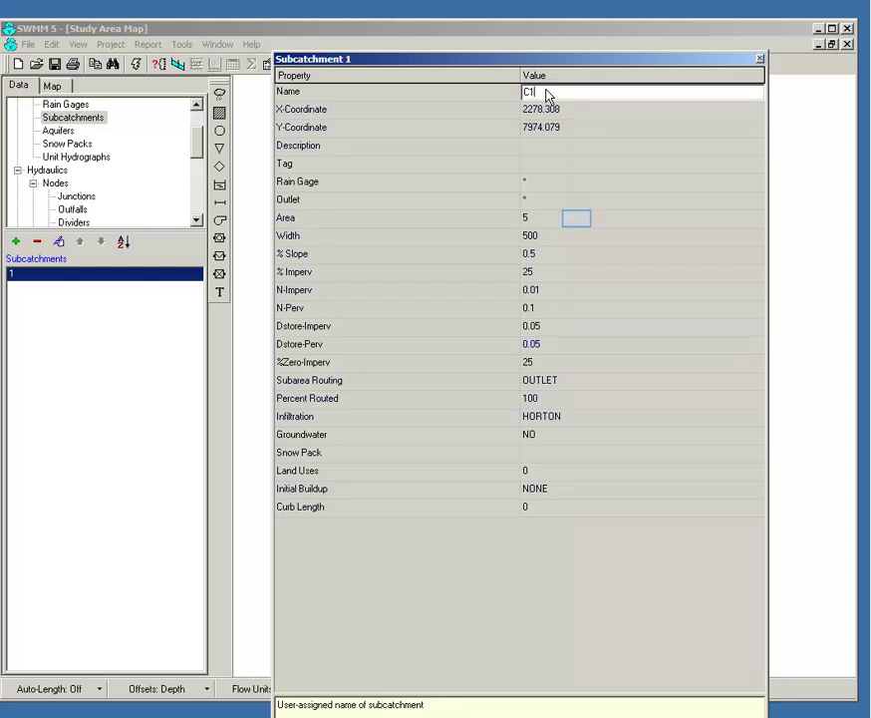
{"action": "left_click", "coordinate": [578, 224]}
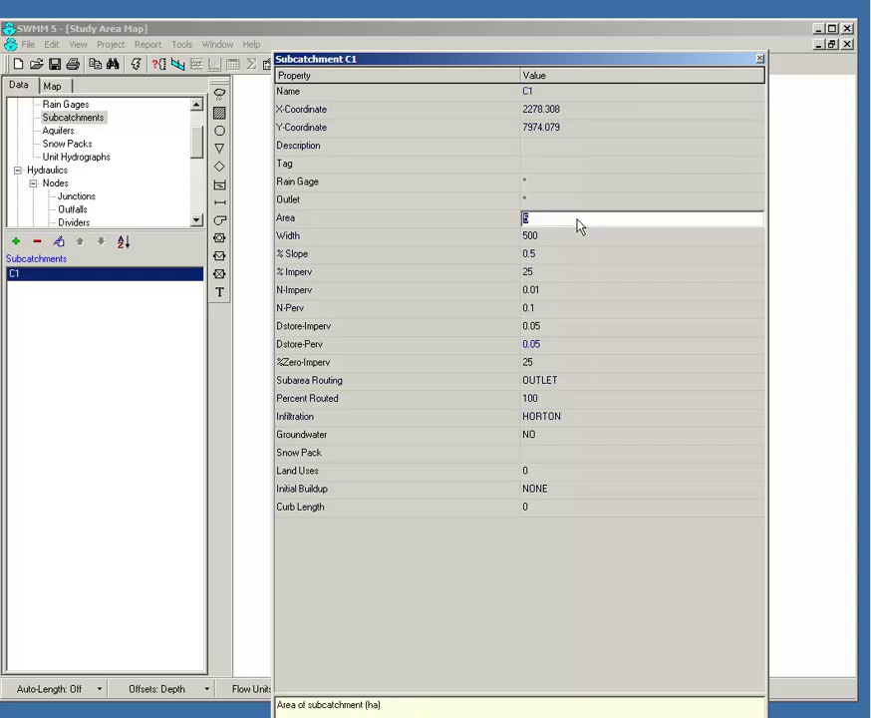
{"action": "type", "text": "1"}
Set subcatchment C1's width to 100 m and its impervious percentage to 50
{"action": "left_click_drag", "start_coordinate": [767, 54], "coordinate": [763, 190]}
{"action": "left_click_drag", "start_coordinate": [690, 198], "coordinate": [691, 86]}
{"action": "left_click", "coordinate": [583, 263]}
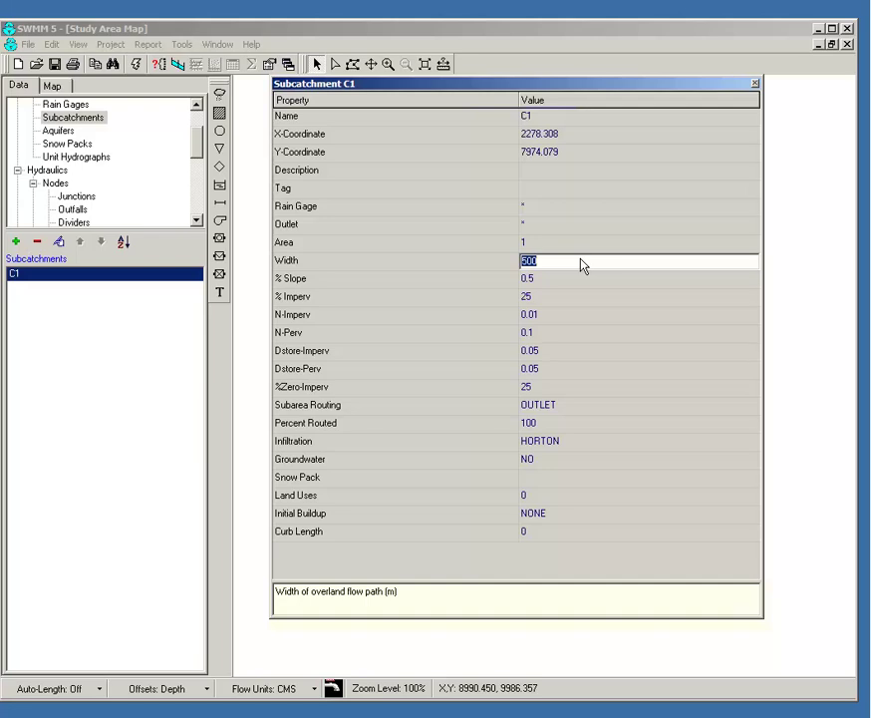
{"action": "type", "text": "100"}
{"action": "left_click", "coordinate": [557, 283]}
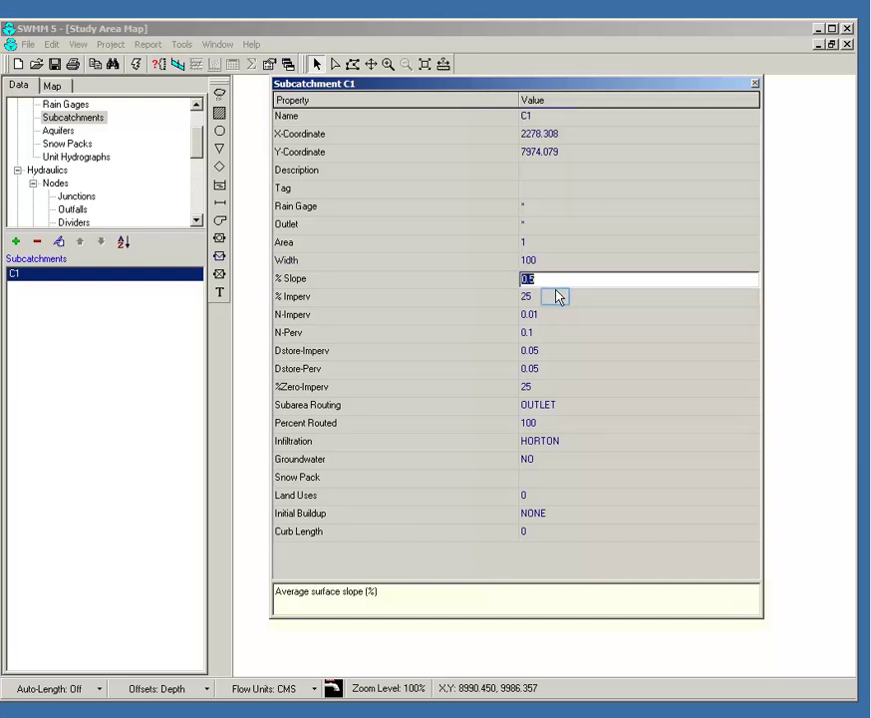
{"action": "left_click", "coordinate": [555, 297]}
{"action": "type", "text": "5"}
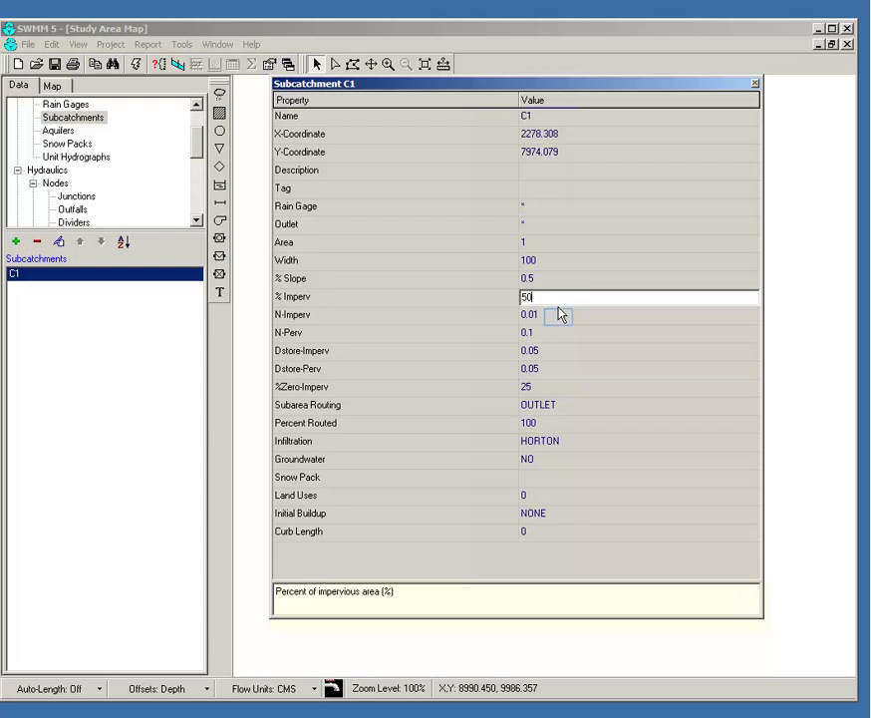
Set subcatchment C1's Manning's N for the impervious area to 0.015
{"action": "left_click", "coordinate": [558, 317]}
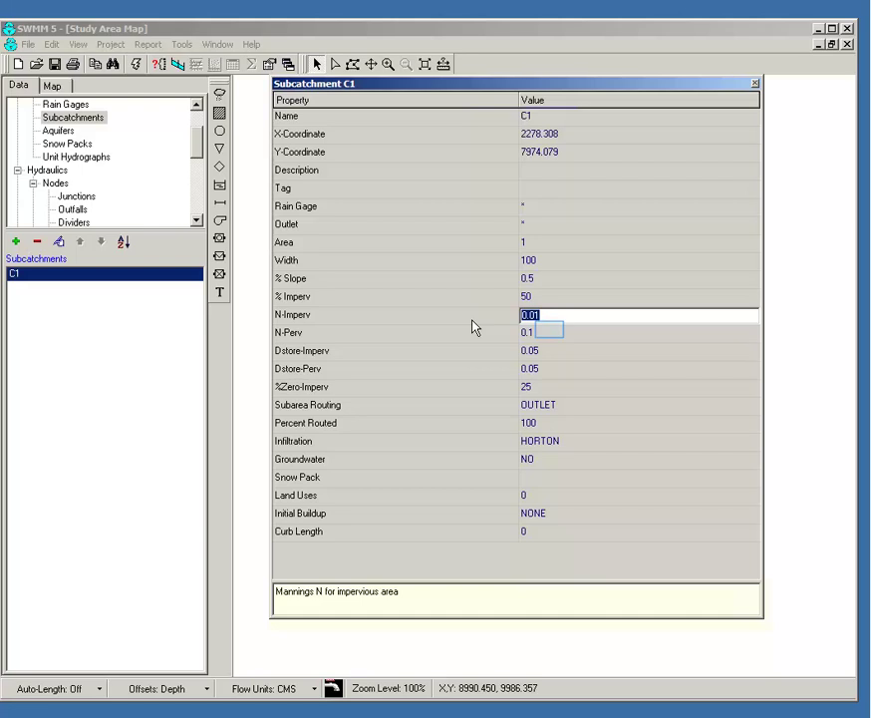
{"action": "left_click", "coordinate": [550, 332]}
{"action": "left_click", "coordinate": [550, 315]}
{"action": "left_click", "coordinate": [551, 315]}
{"action": "type", "text": "5"}
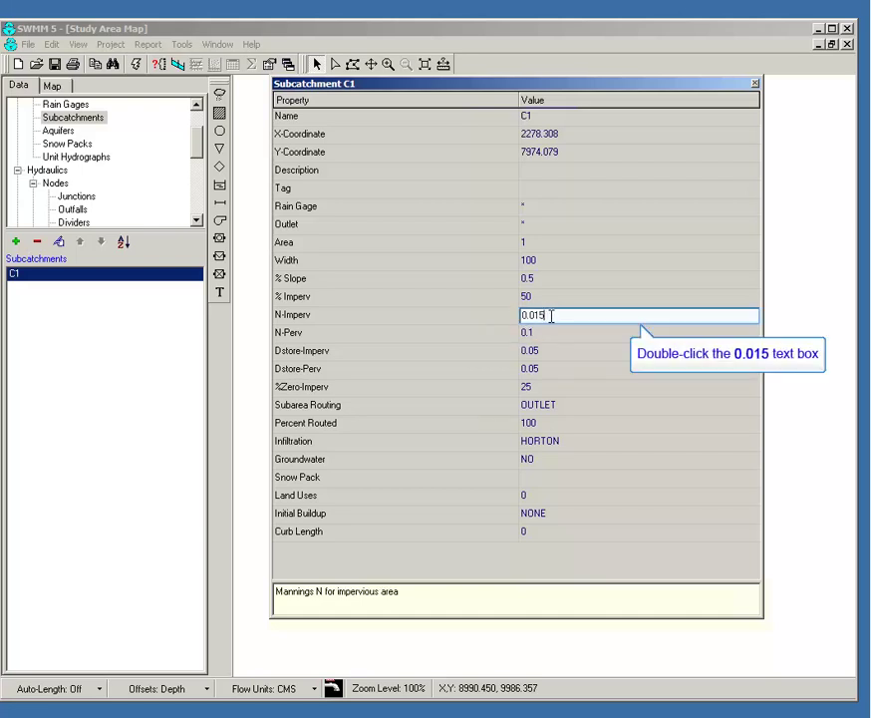
{"action": "double_click", "coordinate": [553, 316]}
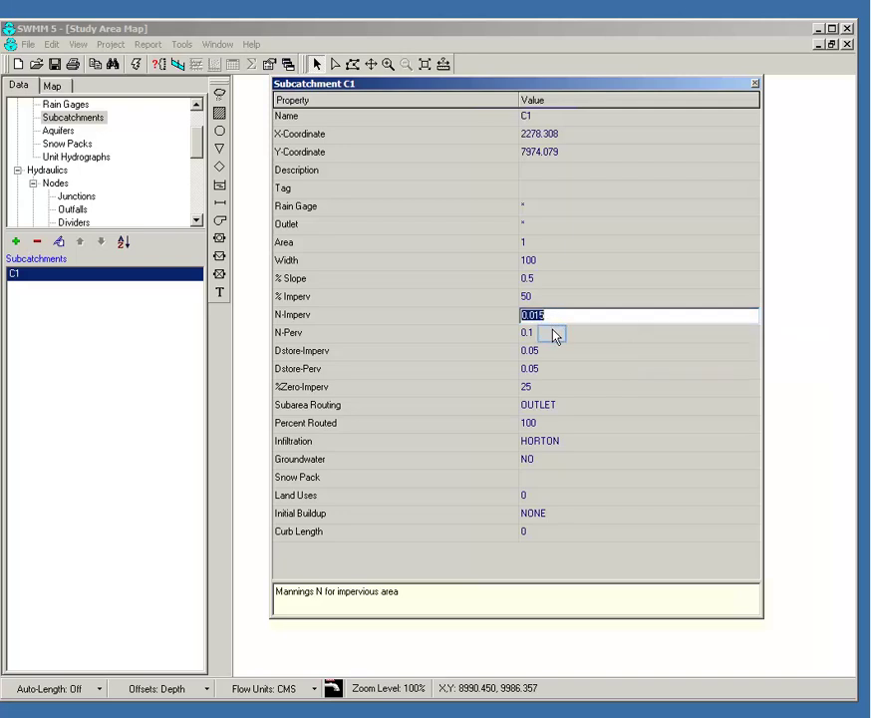
Look up typical Manning's n values for overland flow in the help and set C1's N-Perv to 0.15
{"action": "left_click", "coordinate": [555, 339]}
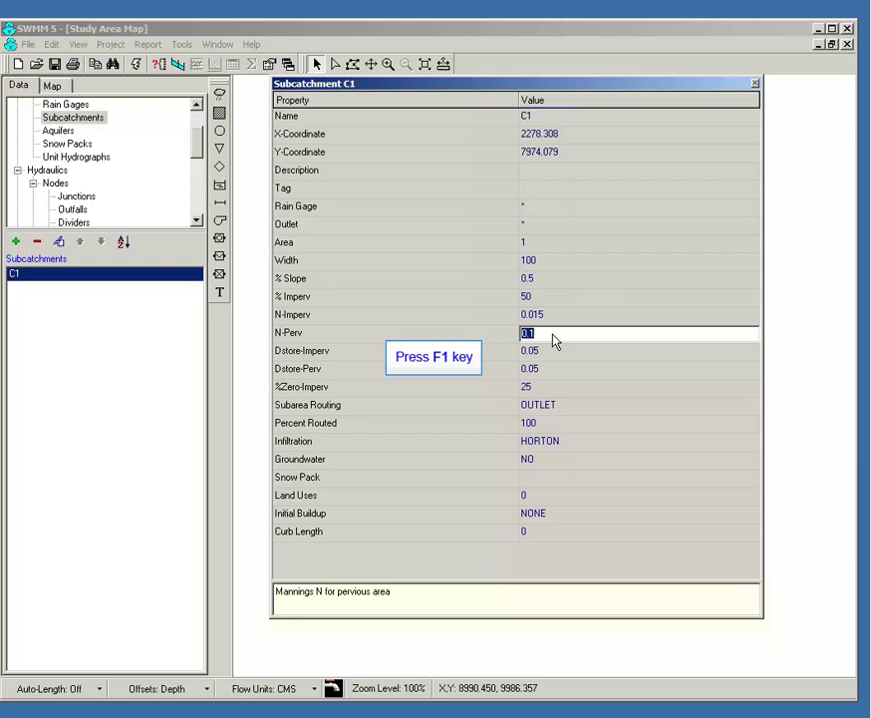
{"action": "key", "text": "F1"}
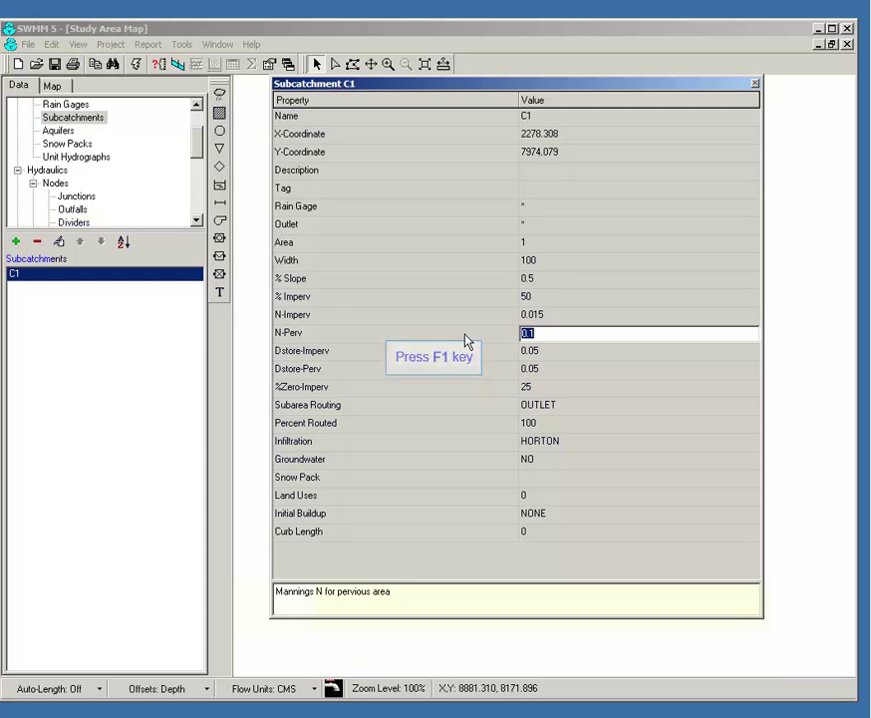
{"action": "key", "text": "F1"}
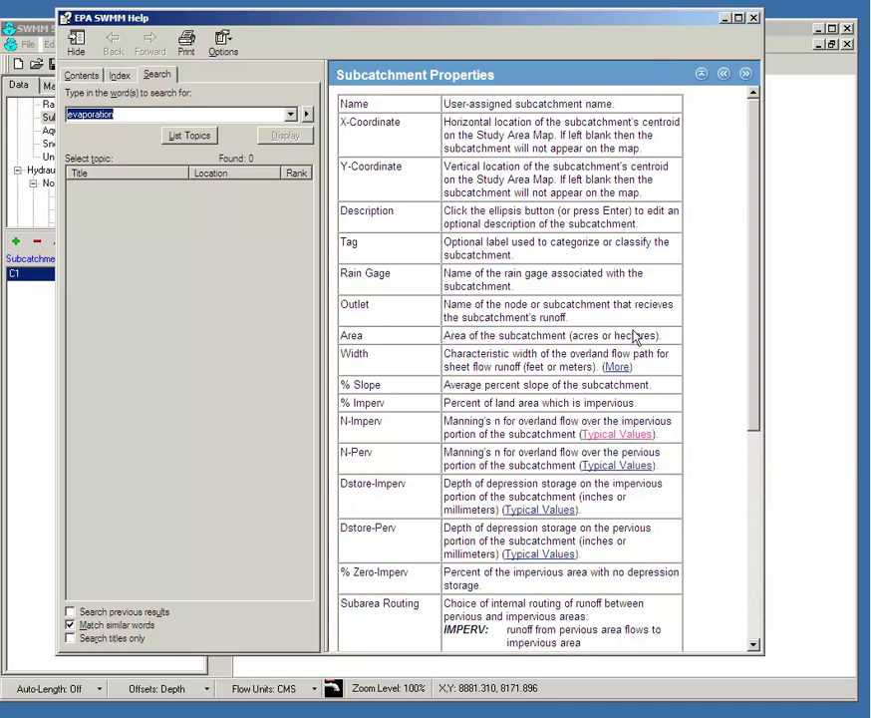
{"action": "left_click", "coordinate": [601, 435]}
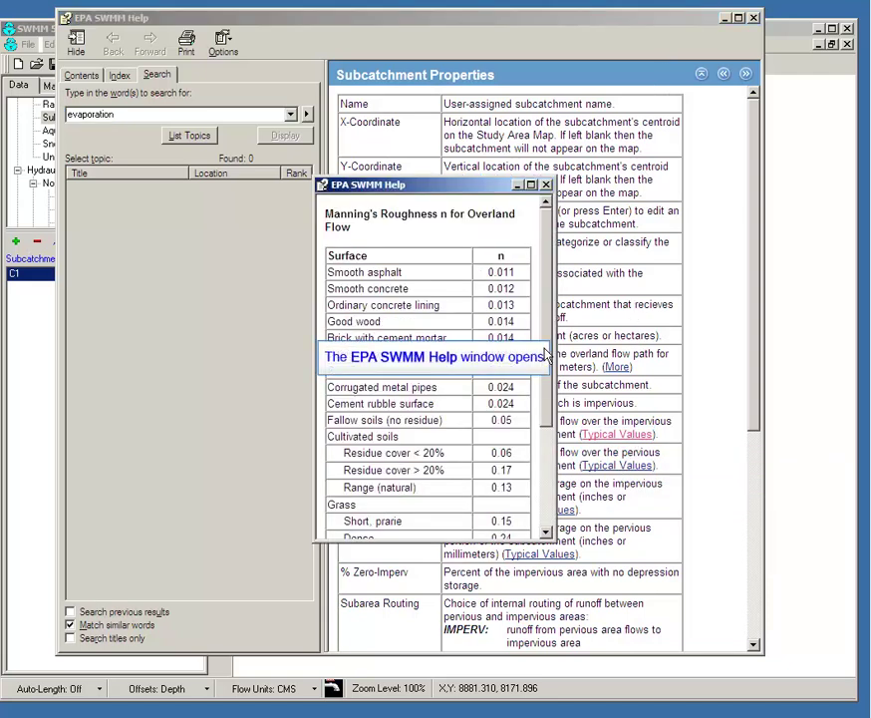
{"action": "left_click_drag", "start_coordinate": [547, 355], "coordinate": [546, 401]}
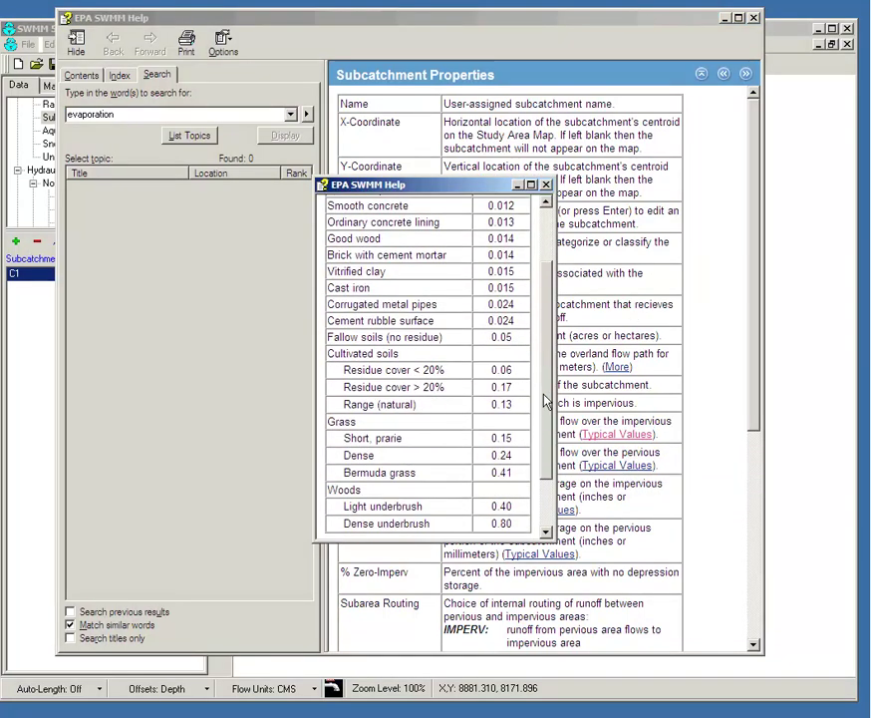
{"action": "double_click", "coordinate": [504, 438]}
{"action": "left_click", "coordinate": [546, 184]}
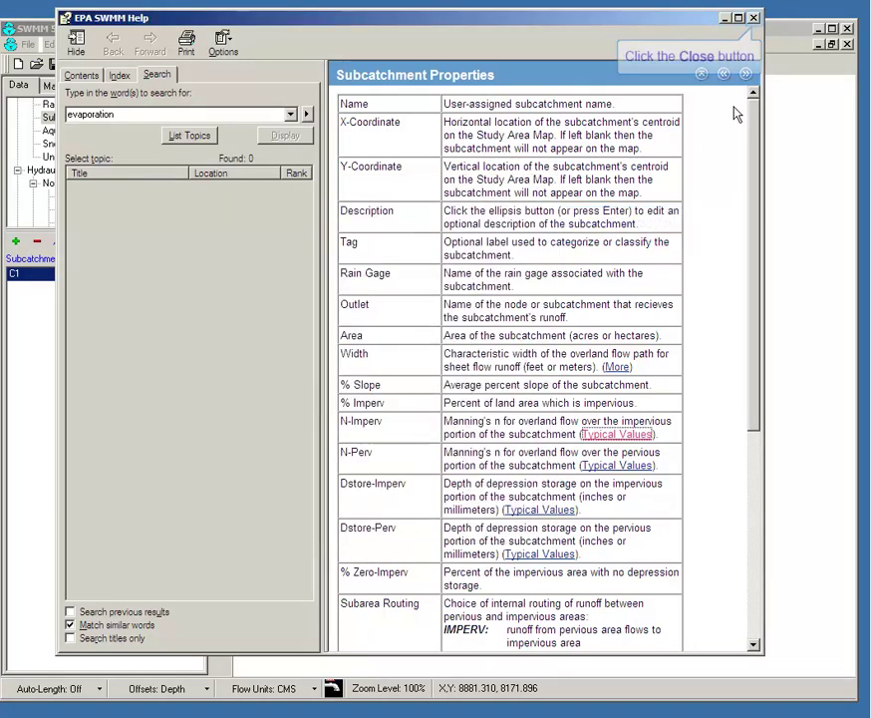
{"action": "left_click", "coordinate": [755, 17]}
{"action": "left_click", "coordinate": [561, 332]}
{"action": "type", "text": "5"}
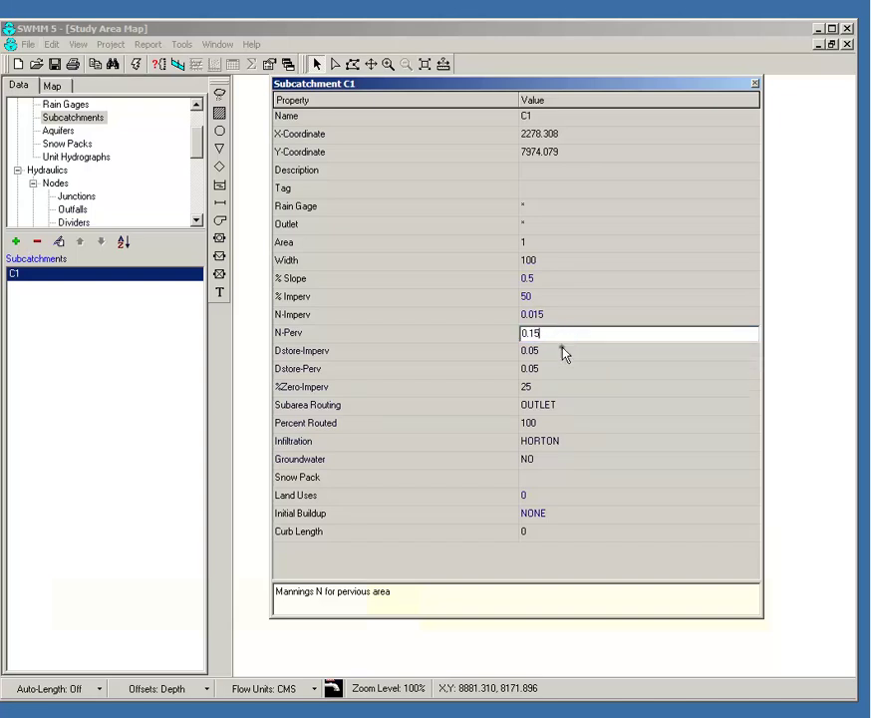
Review C1's depression storage and infiltration parameters without changing them, and close the subcatchment properties
{"action": "left_click", "coordinate": [564, 351]}
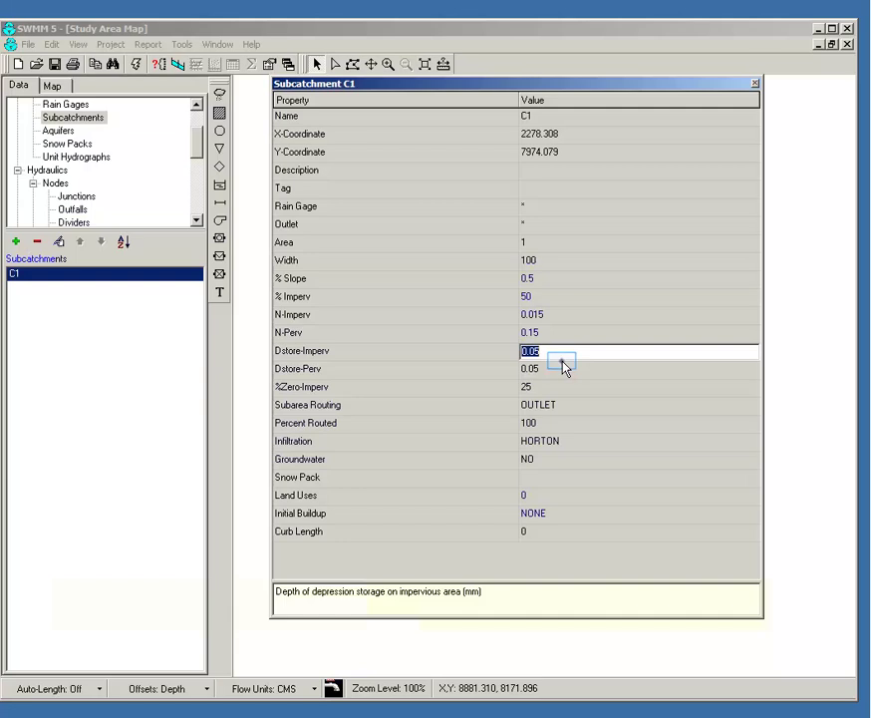
{"action": "left_click", "coordinate": [562, 371]}
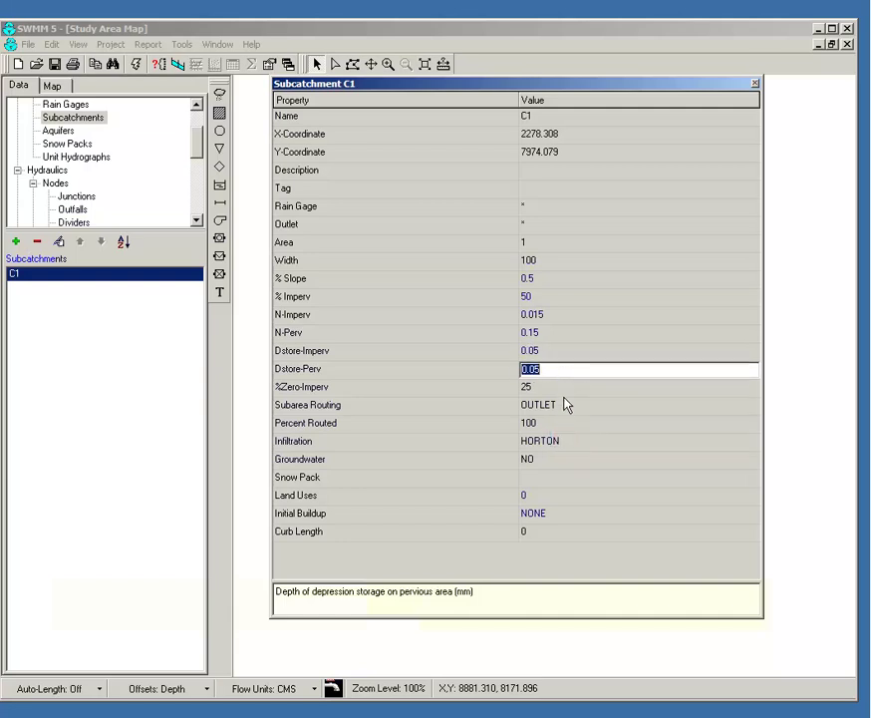
{"action": "left_click", "coordinate": [566, 443]}
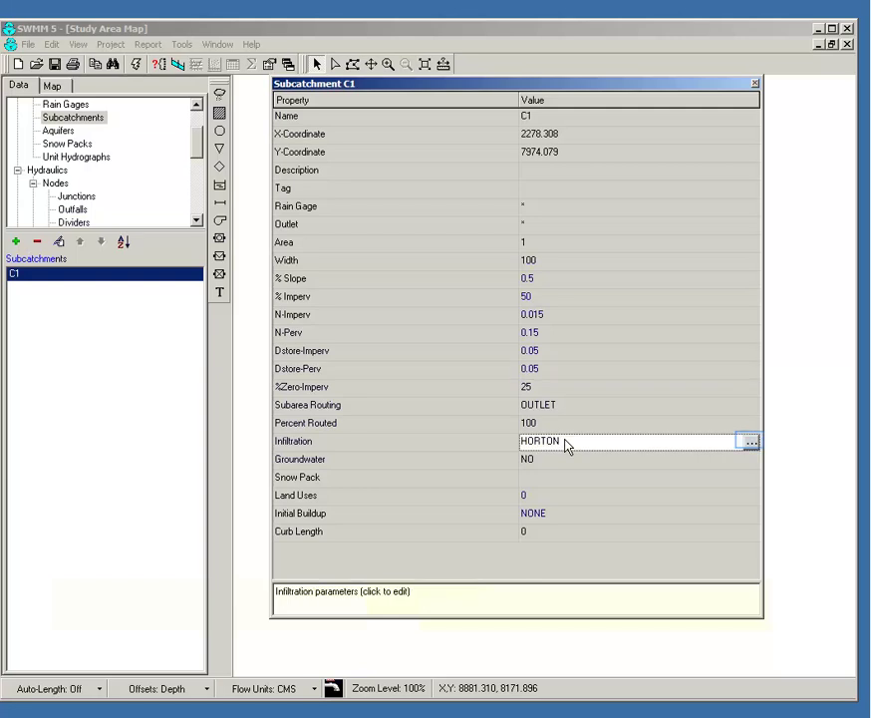
{"action": "left_click", "coordinate": [752, 441]}
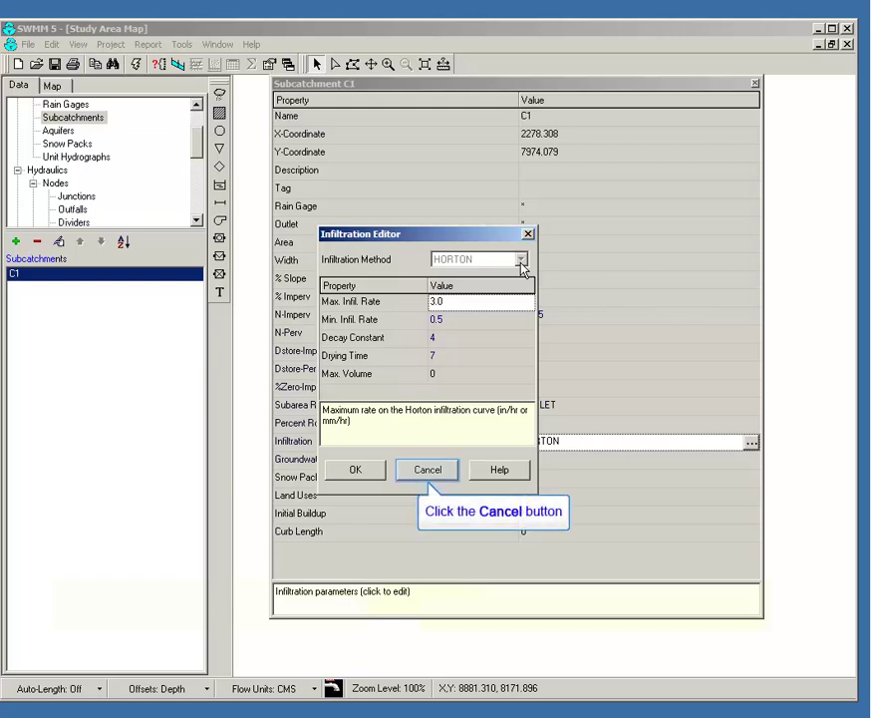
{"action": "left_click", "coordinate": [419, 473]}
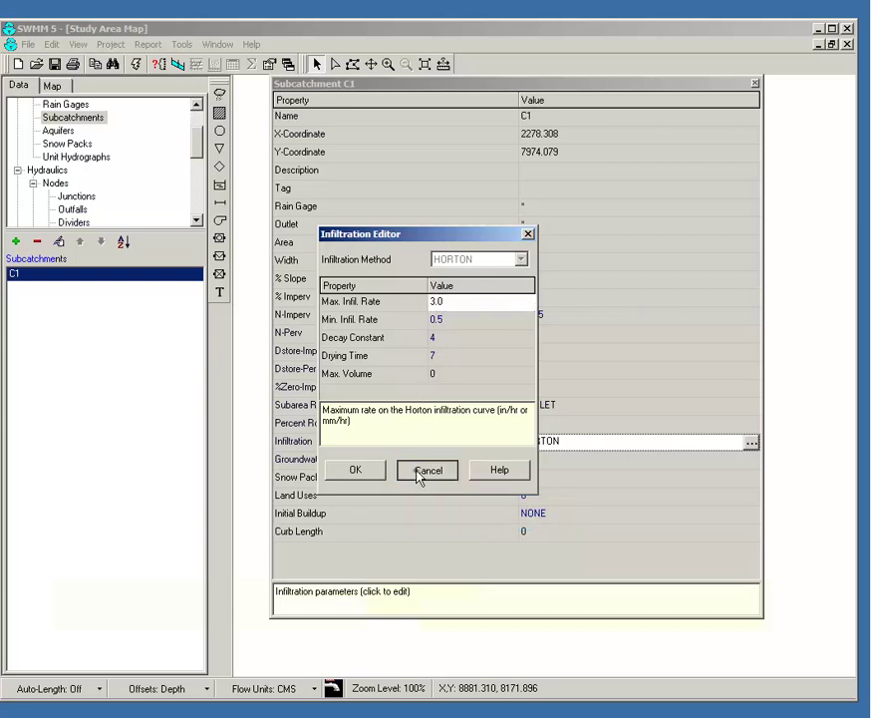
{"action": "left_click", "coordinate": [756, 85]}
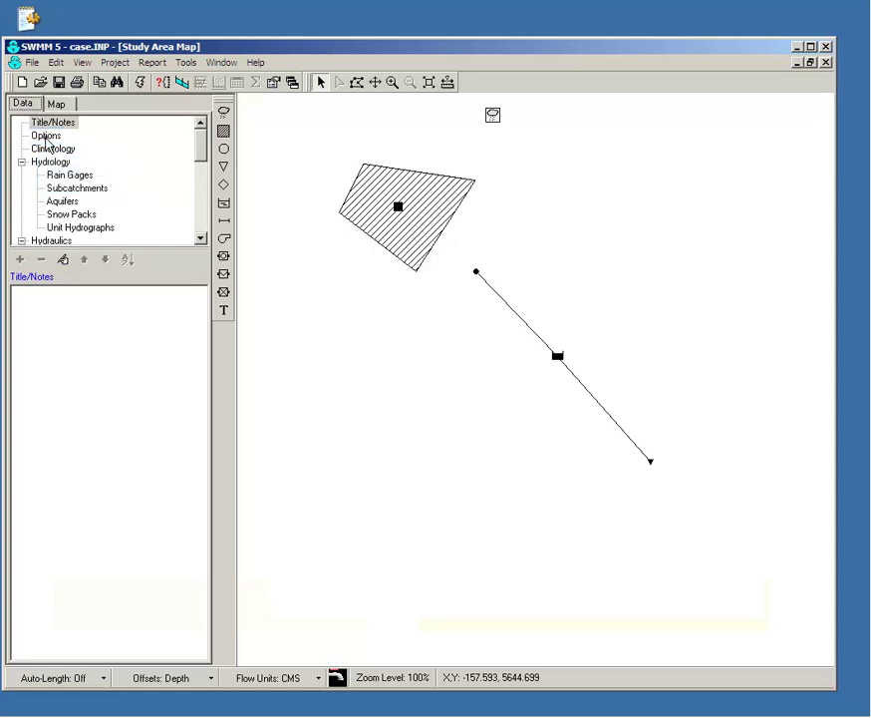
Choose the Green Ampt infiltration model and Dynamic Wave routing model in the general simulation options
{"action": "left_click", "coordinate": [46, 136]}
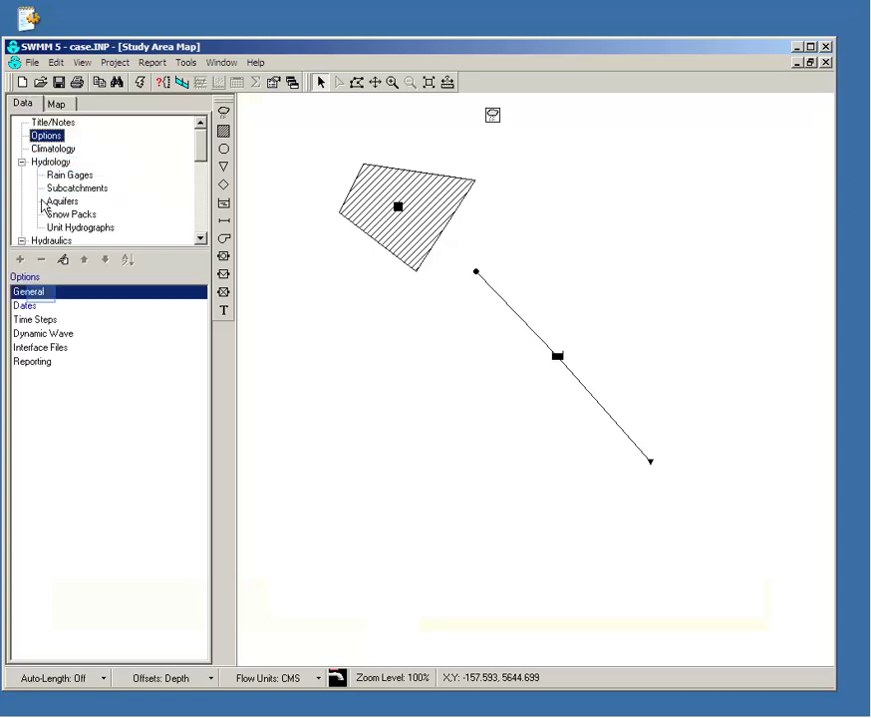
{"action": "double_click", "coordinate": [42, 294]}
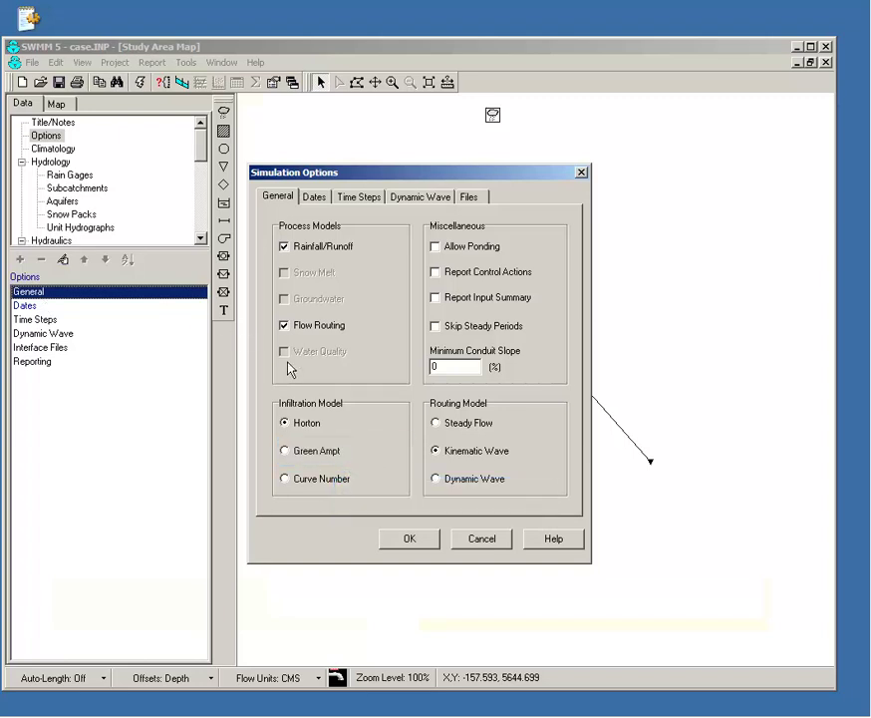
{"action": "left_click", "coordinate": [322, 457]}
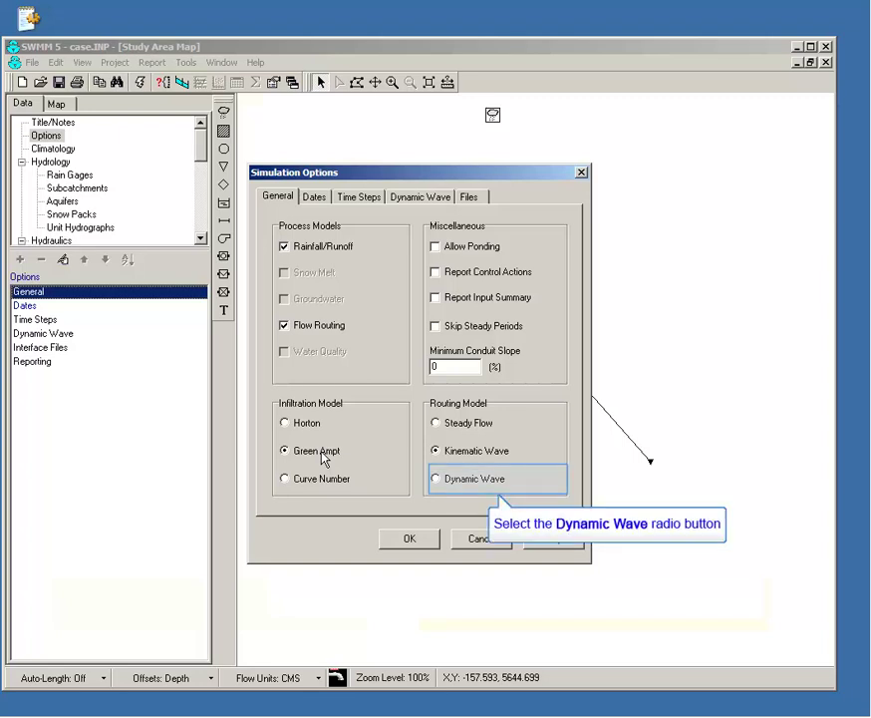
{"action": "left_click", "coordinate": [462, 484]}
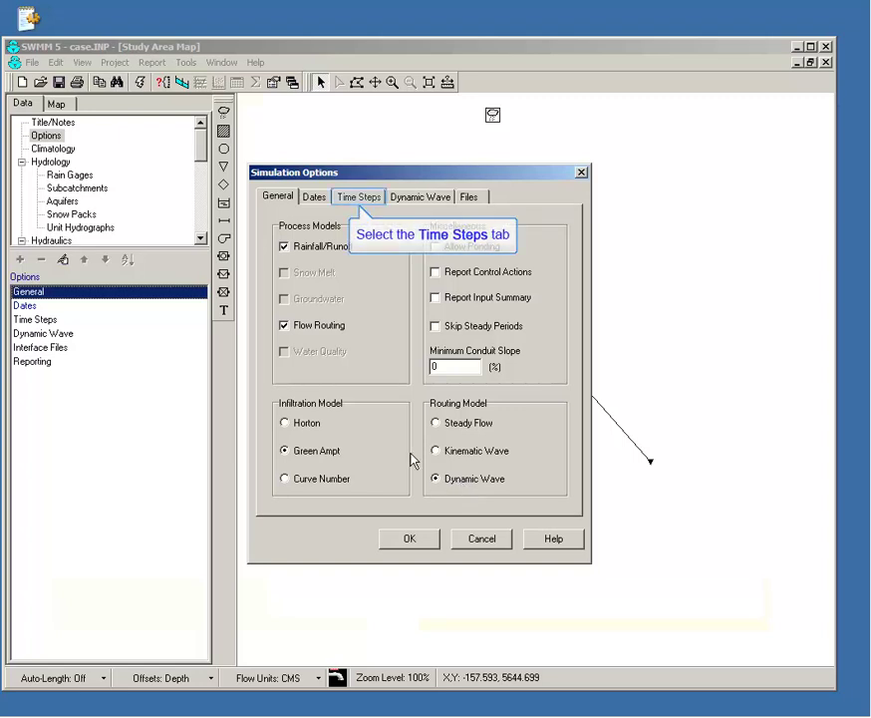
Set the reporting time step to 00:01:00, dry-weather runoff to 01:01:00 and routing to 5 seconds, and accept the simulation options
{"action": "left_click", "coordinate": [368, 197]}
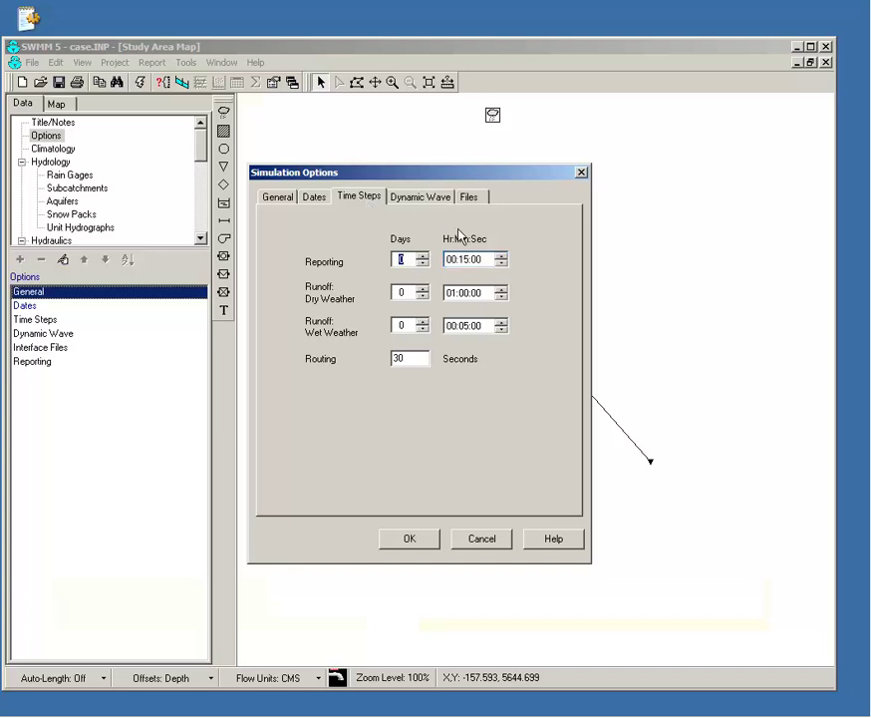
{"action": "double_click", "coordinate": [465, 259]}
{"action": "type", "text": "01"}
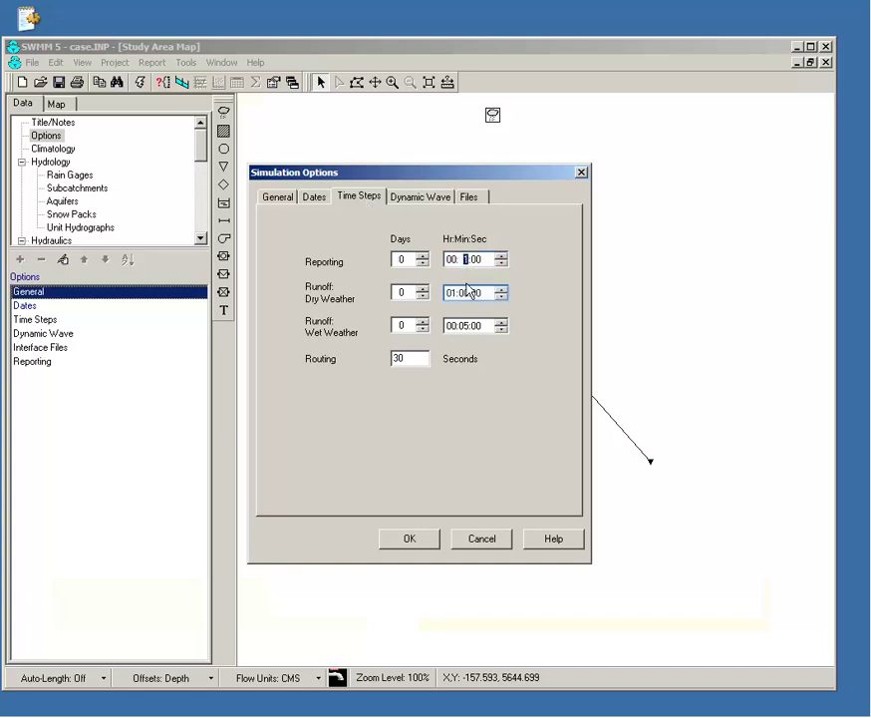
{"action": "double_click", "coordinate": [466, 293]}
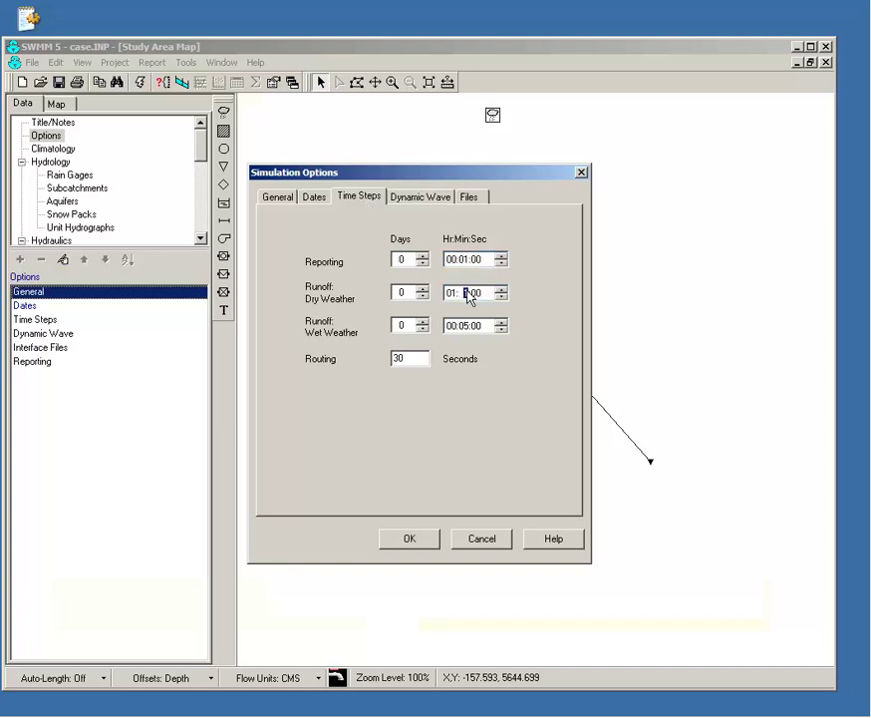
{"action": "double_click", "coordinate": [397, 361]}
{"action": "type", "text": "5"}
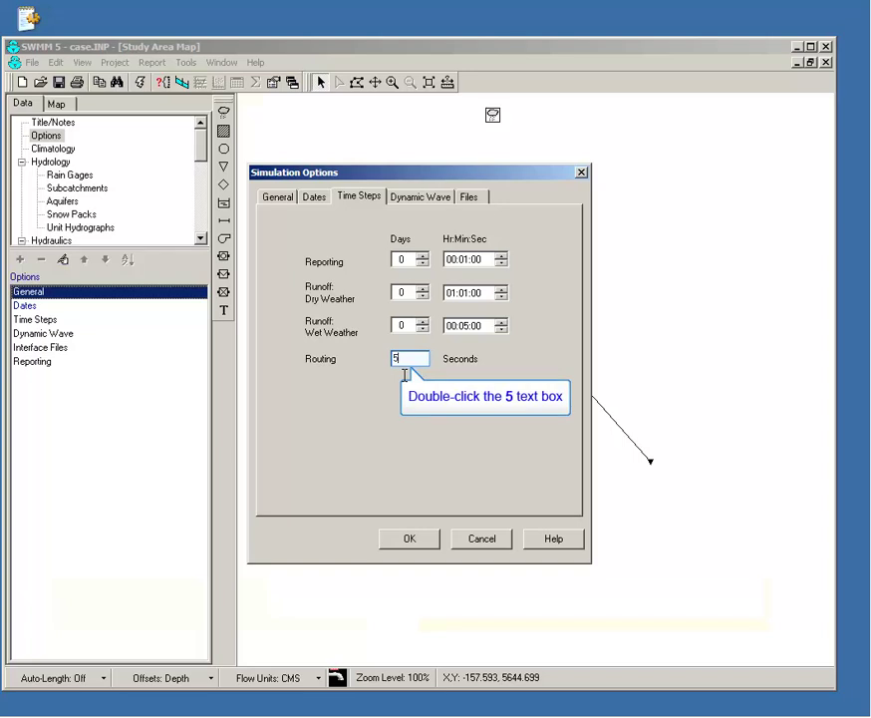
{"action": "double_click", "coordinate": [420, 361]}
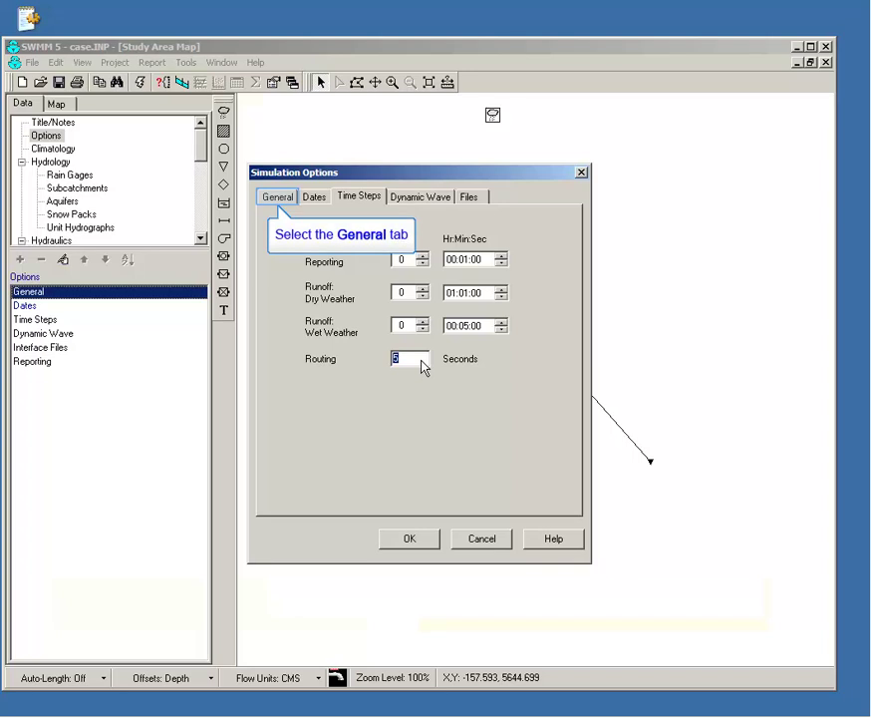
{"action": "left_click", "coordinate": [282, 199]}
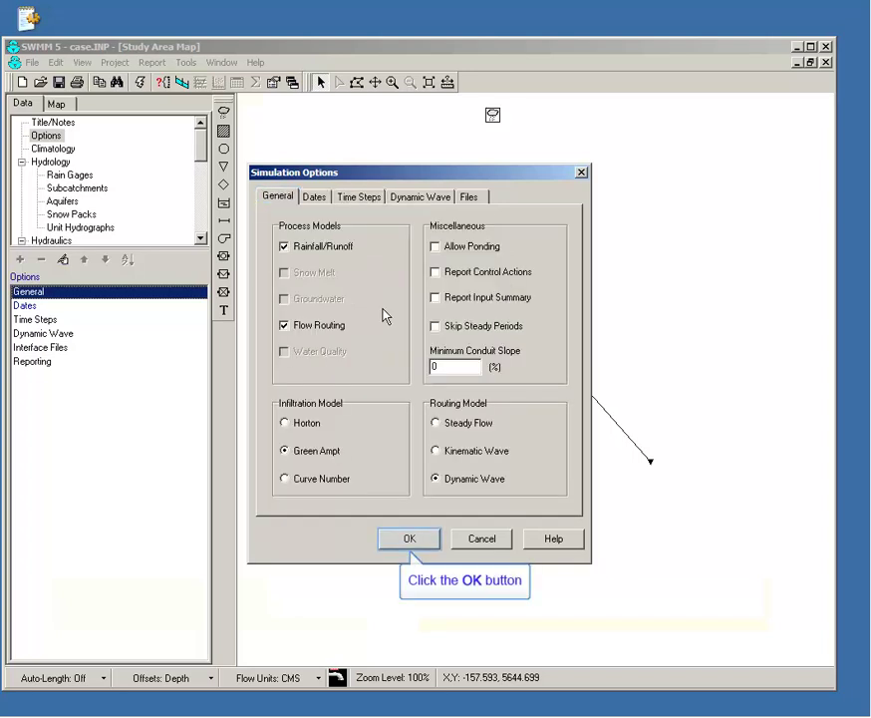
{"action": "left_click", "coordinate": [405, 537]}
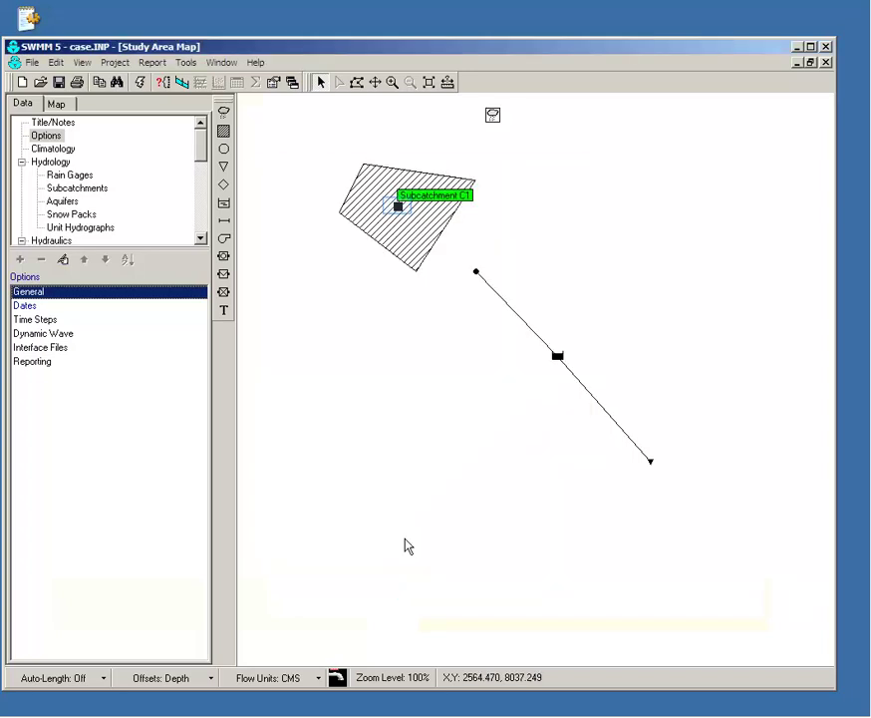
Open subcatchment C1's Green Ampt infiltration parameters and examine the loamy sand values in the help's soil characteristics table
{"action": "double_click", "coordinate": [399, 208]}
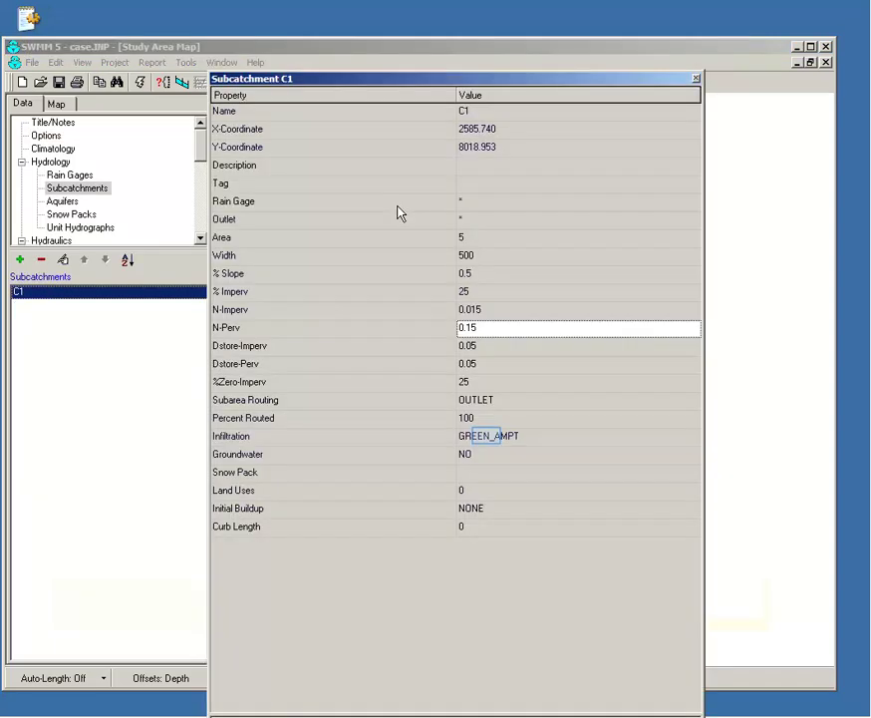
{"action": "left_click", "coordinate": [490, 438]}
{"action": "left_click", "coordinate": [692, 441]}
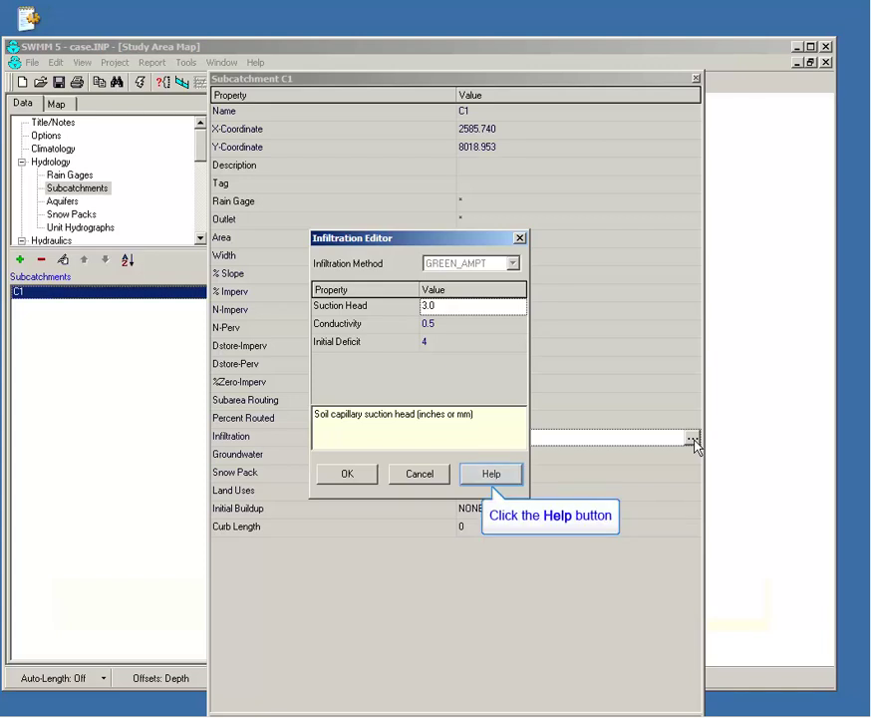
{"action": "left_click", "coordinate": [492, 475]}
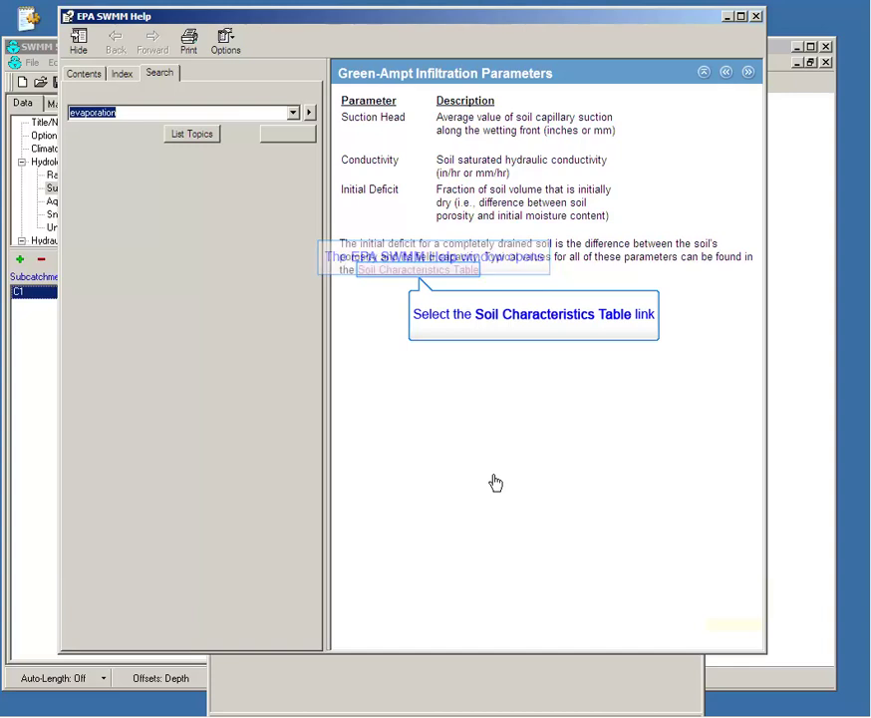
{"action": "left_click", "coordinate": [423, 271]}
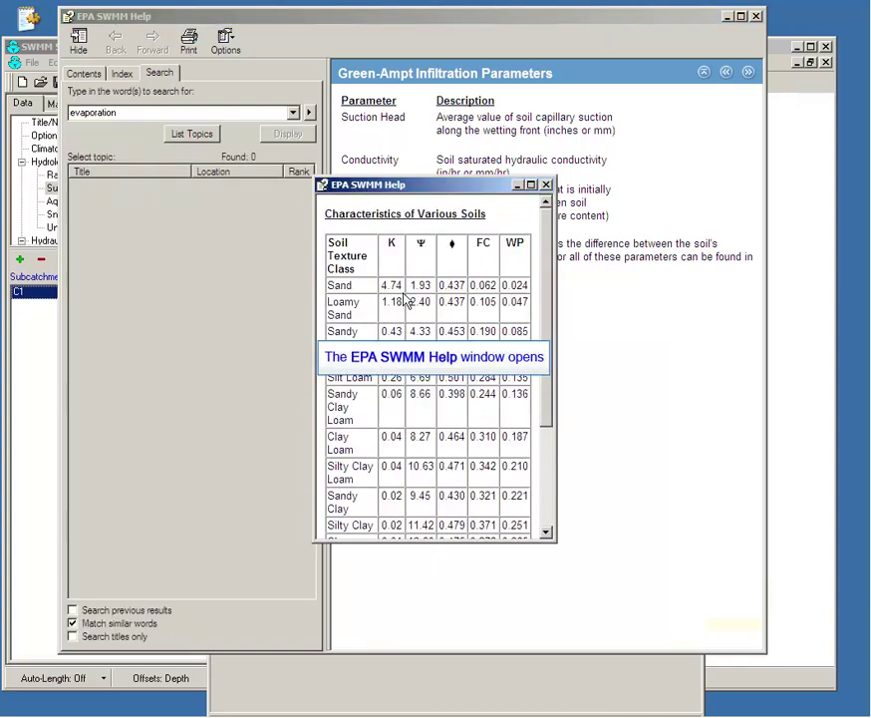
{"action": "left_click_drag", "start_coordinate": [403, 302], "coordinate": [521, 307]}
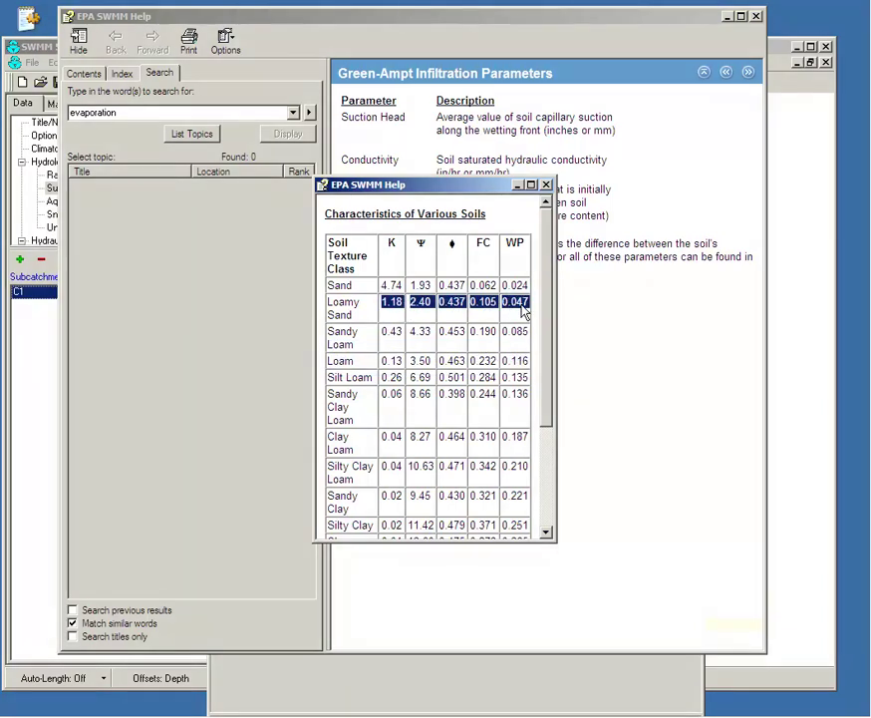
{"action": "left_click_drag", "start_coordinate": [555, 539], "coordinate": [655, 636]}
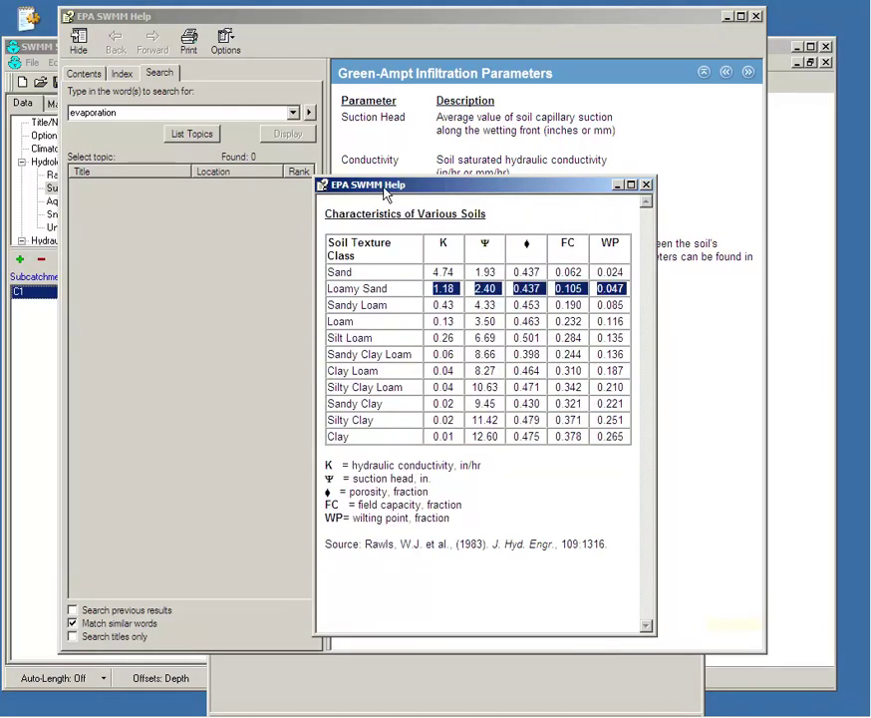
{"action": "left_click_drag", "start_coordinate": [387, 190], "coordinate": [348, 189]}
{"action": "double_click", "coordinate": [348, 192]}
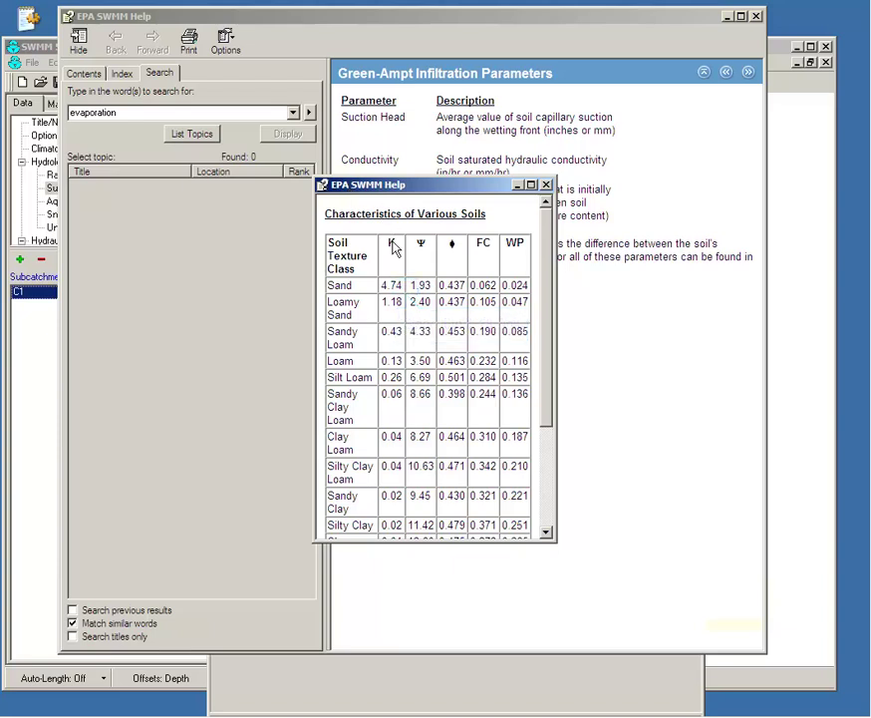
{"action": "left_click", "coordinate": [397, 299]}
{"action": "left_click_drag", "start_coordinate": [395, 287], "coordinate": [584, 288]}
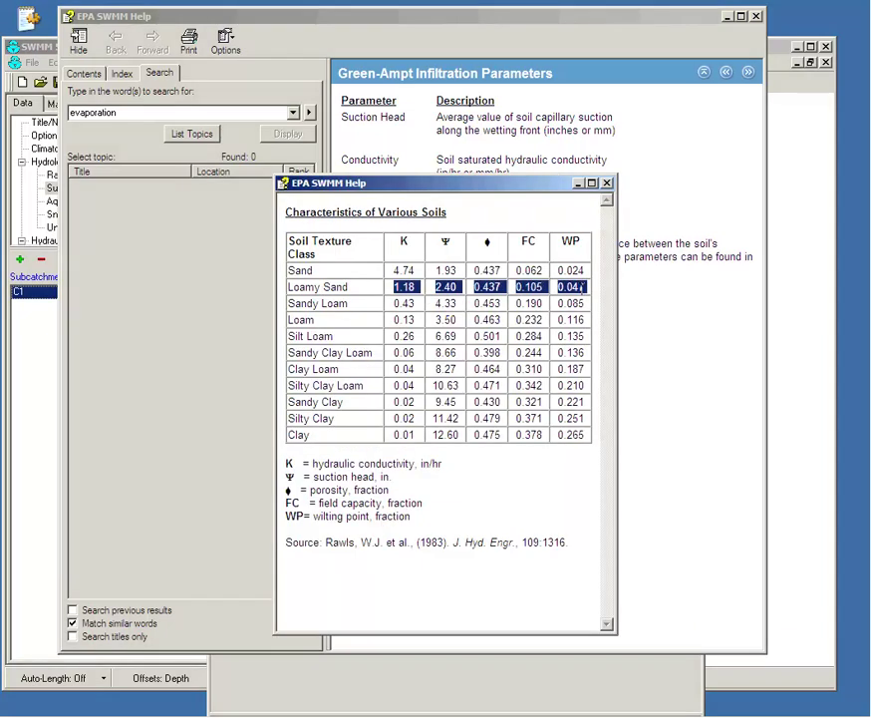
{"action": "left_click", "coordinate": [582, 289]}
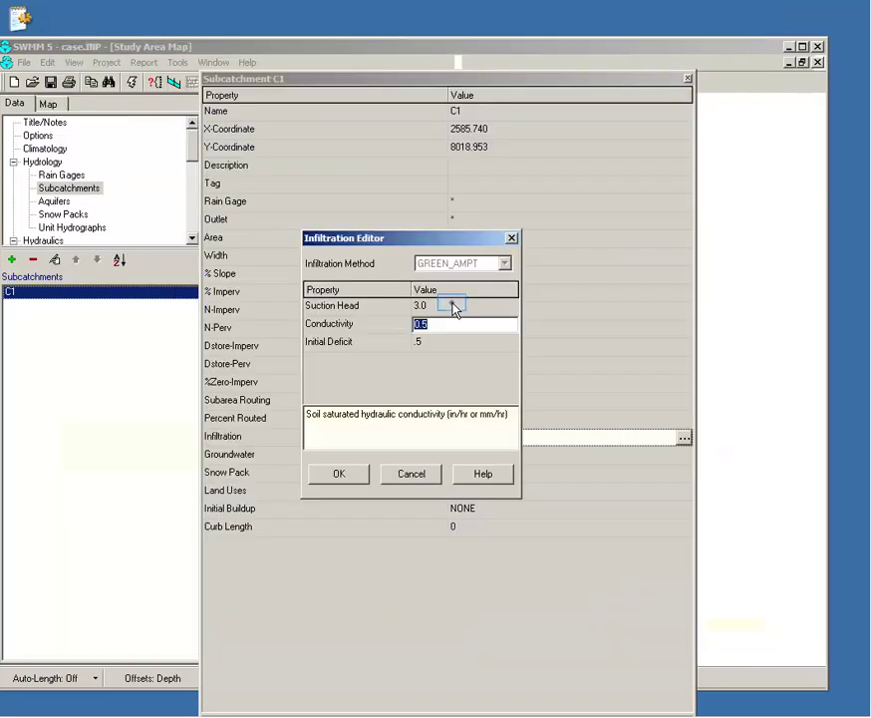
Set C1's infiltration suction head to 60, conductivity to 30 and initial deficit to 0.4, and close the subcatchment properties
{"action": "left_click", "coordinate": [454, 307]}
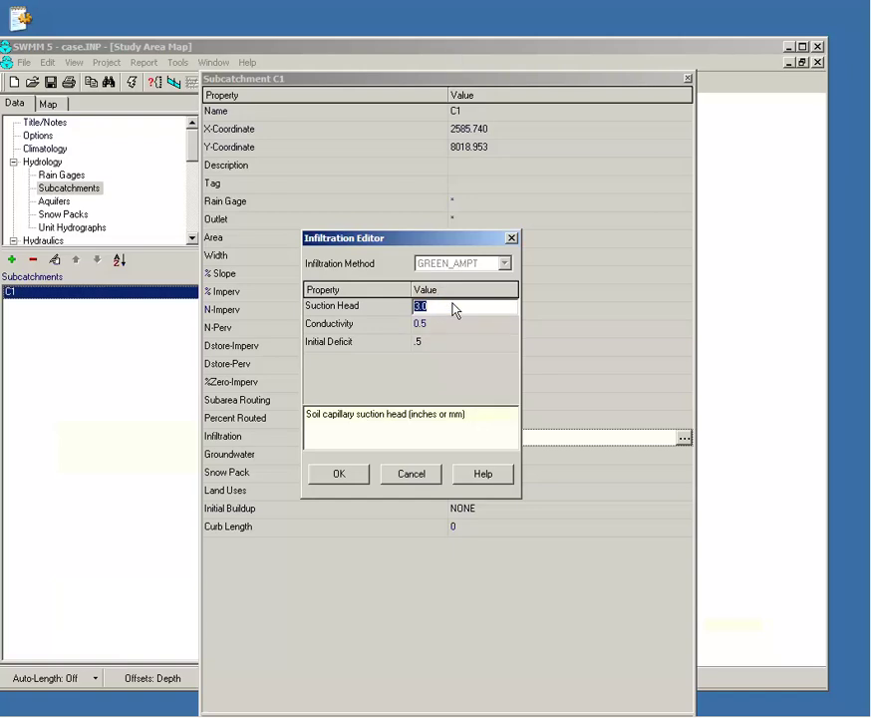
{"action": "type", "text": "60"}
{"action": "left_click", "coordinate": [456, 326]}
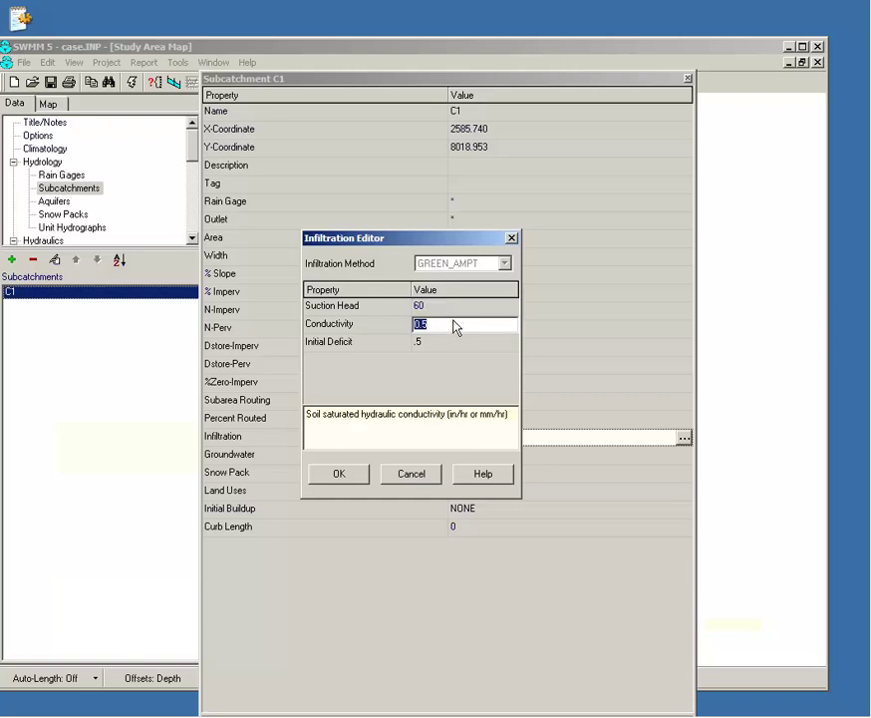
{"action": "type", "text": "30"}
{"action": "left_click", "coordinate": [455, 344]}
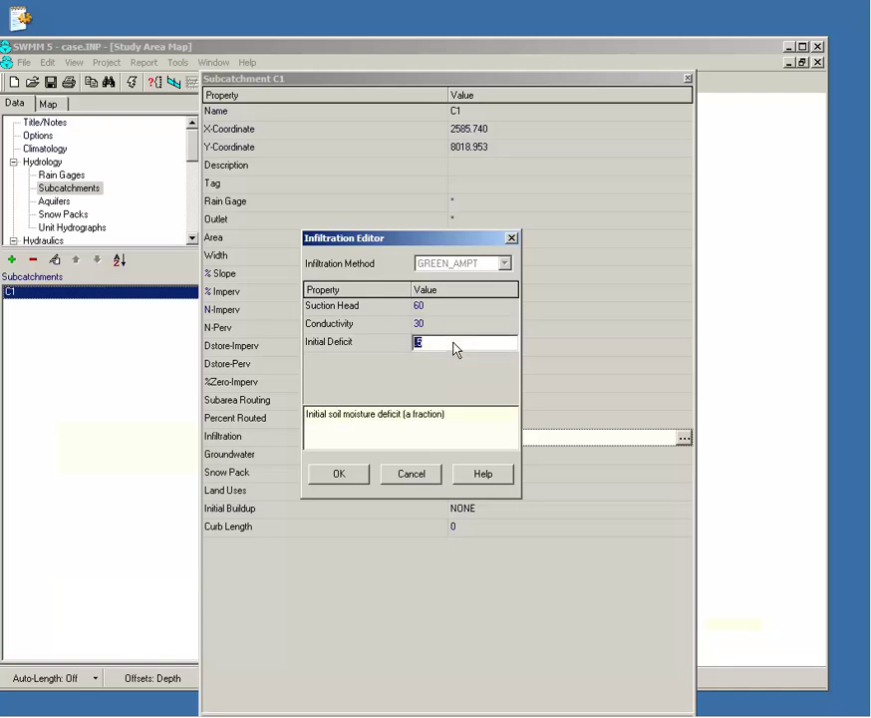
{"action": "type", "text": "0.4"}
{"action": "key", "text": "Return"}
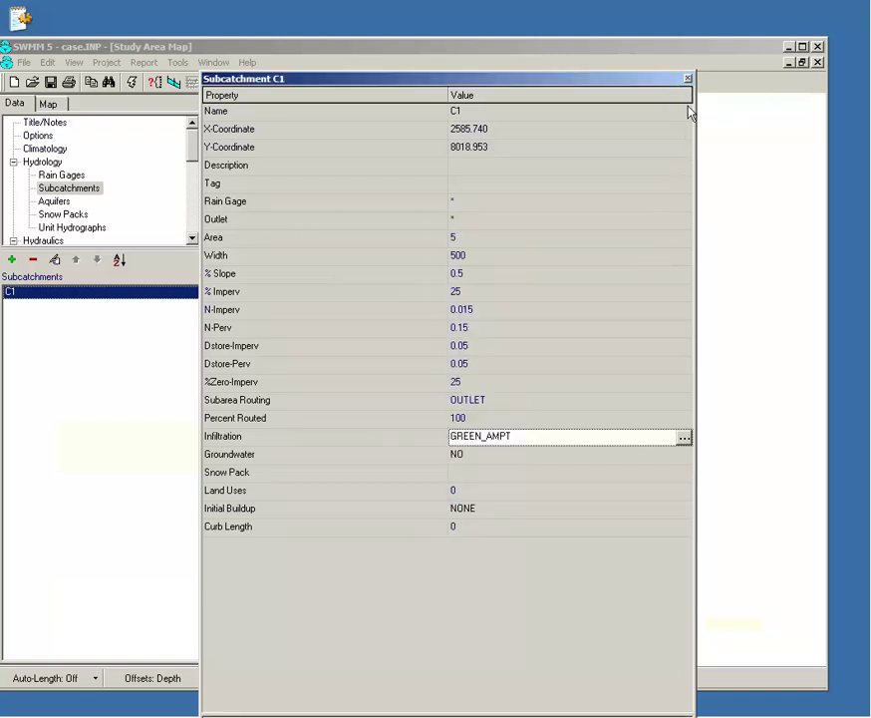
{"action": "left_click", "coordinate": [687, 79]}
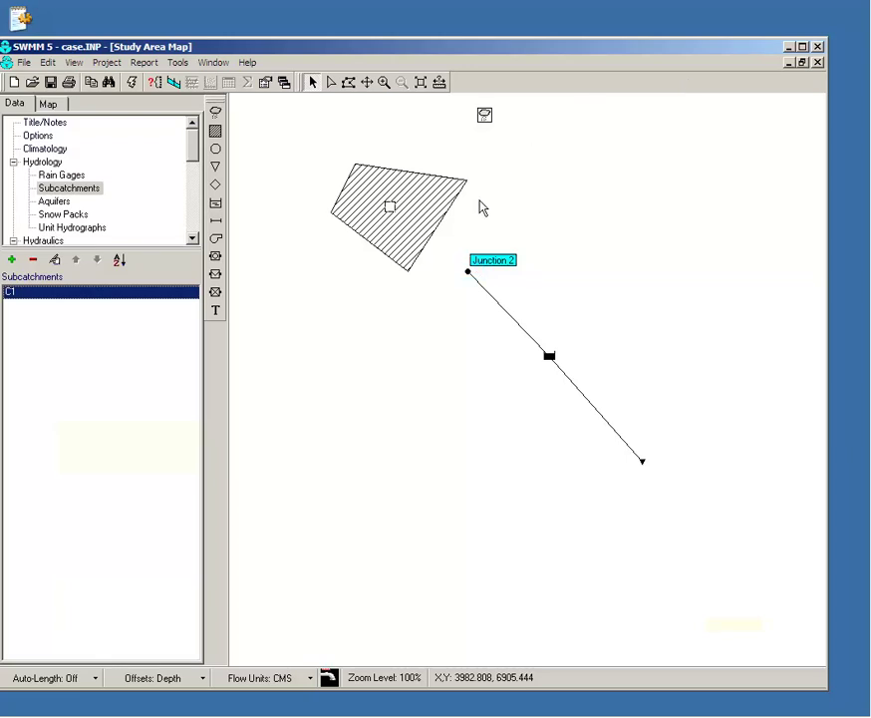
Rename the junction at the upstream end of the network as JU and the storage unit as ST
{"action": "double_click", "coordinate": [470, 273]}
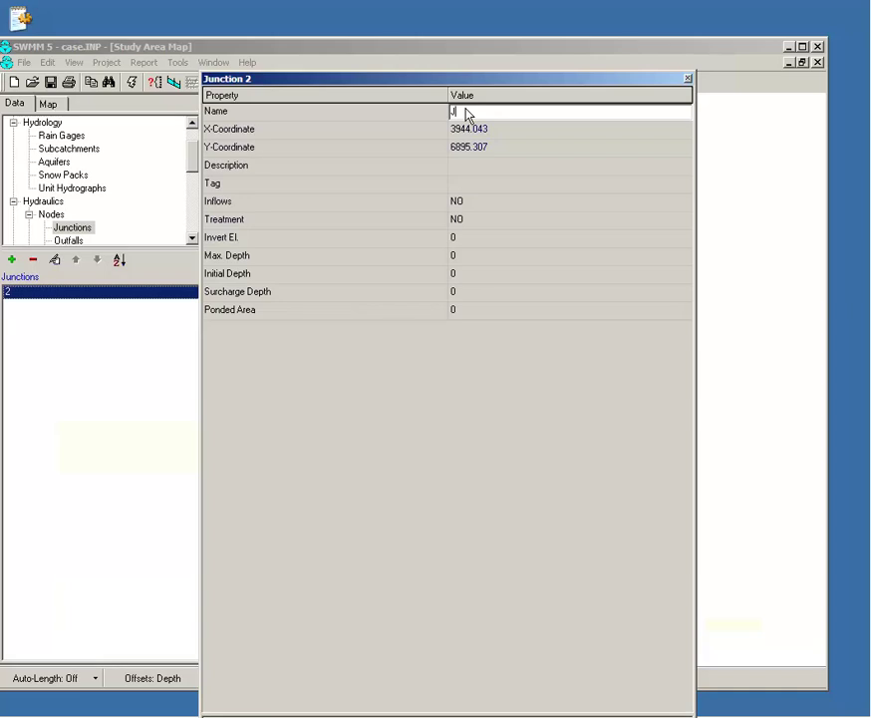
{"action": "type", "text": "JU"}
{"action": "left_click", "coordinate": [688, 78]}
{"action": "left_click", "coordinate": [555, 360]}
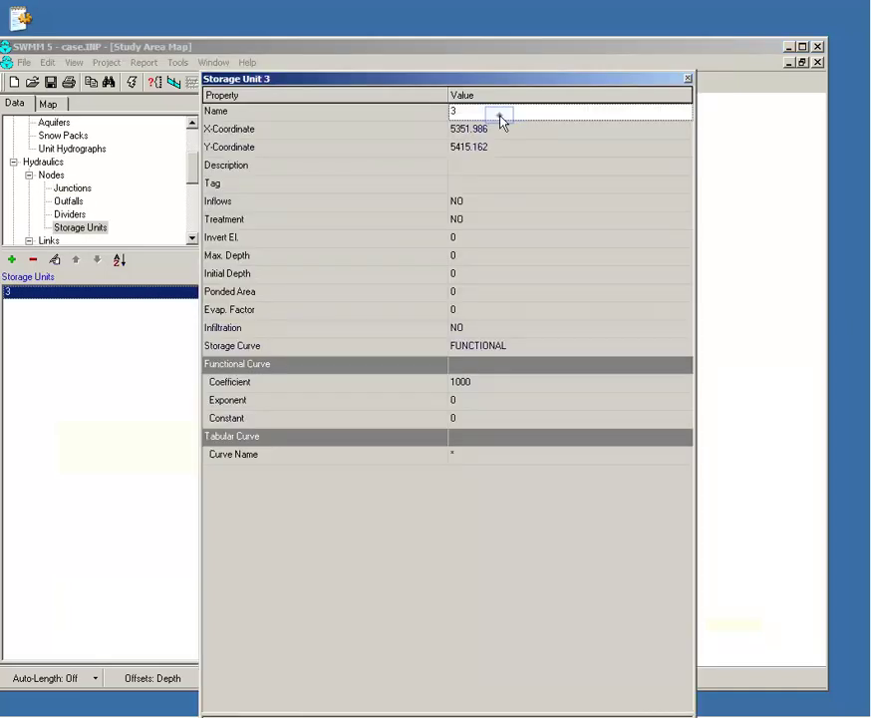
{"action": "left_click", "coordinate": [500, 117]}
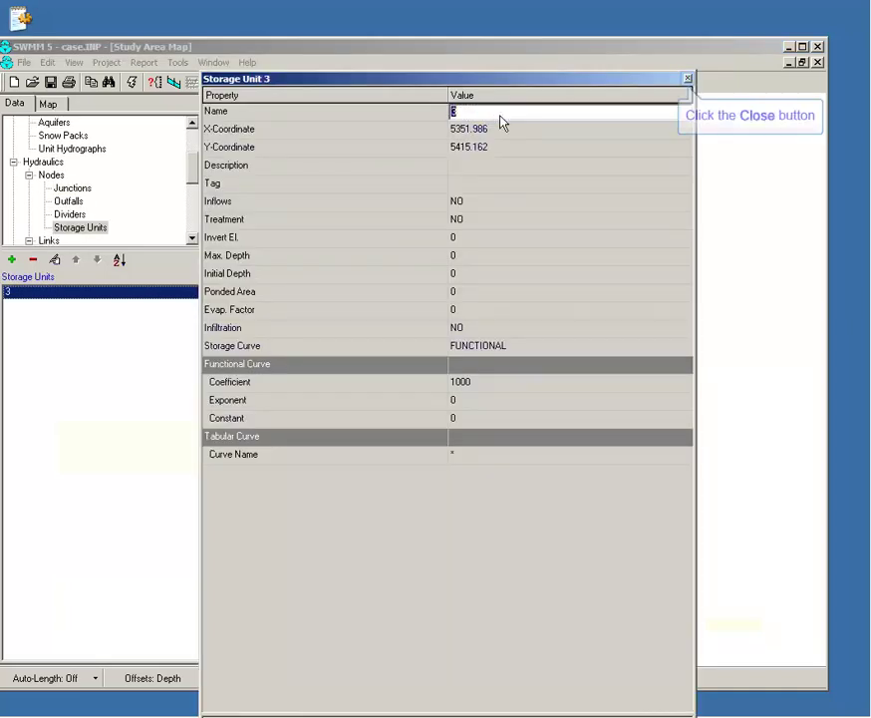
{"action": "type", "text": "ST"}
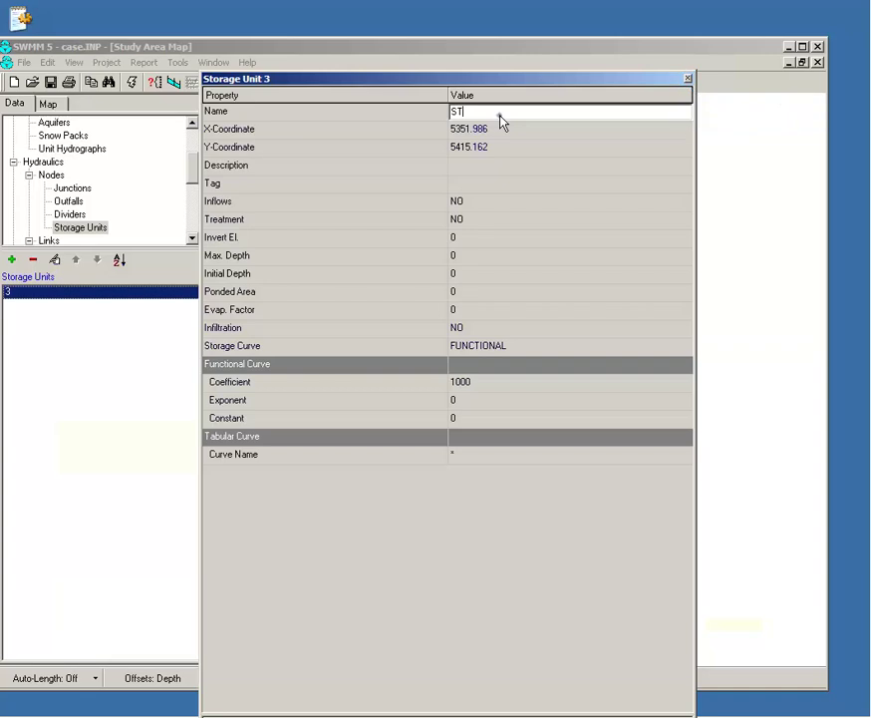
{"action": "left_click", "coordinate": [688, 79]}
Rename the outfall at the downstream end of the network as OF
{"action": "double_click", "coordinate": [644, 465]}
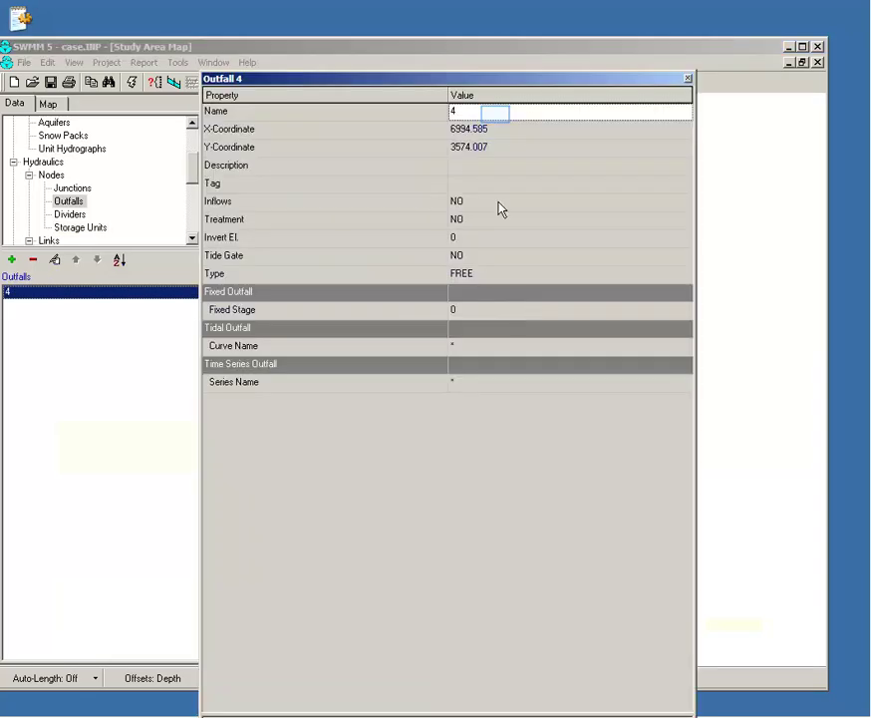
{"action": "left_click", "coordinate": [495, 115]}
{"action": "type", "text": "OF"}
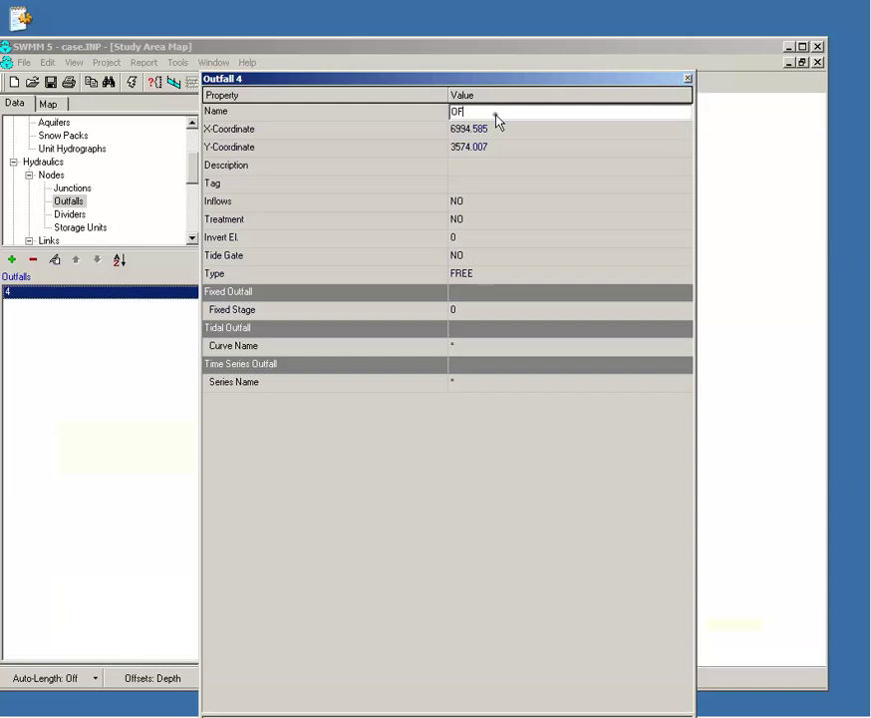
{"action": "key", "text": "Return"}
Rename the conduit from JU to ST as C1 and the conduit from ST to OF as C2
{"action": "double_click", "coordinate": [500, 305]}
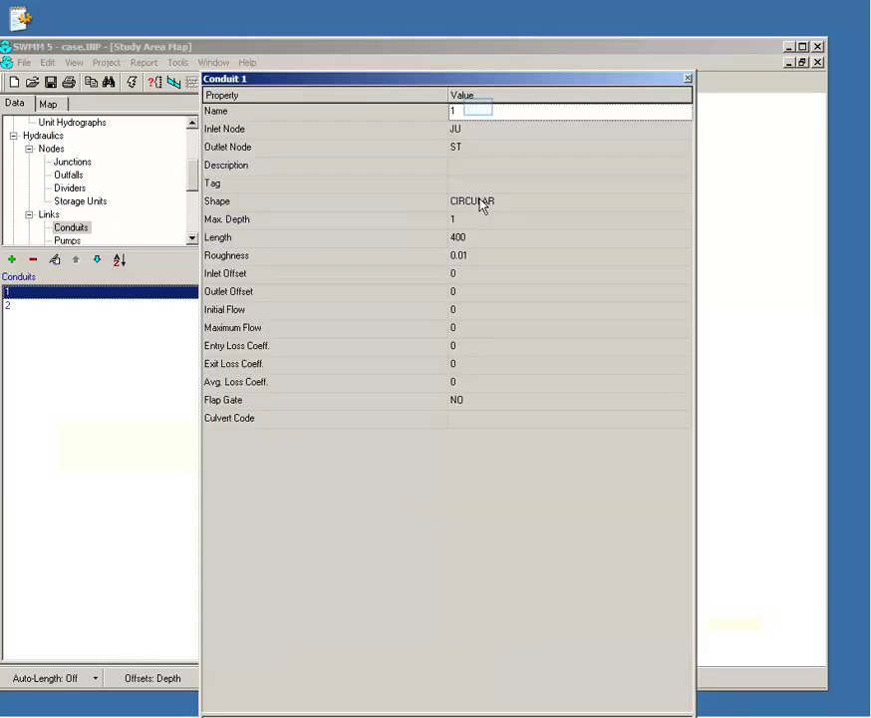
{"action": "left_click", "coordinate": [480, 114]}
{"action": "type", "text": "C1"}
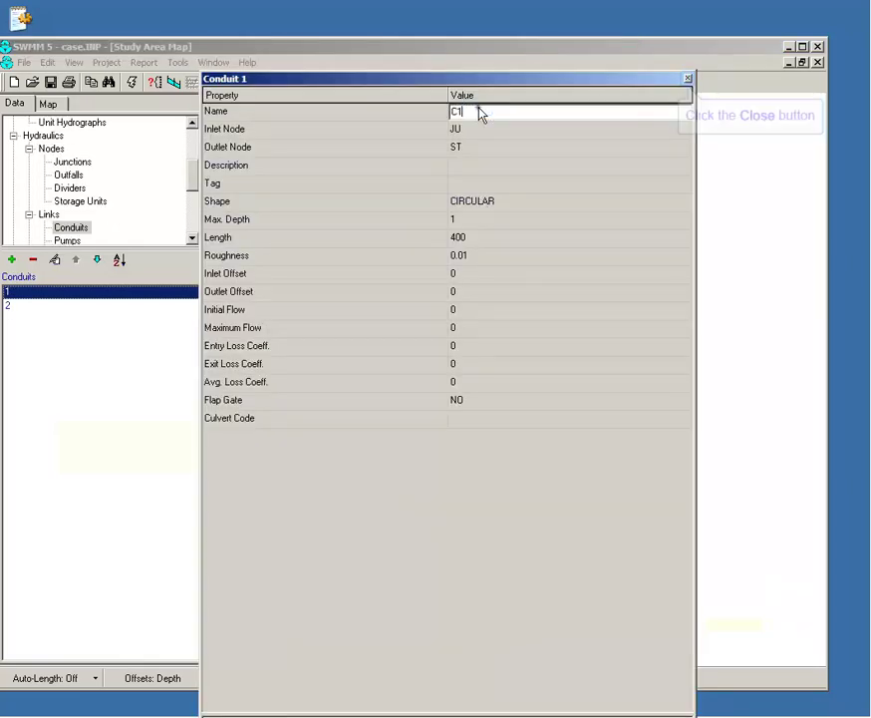
{"action": "key", "text": "Return"}
{"action": "double_click", "coordinate": [594, 409]}
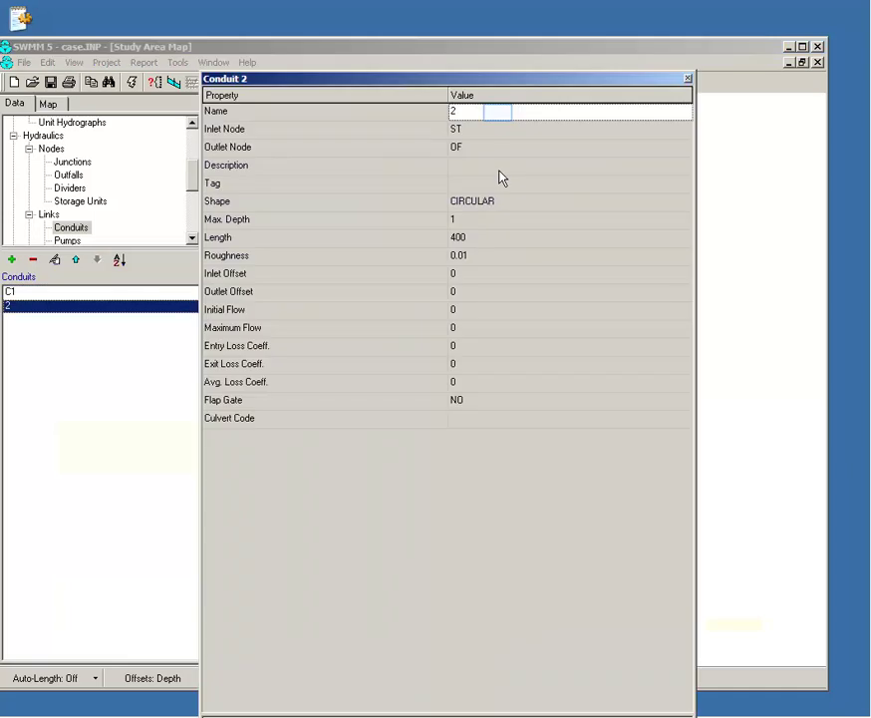
{"action": "type", "text": "C2"}
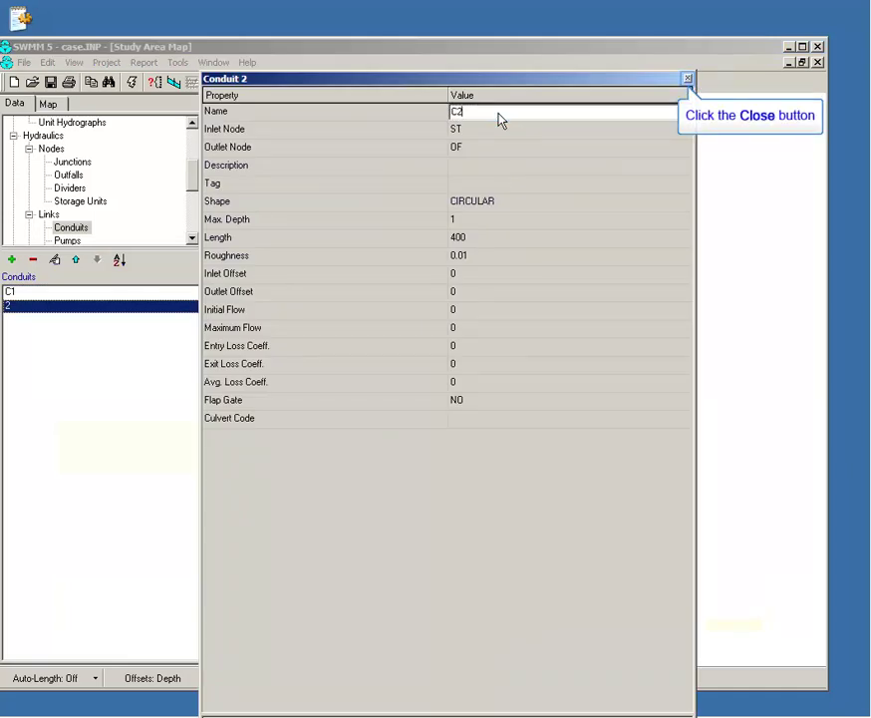
{"action": "left_click", "coordinate": [687, 78]}
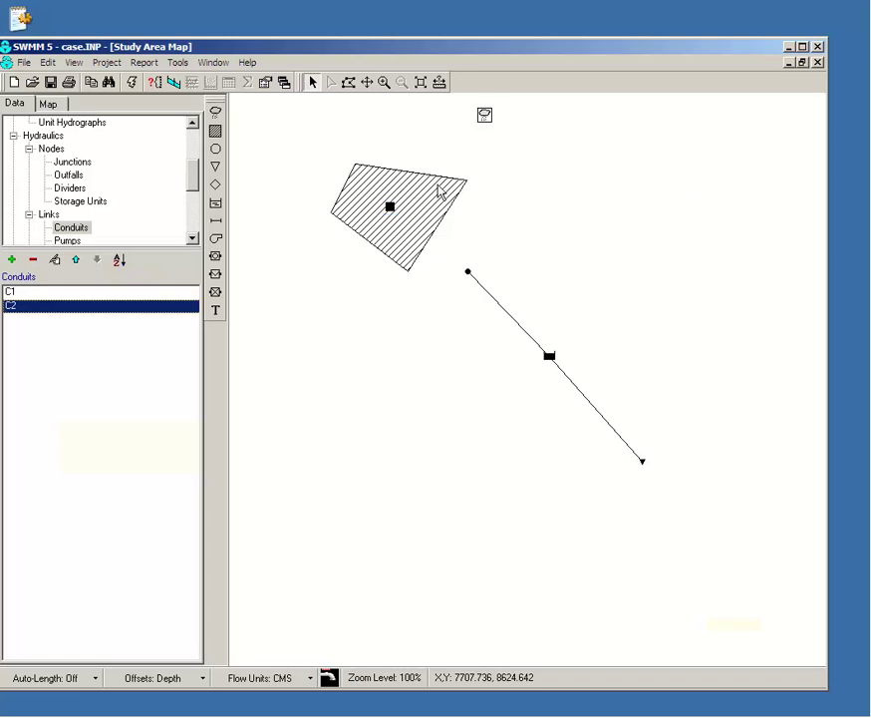
Set the outlet of subcatchment C1 to junction JU
{"action": "double_click", "coordinate": [390, 208]}
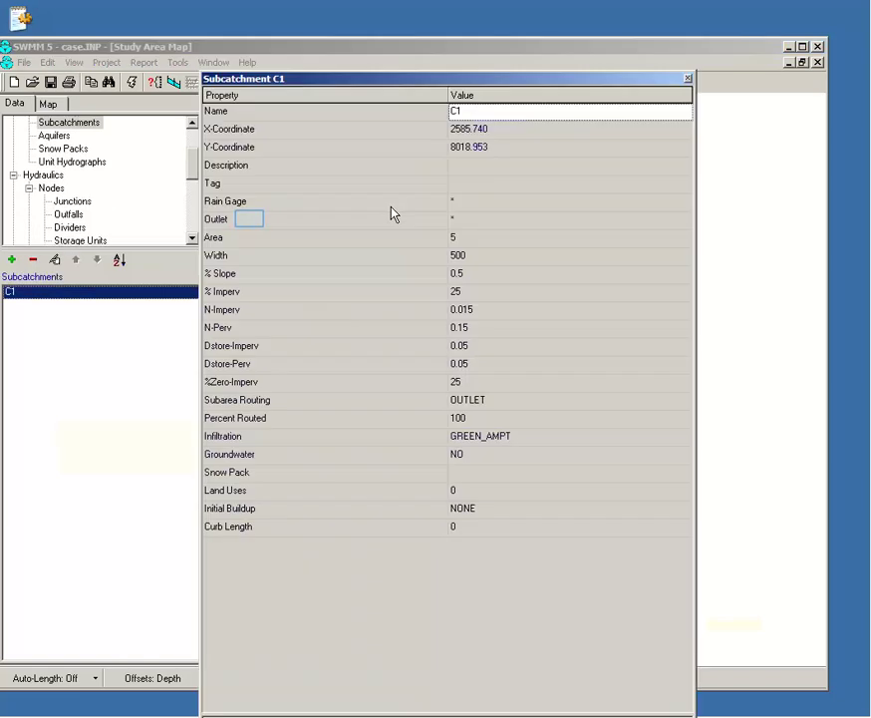
{"action": "left_click", "coordinate": [251, 225]}
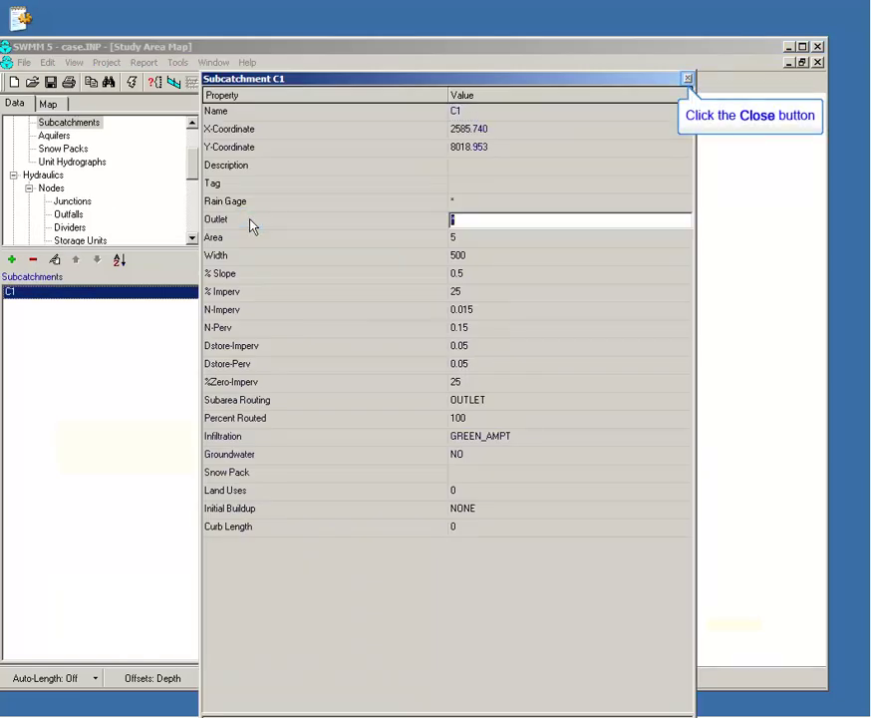
{"action": "type", "text": "JU"}
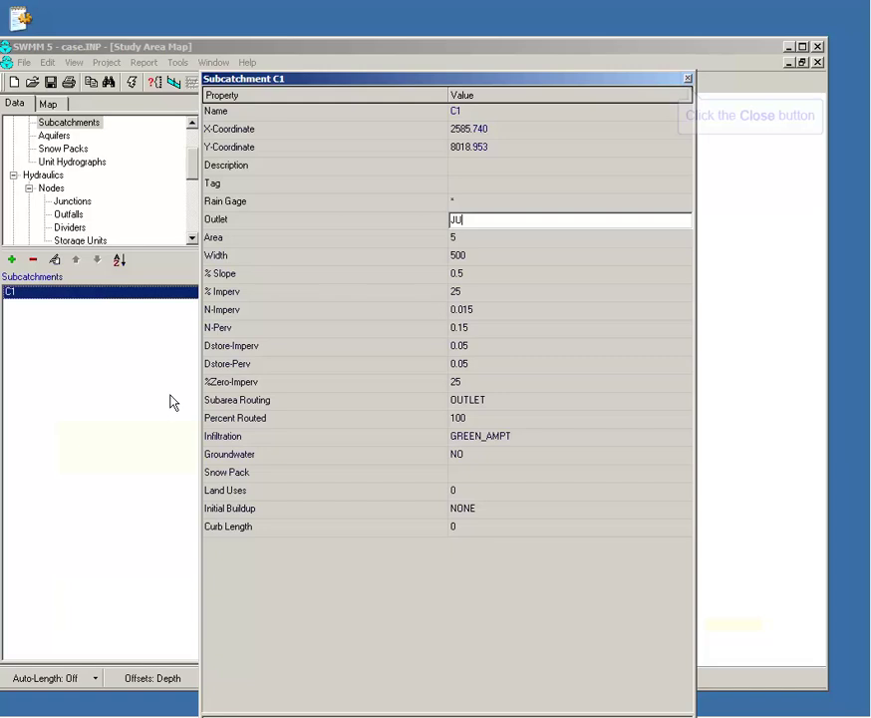
Assign rain gage RG1 to subcatchment C1 and close its properties
{"action": "key", "text": "Escape"}
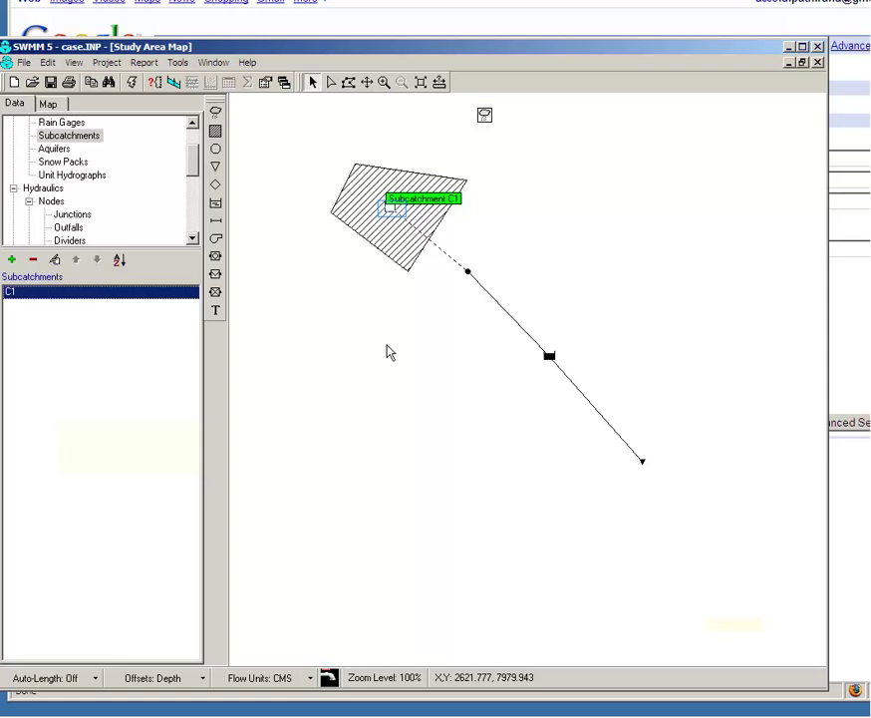
{"action": "double_click", "coordinate": [395, 215]}
{"action": "left_click_drag", "start_coordinate": [439, 87], "coordinate": [386, 249]}
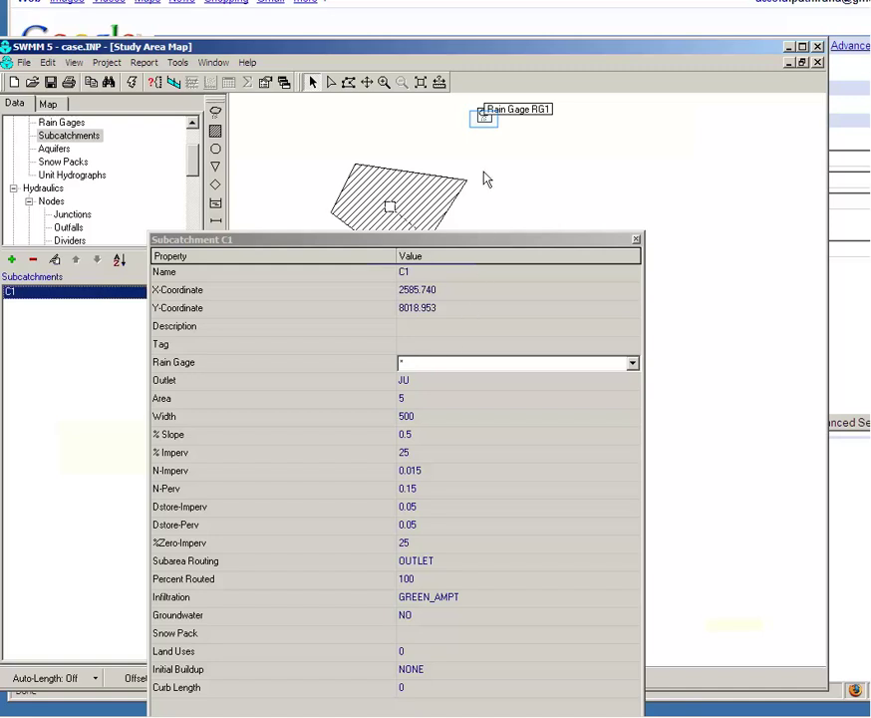
{"action": "left_click", "coordinate": [484, 121]}
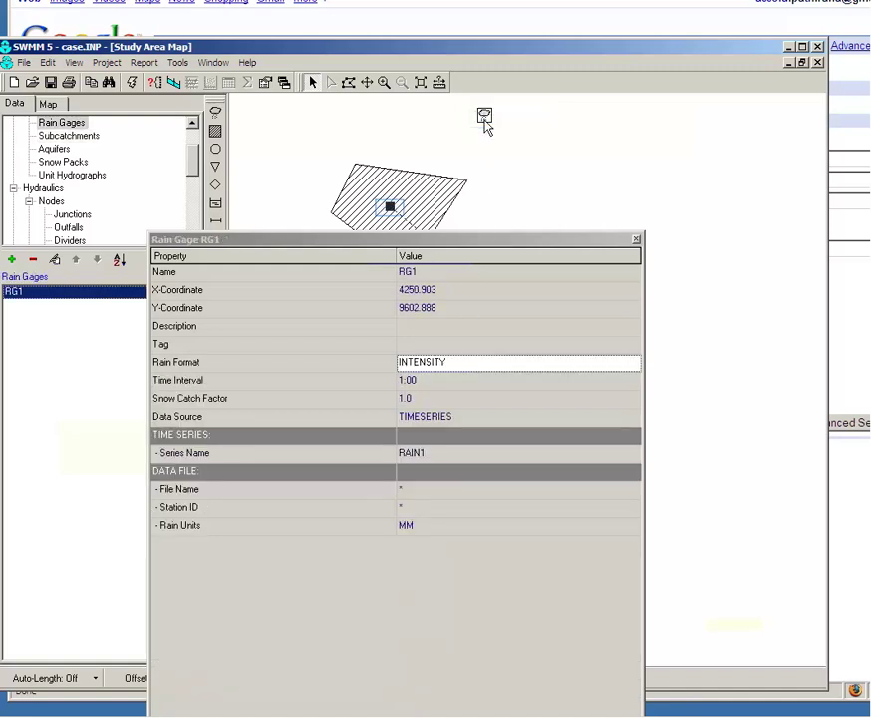
{"action": "left_click", "coordinate": [390, 205]}
{"action": "left_click", "coordinate": [413, 362]}
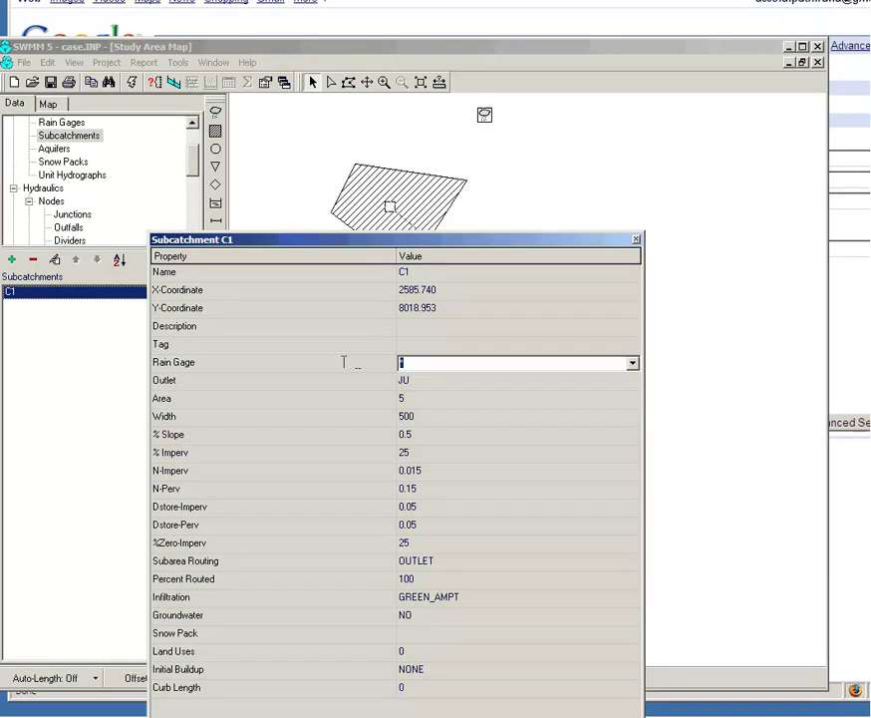
{"action": "left_click", "coordinate": [634, 363]}
{"action": "left_click", "coordinate": [426, 381]}
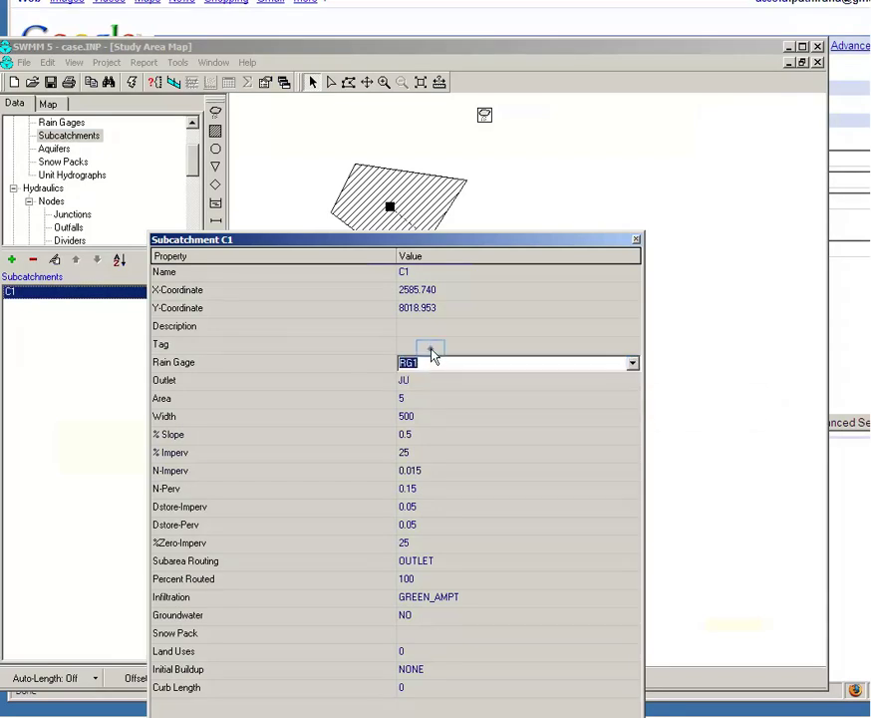
{"action": "left_click", "coordinate": [636, 239]}
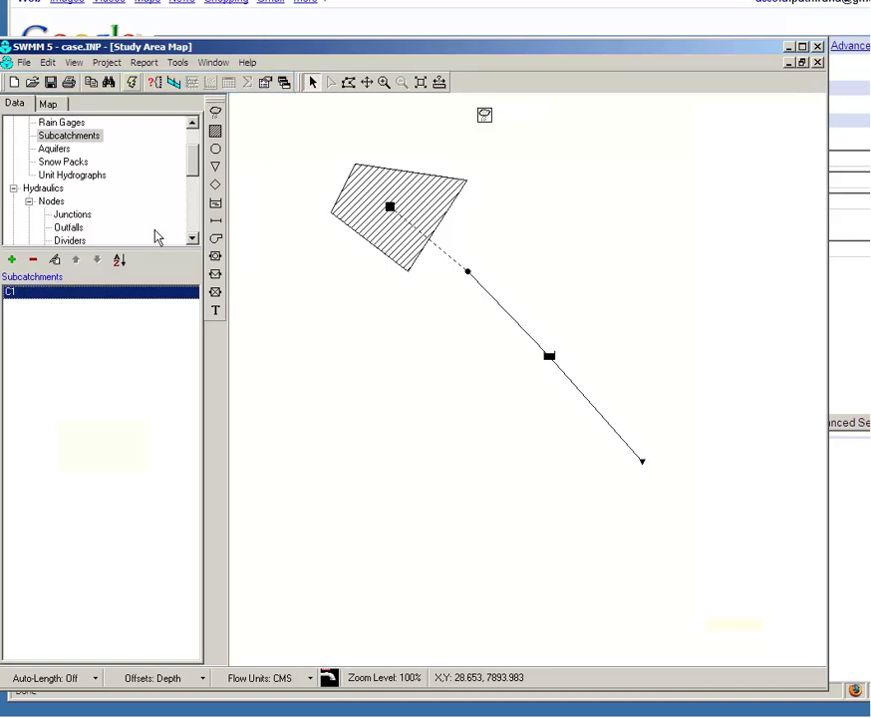
Run the simulation, examine the error line in the status report, and return to the study area map
{"action": "left_click", "coordinate": [131, 83]}
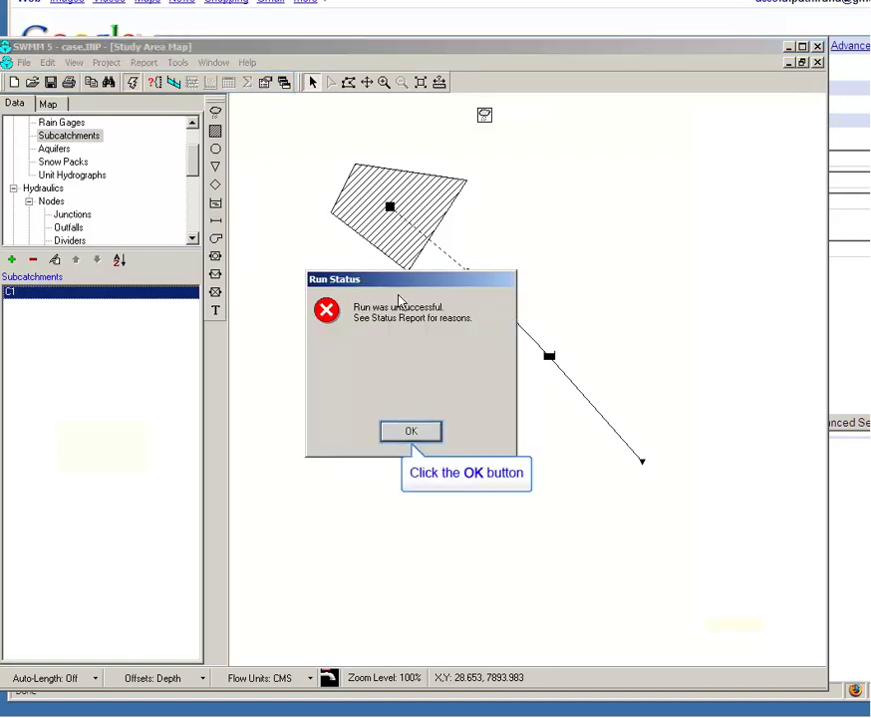
{"action": "left_click", "coordinate": [411, 430]}
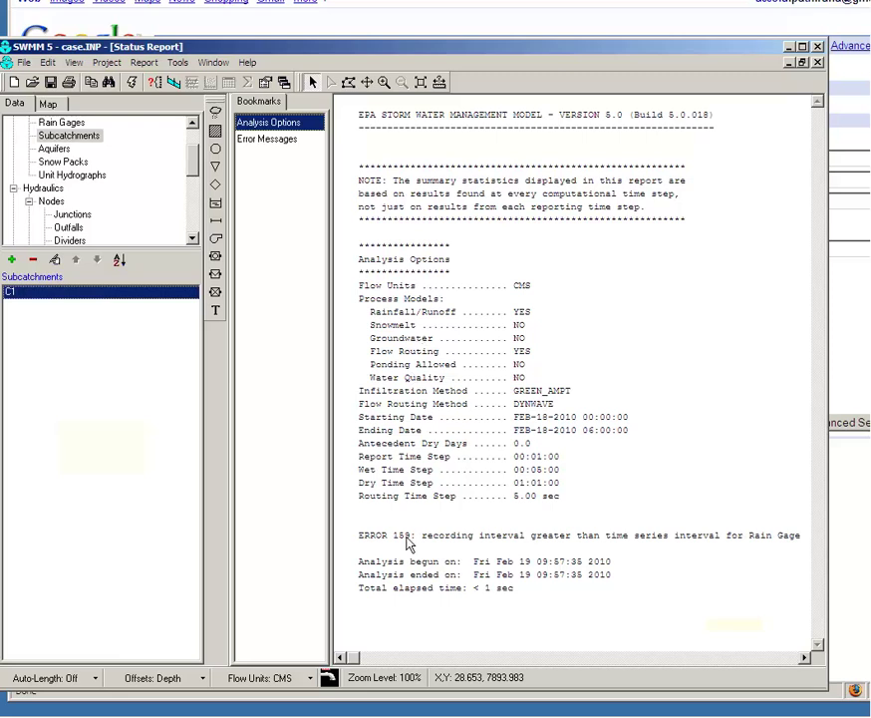
{"action": "left_click_drag", "start_coordinate": [408, 543], "coordinate": [818, 547]}
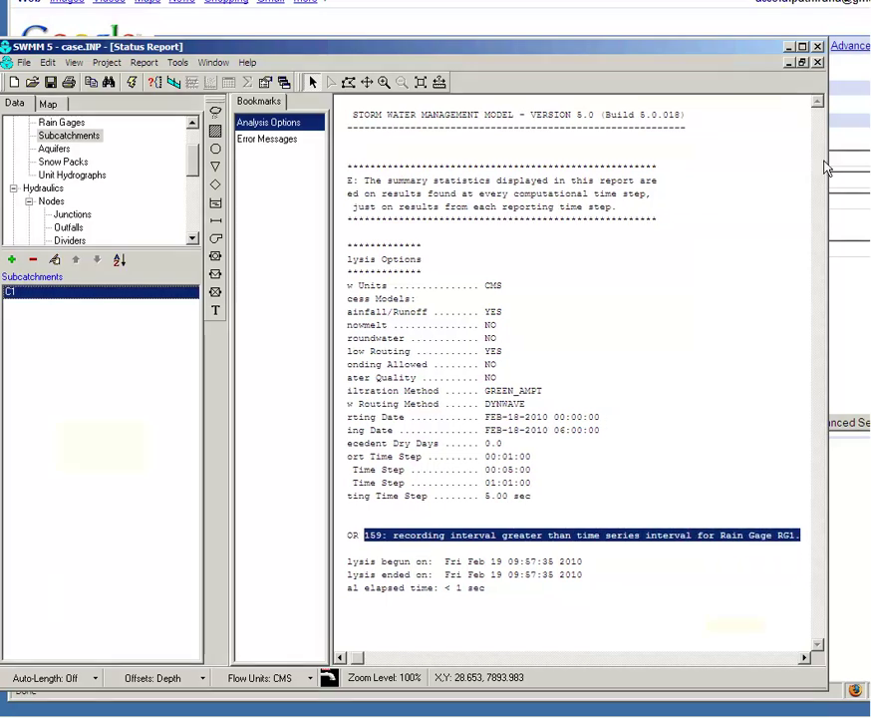
{"action": "left_click", "coordinate": [817, 62]}
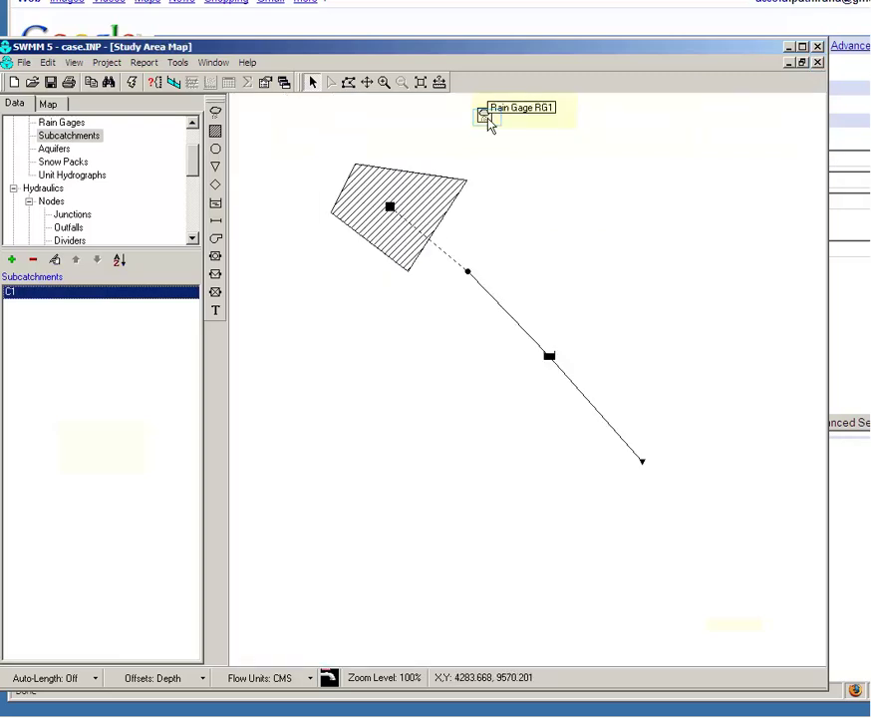
Set the time interval of rain gage RG1 to 0:05
{"action": "double_click", "coordinate": [486, 116]}
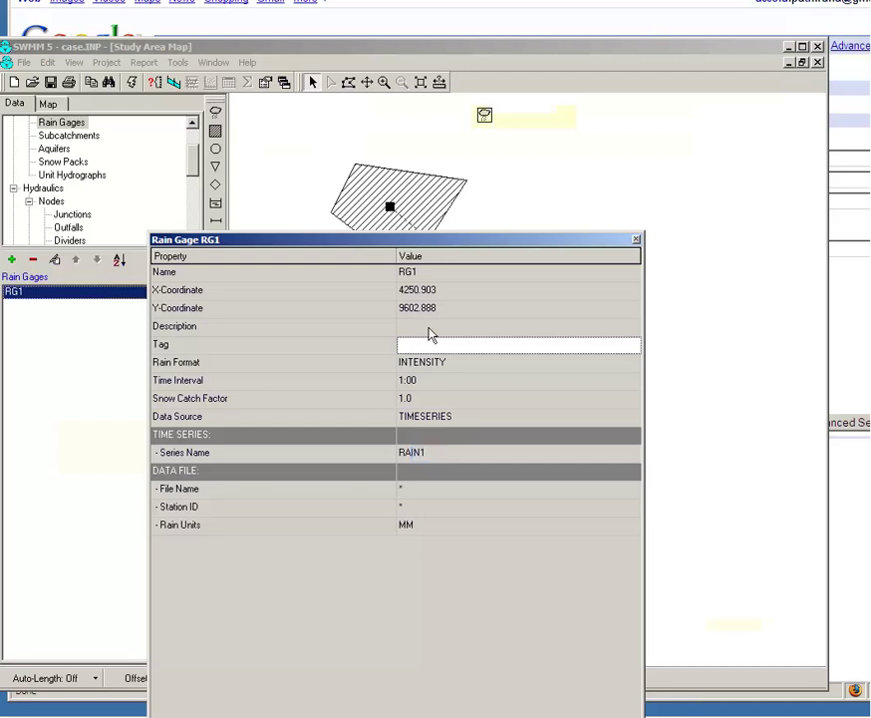
{"action": "left_click", "coordinate": [427, 456]}
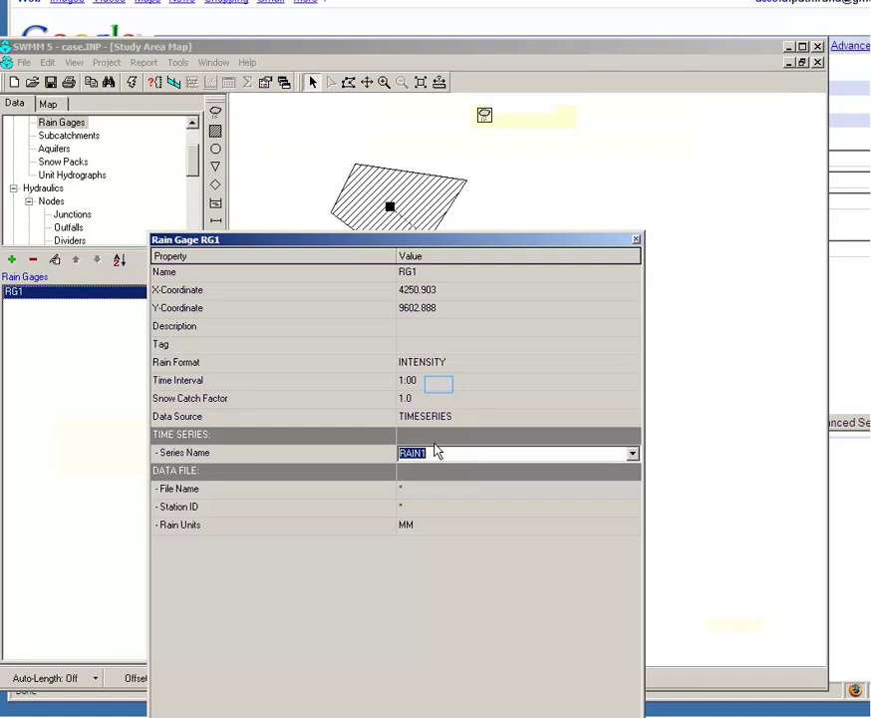
{"action": "left_click", "coordinate": [440, 385]}
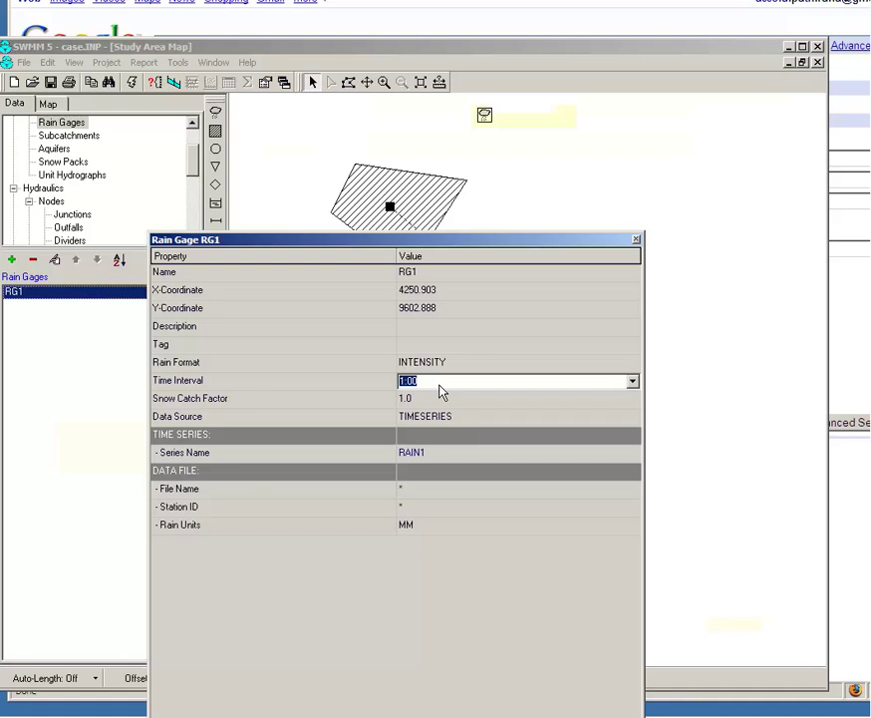
{"action": "key", "text": "Home"}
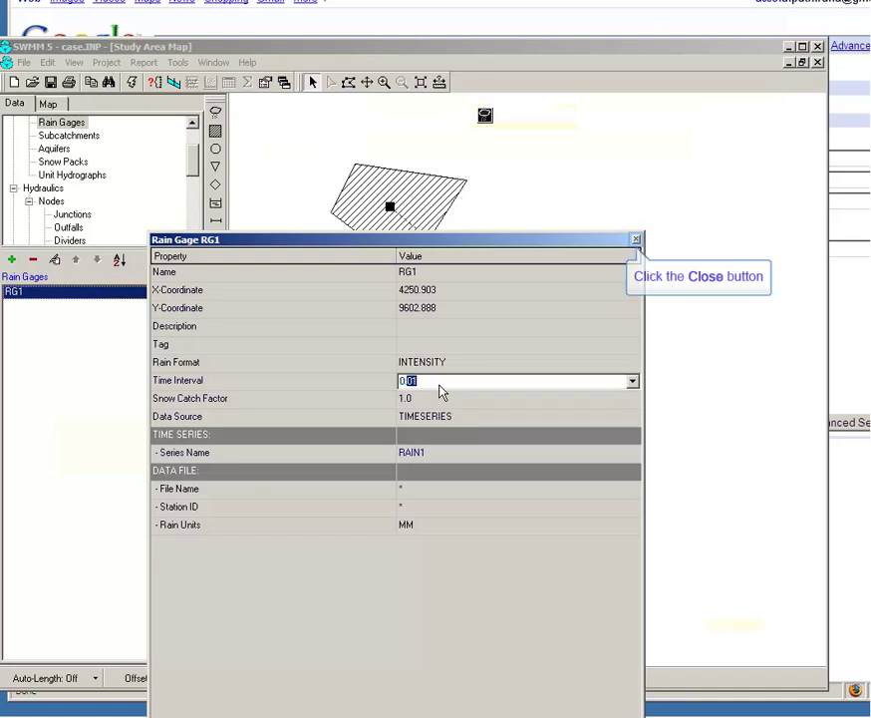
{"action": "type", "text": "0.05"}
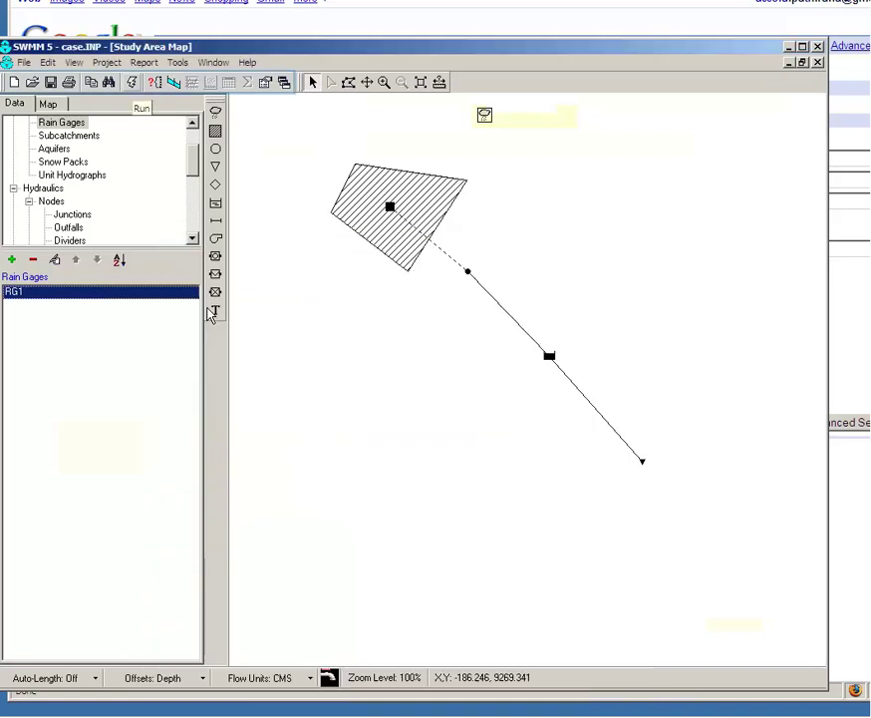
Rerun the simulation, check the surface runoff and flow routing continuity errors, and dismiss the run status
{"action": "left_click", "coordinate": [133, 83]}
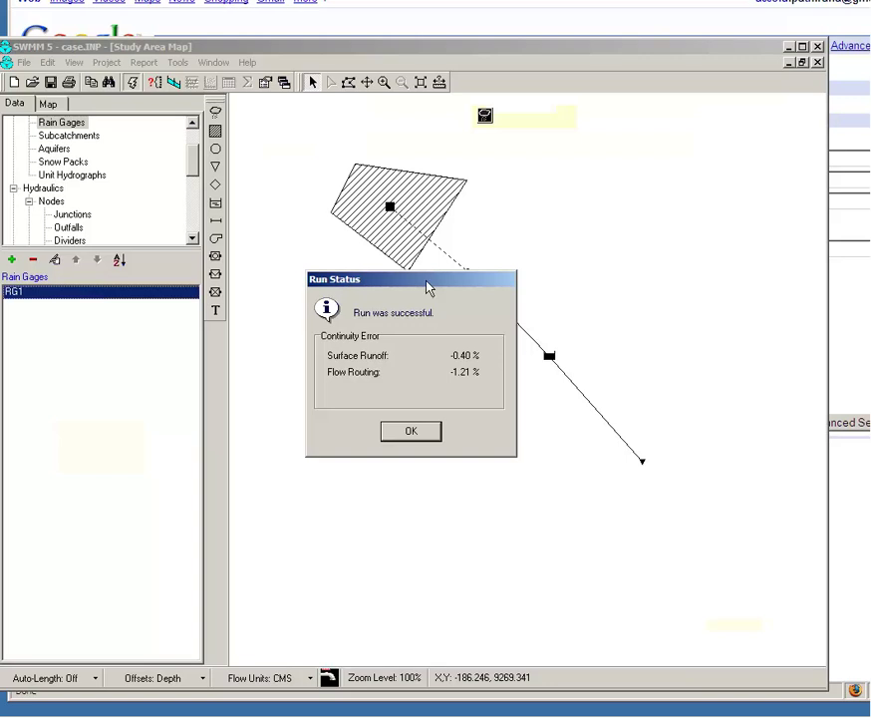
{"action": "left_click_drag", "start_coordinate": [426, 287], "coordinate": [415, 328]}
{"action": "left_click_drag", "start_coordinate": [466, 282], "coordinate": [446, 320]}
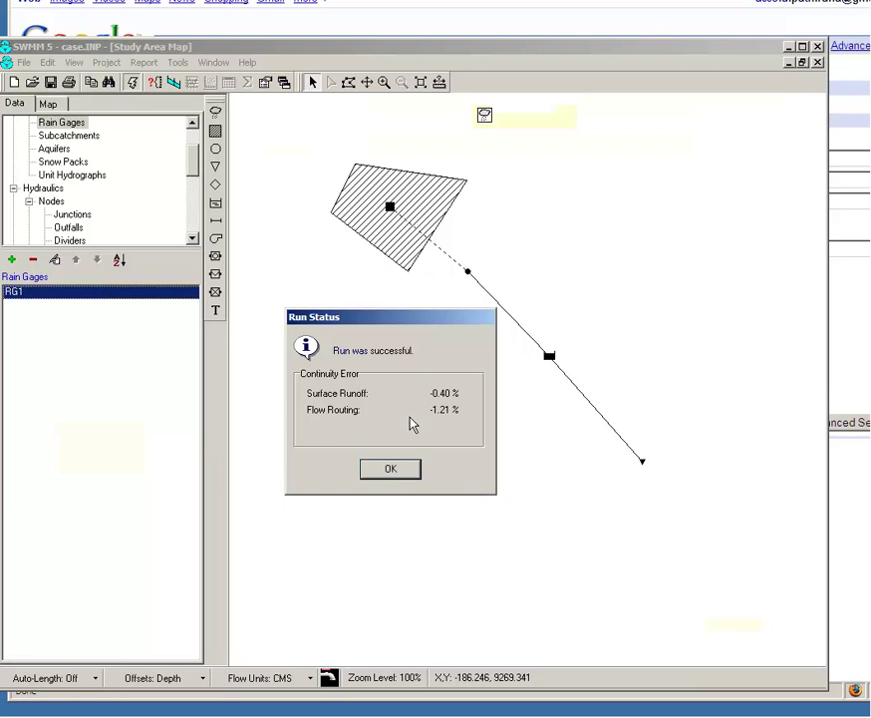
{"action": "left_click", "coordinate": [411, 477]}
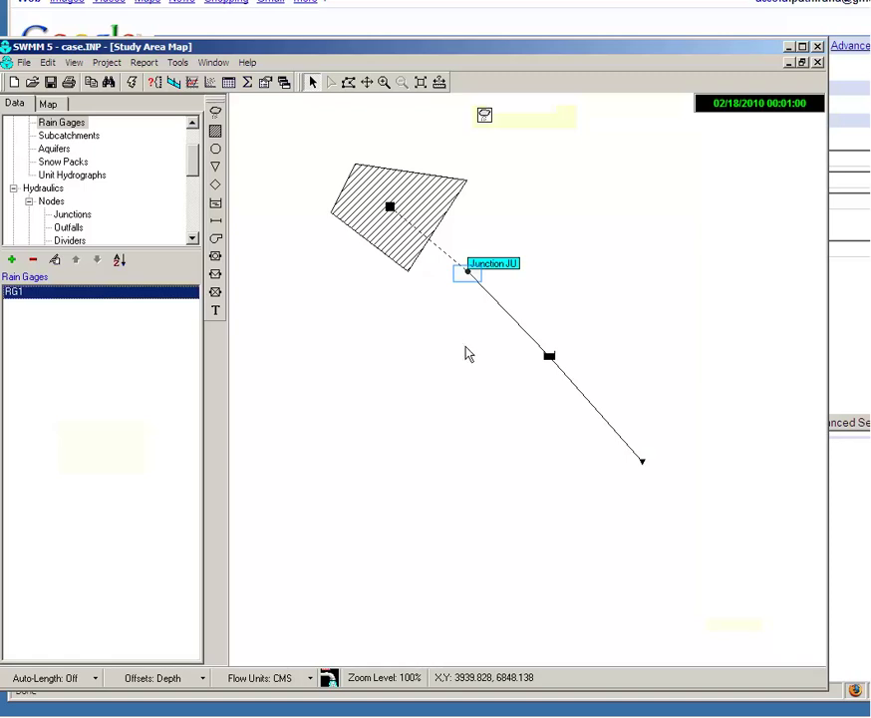
Set junction JU's invert elevation to 2 m and its maximum depth to 1.5 m
{"action": "double_click", "coordinate": [469, 276]}
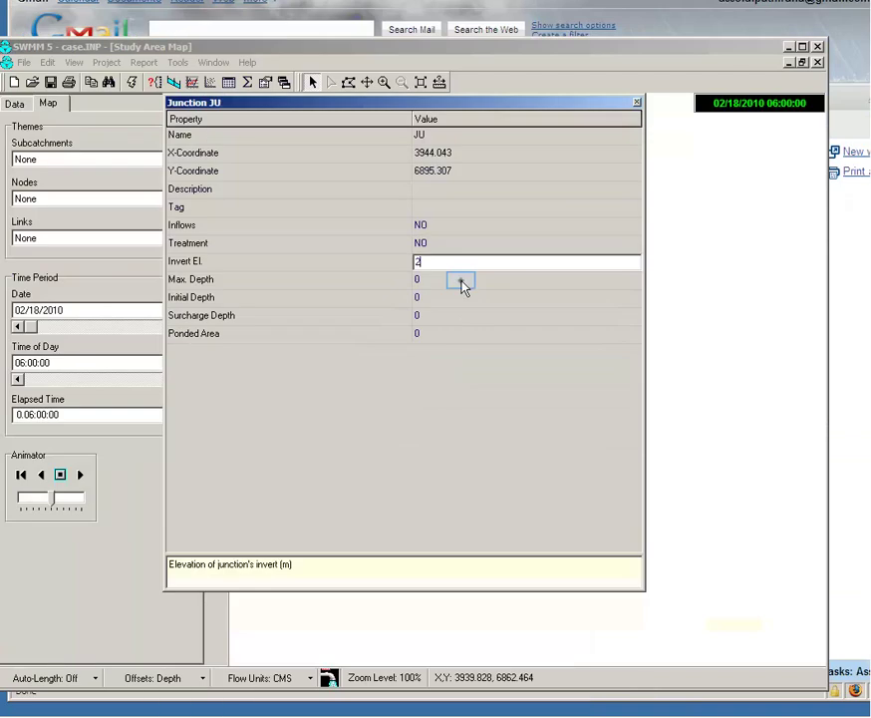
{"action": "left_click", "coordinate": [461, 284]}
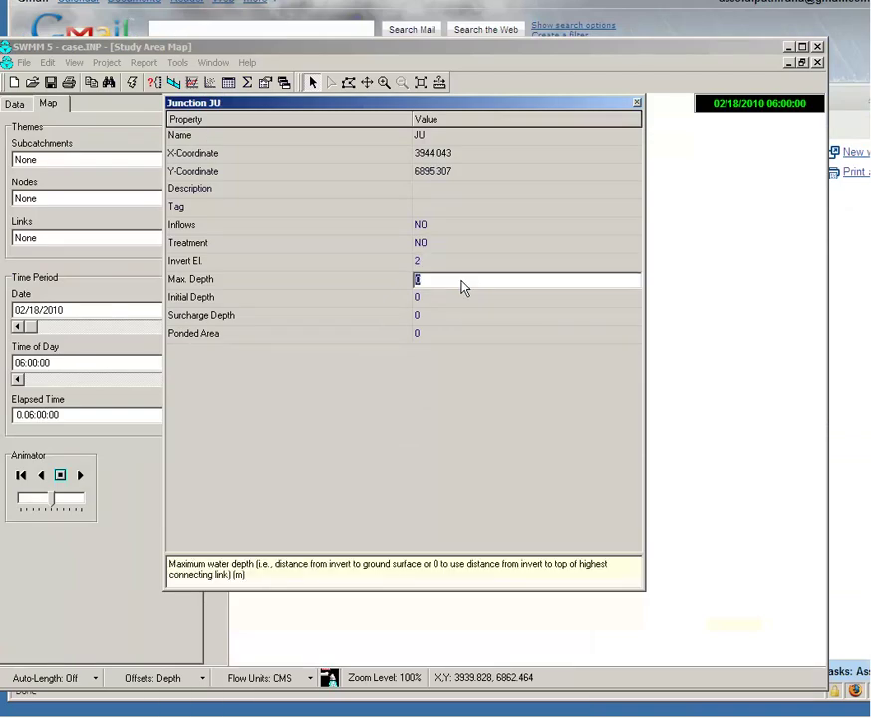
{"action": "type", "text": "1.5"}
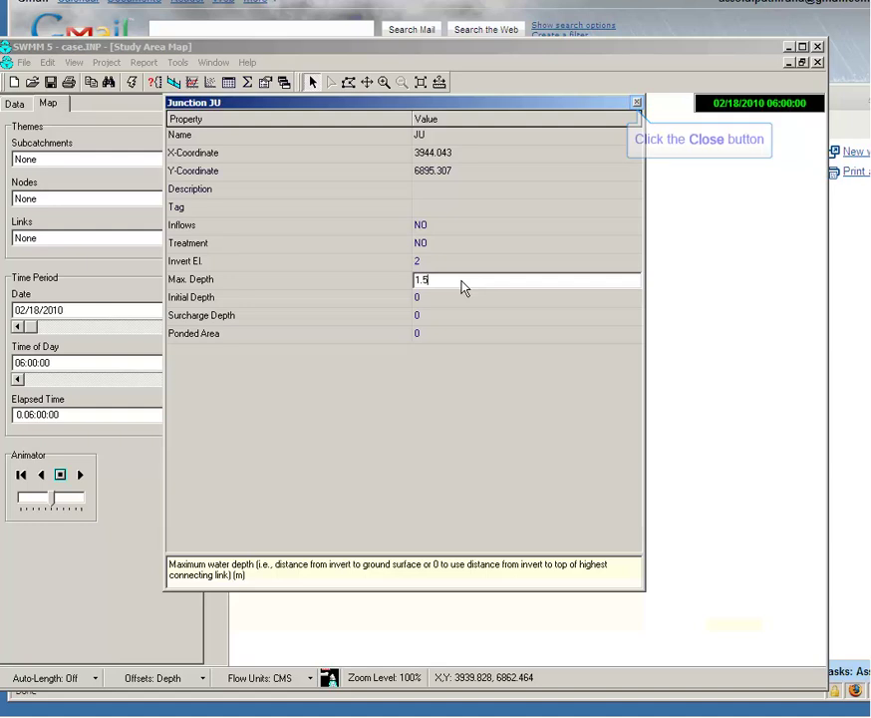
{"action": "left_click", "coordinate": [637, 103]}
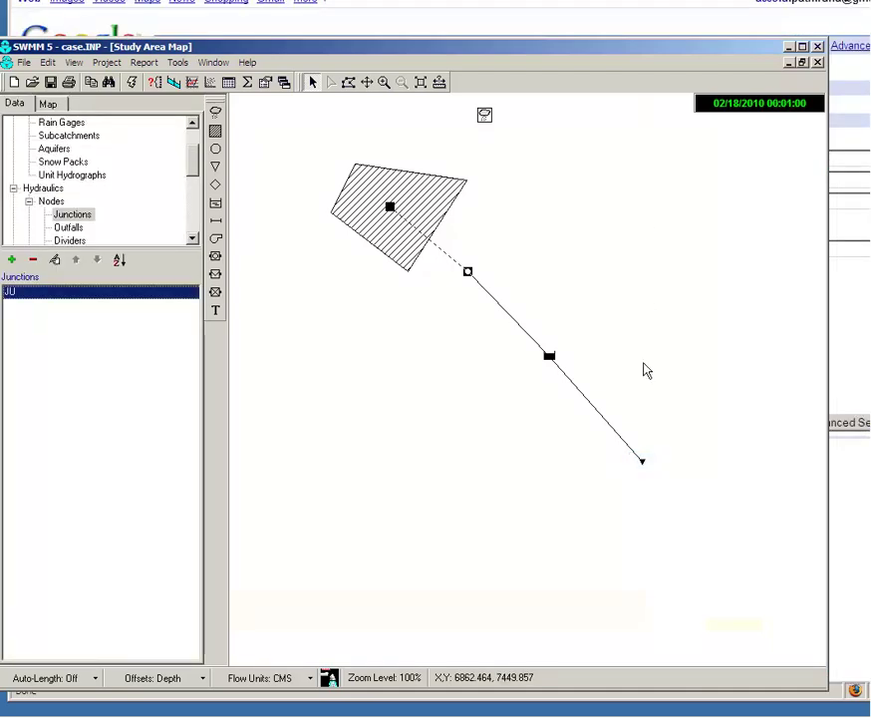
Check the properties of outfall OF and set the invert elevation of storage unit ST to 1 m
{"action": "double_click", "coordinate": [645, 465]}
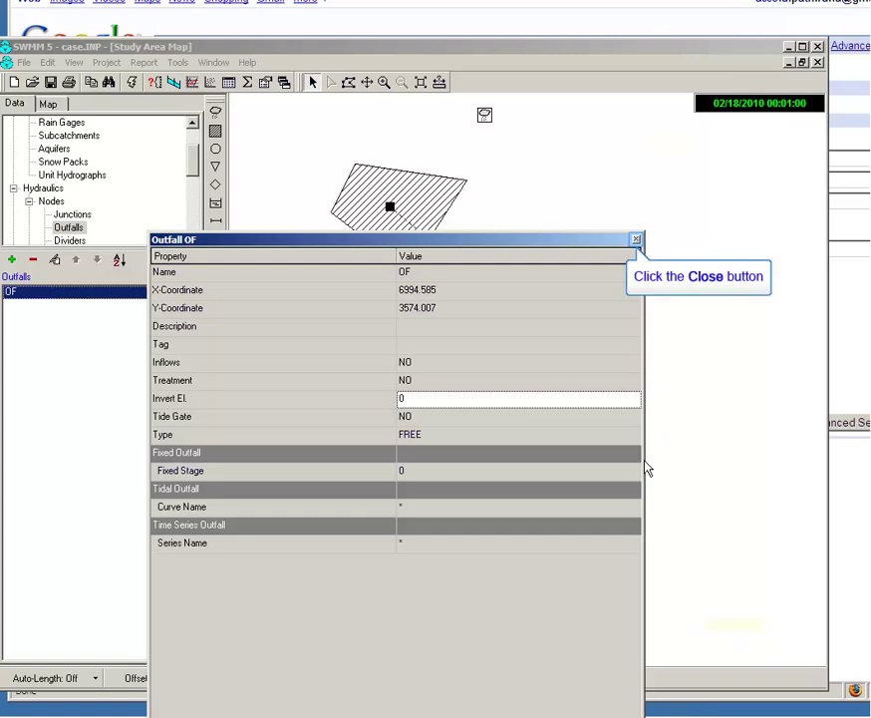
{"action": "left_click", "coordinate": [638, 240]}
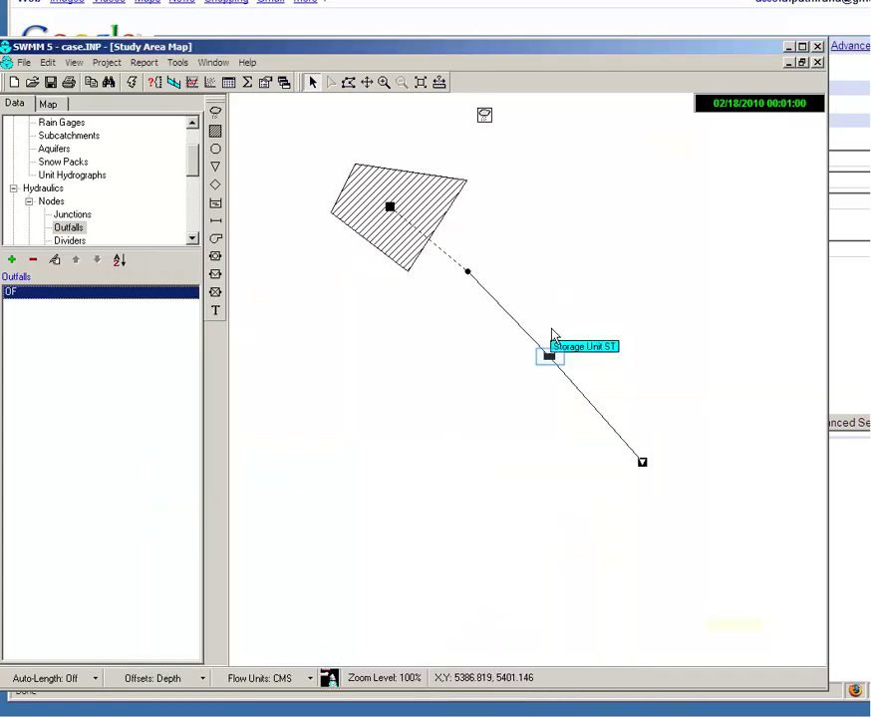
{"action": "double_click", "coordinate": [552, 361]}
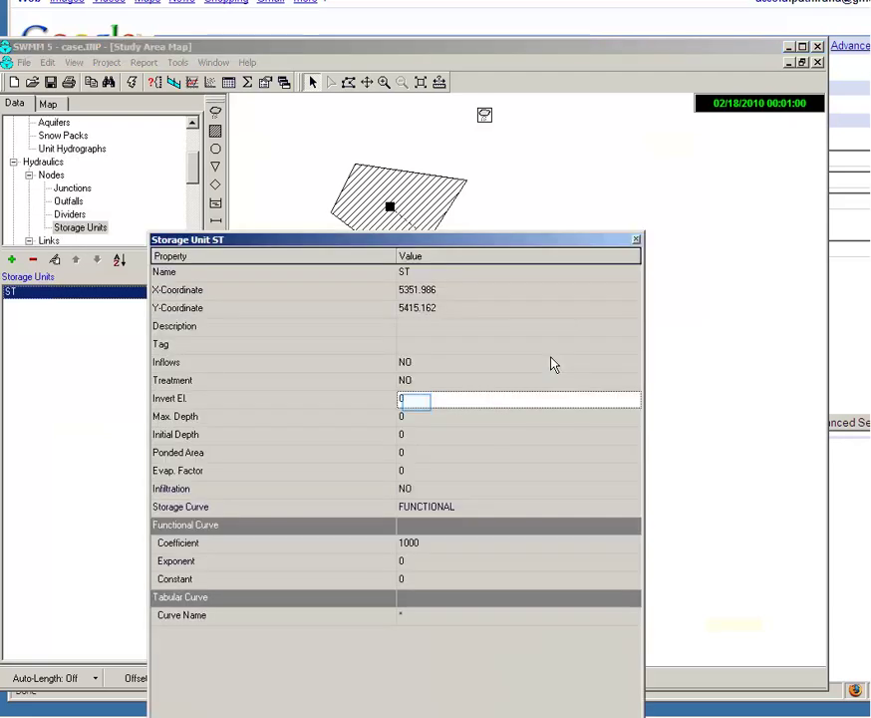
{"action": "double_click", "coordinate": [416, 403]}
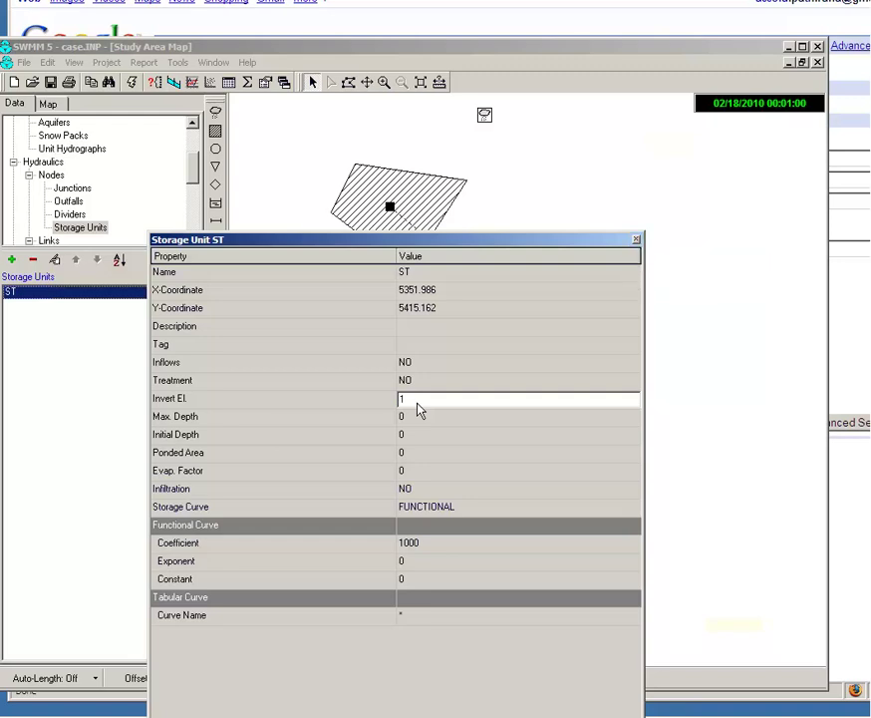
{"action": "key", "text": "Escape"}
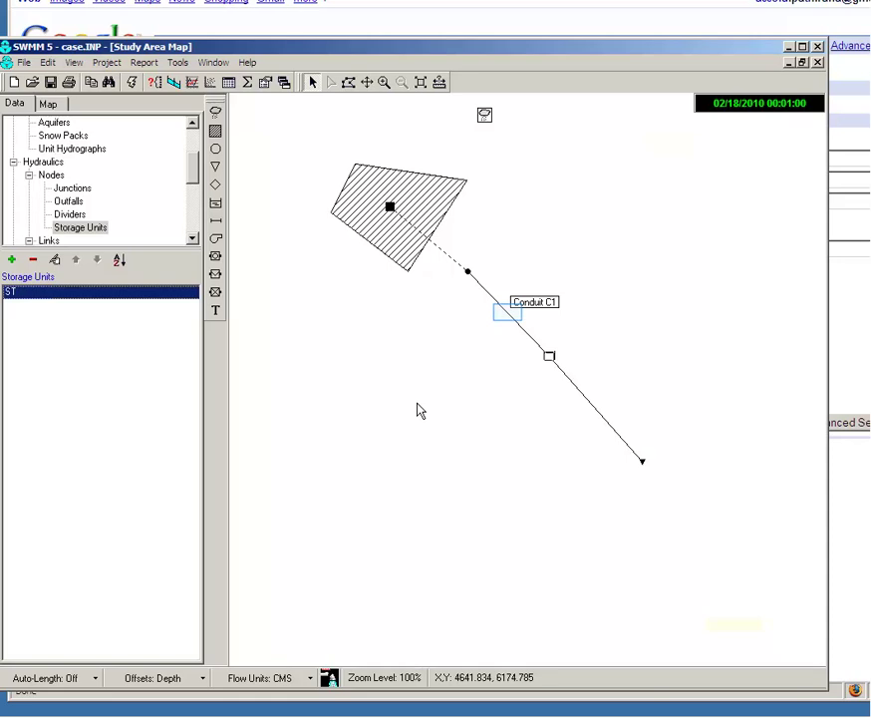
Set the maximum depth of the circular conduit C1 to .1
{"action": "double_click", "coordinate": [508, 317]}
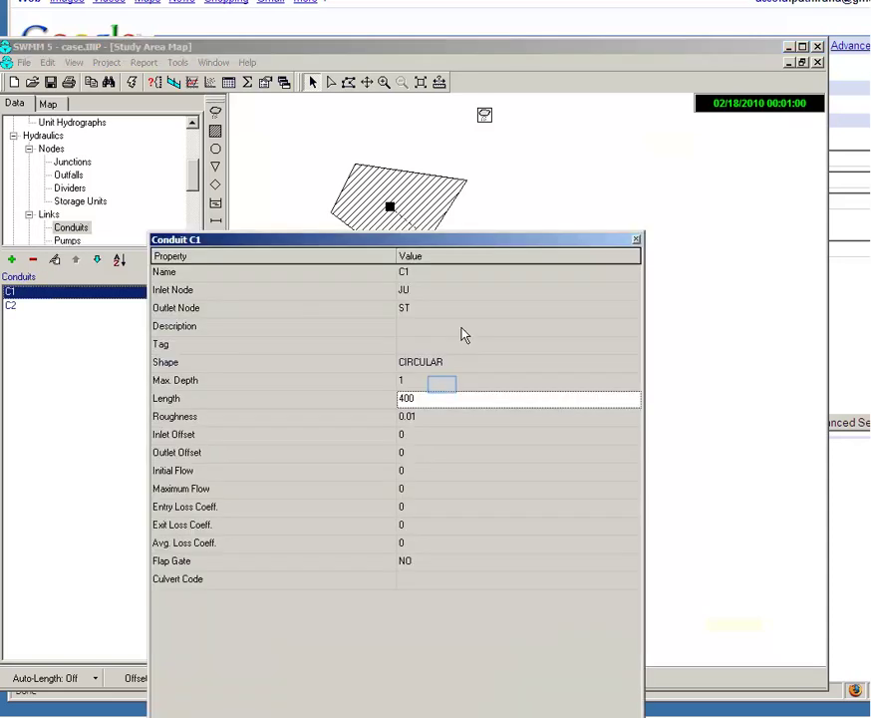
{"action": "left_click", "coordinate": [443, 384]}
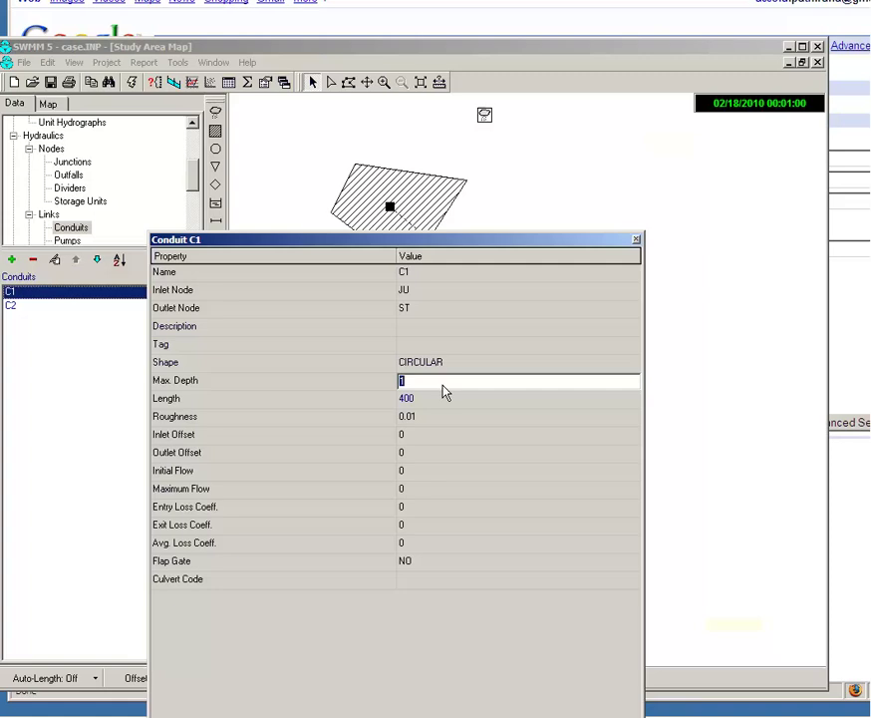
{"action": "key", "text": "BackSpace"}
{"action": "type", "text": "1"}
{"action": "left_click_drag", "start_coordinate": [436, 234], "coordinate": [442, 96]}
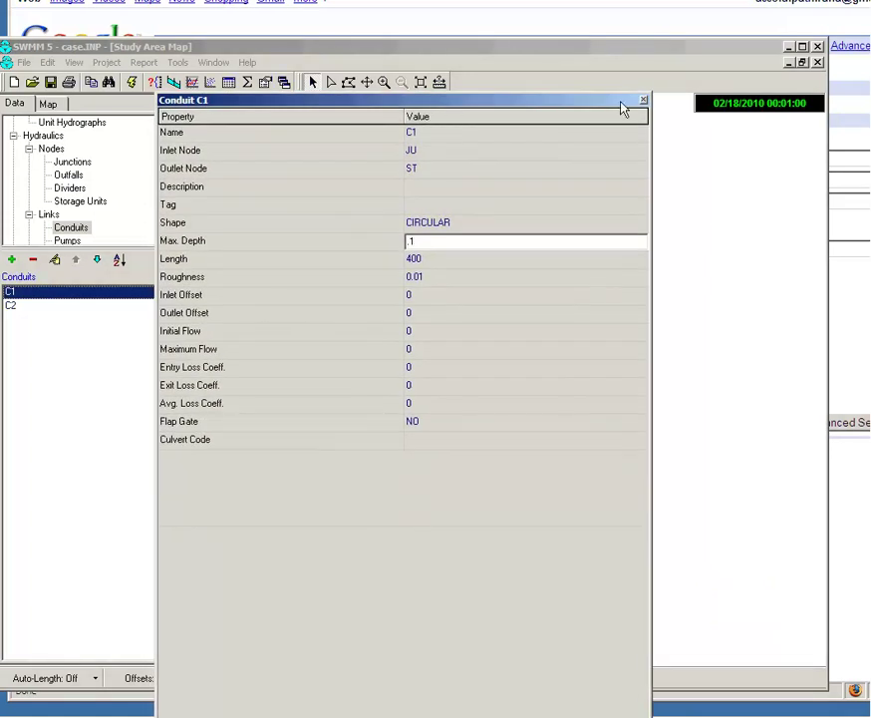
{"action": "left_click_drag", "start_coordinate": [592, 103], "coordinate": [585, 242]}
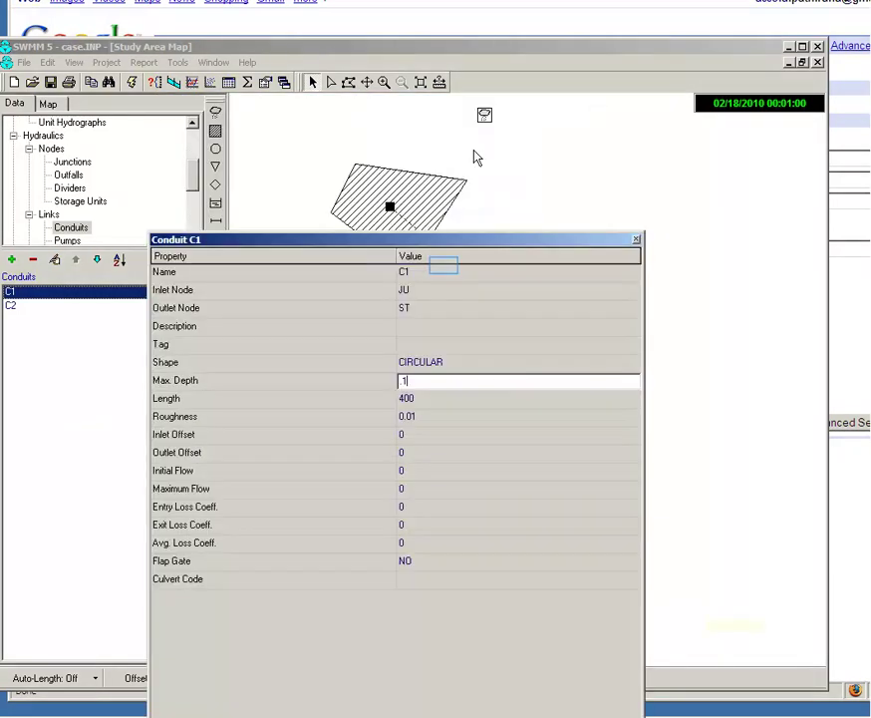
Set conduit C1's length to 100 m and its roughness to 0.015, and close its properties
{"action": "left_click", "coordinate": [444, 272]}
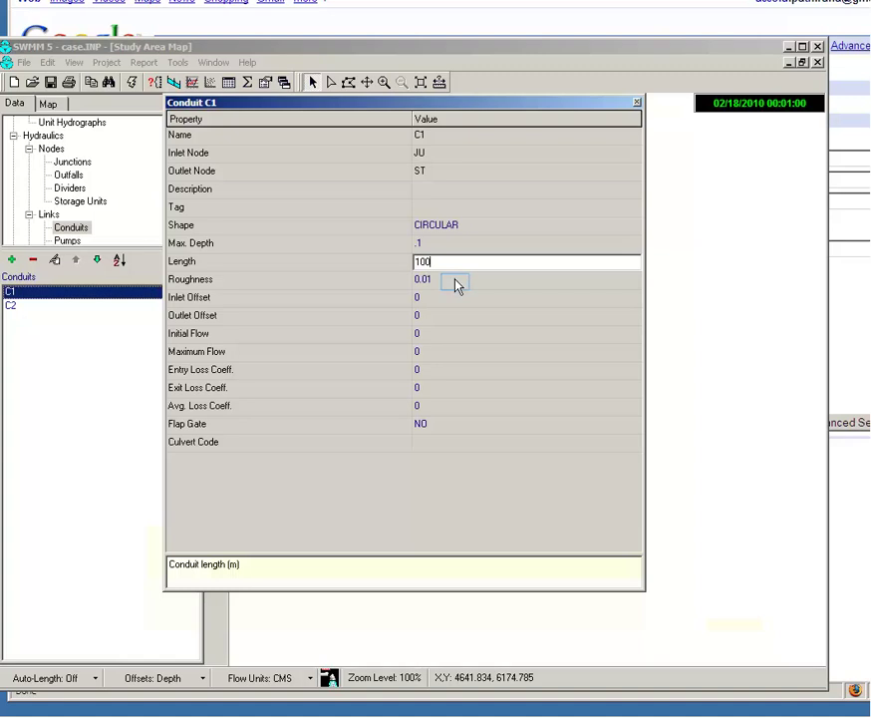
{"action": "left_click", "coordinate": [456, 282]}
{"action": "left_click", "coordinate": [456, 282]}
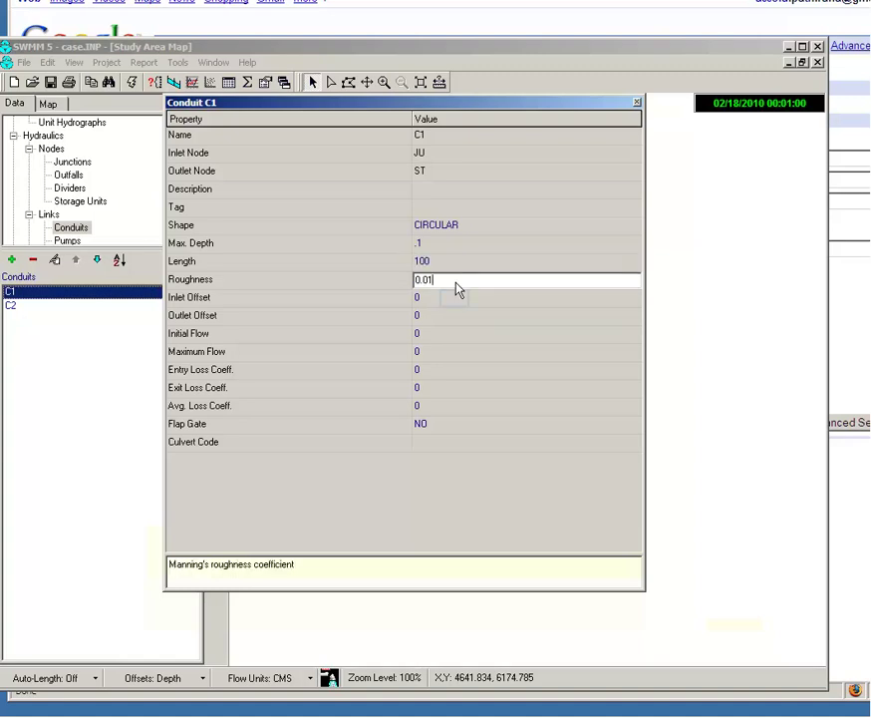
{"action": "type", "text": "5"}
{"action": "left_click", "coordinate": [455, 299]}
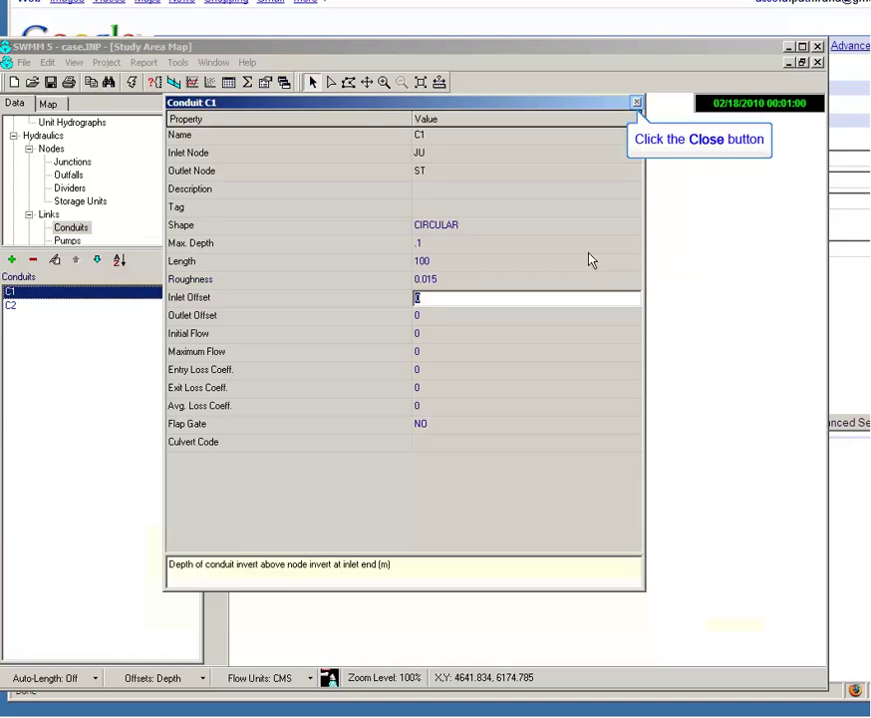
{"action": "left_click", "coordinate": [637, 102]}
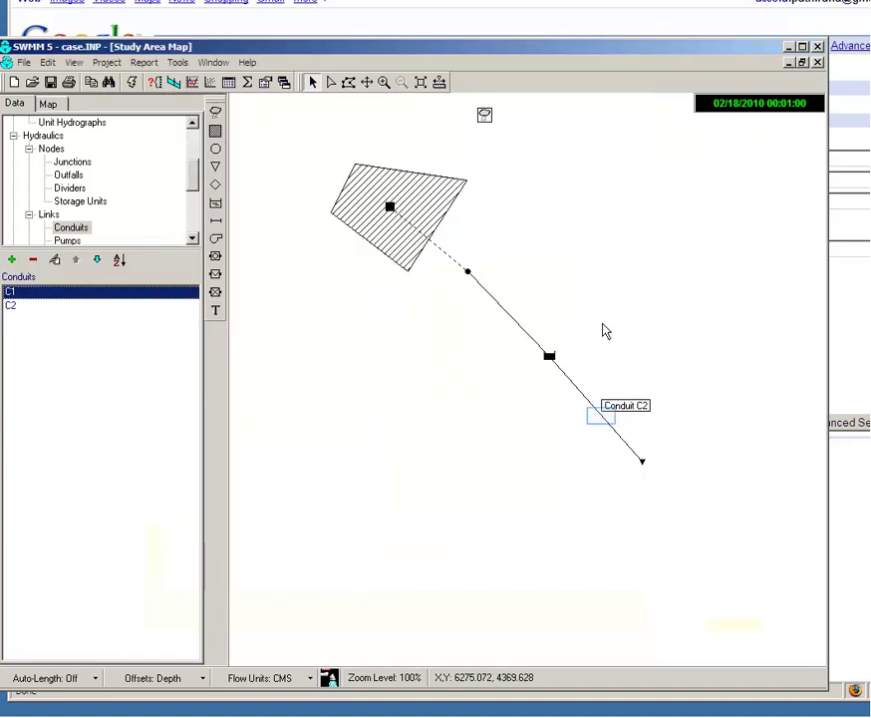
Set conduit C2's roughness to 0.015 and its length to 100 m
{"action": "double_click", "coordinate": [604, 423]}
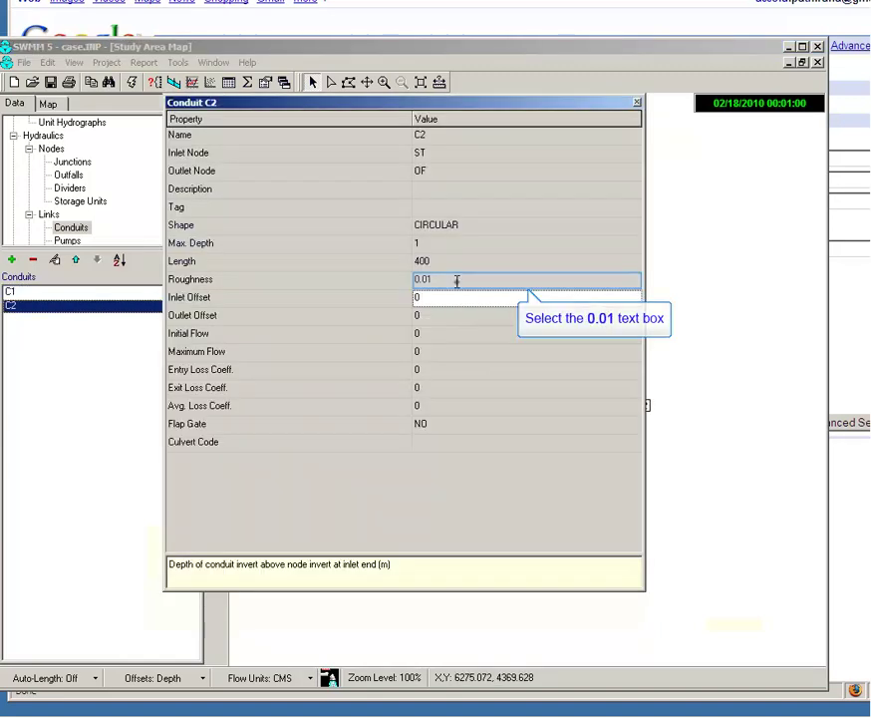
{"action": "left_click", "coordinate": [457, 280]}
{"action": "type", "text": "5"}
{"action": "left_click", "coordinate": [457, 265]}
{"action": "key", "text": "BackSpace"}
{"action": "key", "text": "BackSpace"}
{"action": "key", "text": "BackSpace"}
{"action": "type", "text": "100"}
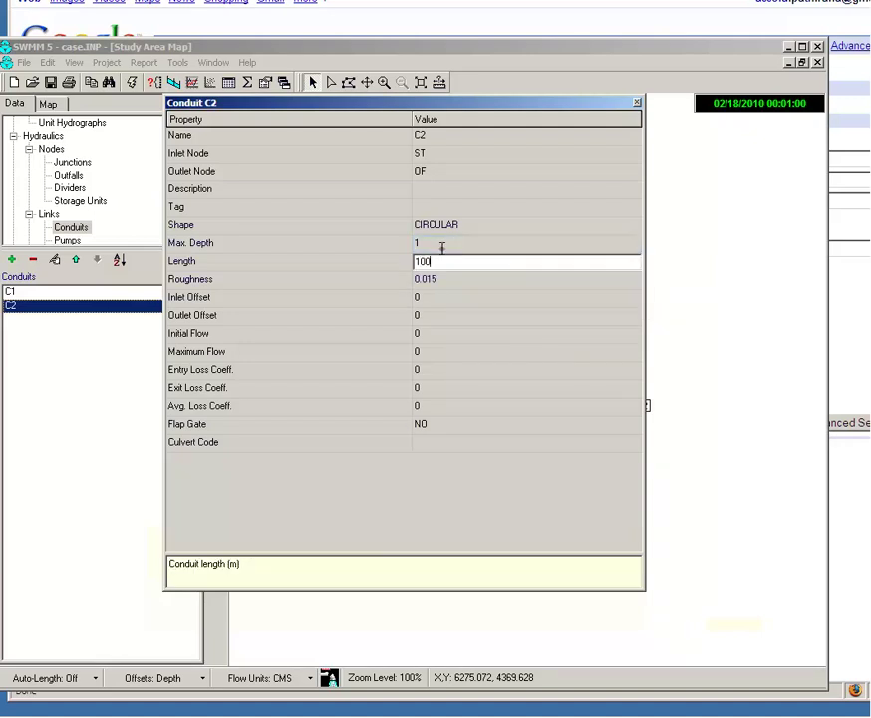
Set the maximum depth of conduit C2 to .1 m and close its properties
{"action": "left_click", "coordinate": [441, 248]}
{"action": "key", "text": "BackSpace"}
{"action": "type", "text": ".1"}
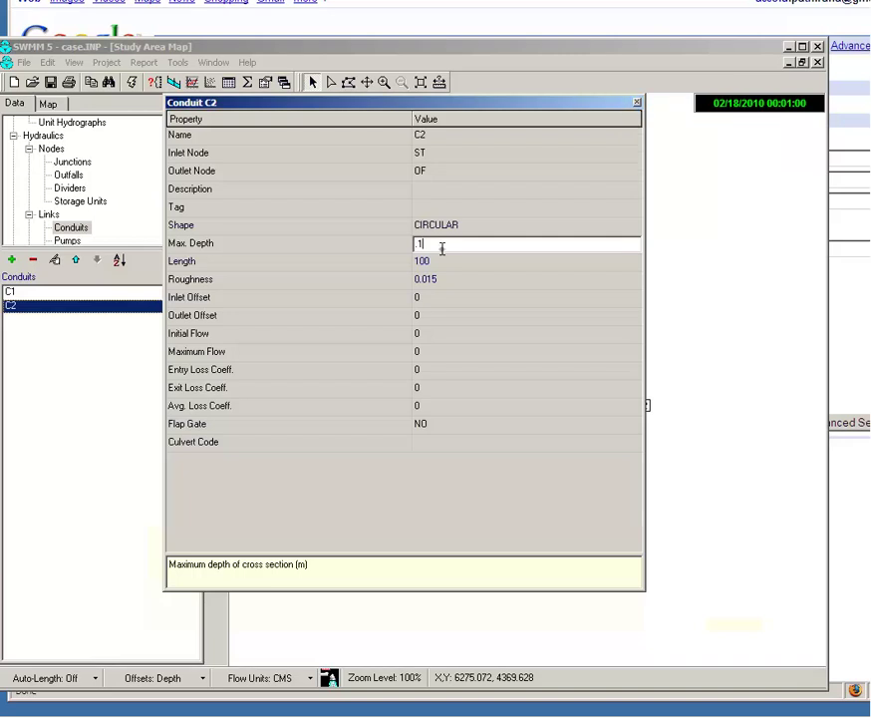
{"action": "key", "text": "Escape"}
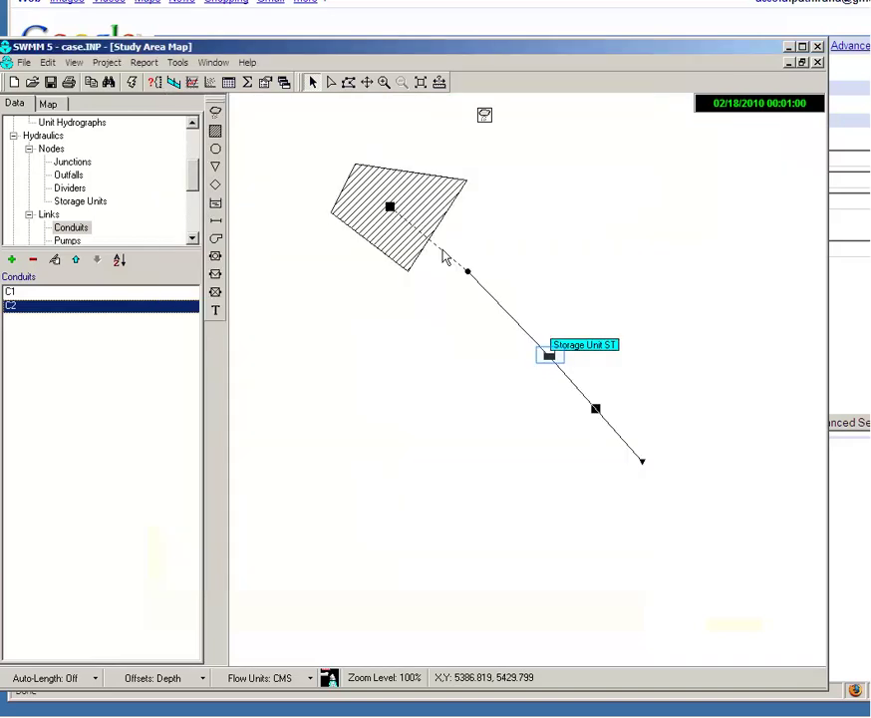
For storage unit ST, set the functional storage curve's coefficient to 10 and the maximum depth to 1 m
{"action": "double_click", "coordinate": [551, 357]}
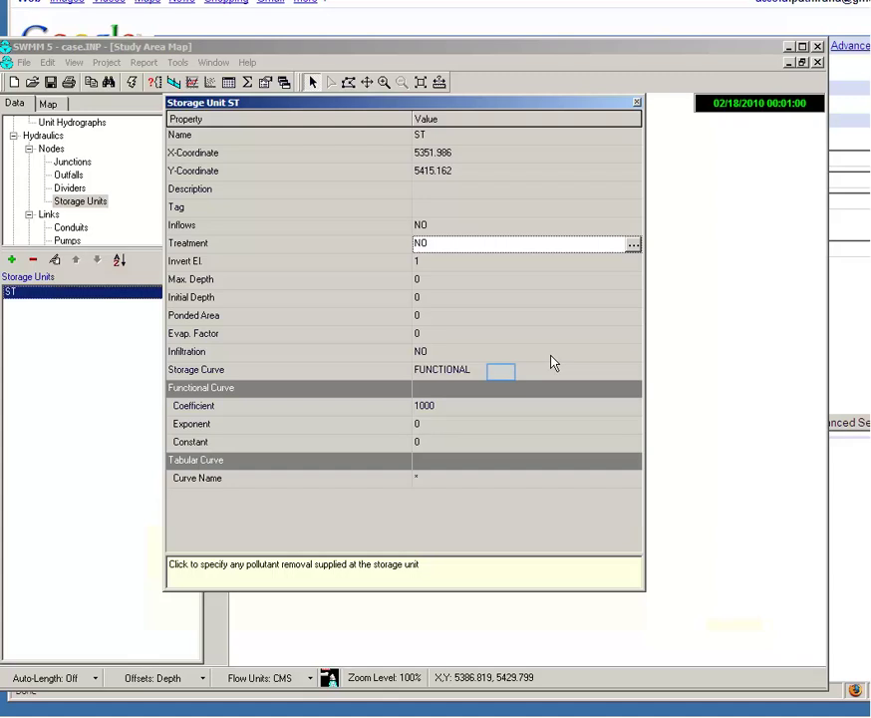
{"action": "left_click", "coordinate": [502, 377]}
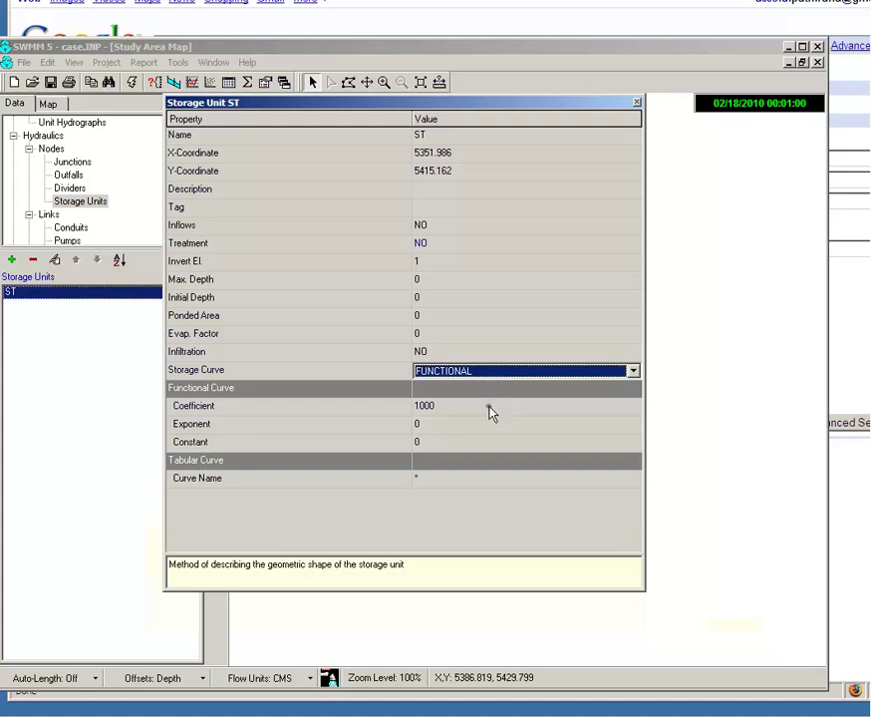
{"action": "left_click", "coordinate": [489, 406]}
{"action": "type", "text": "10"}
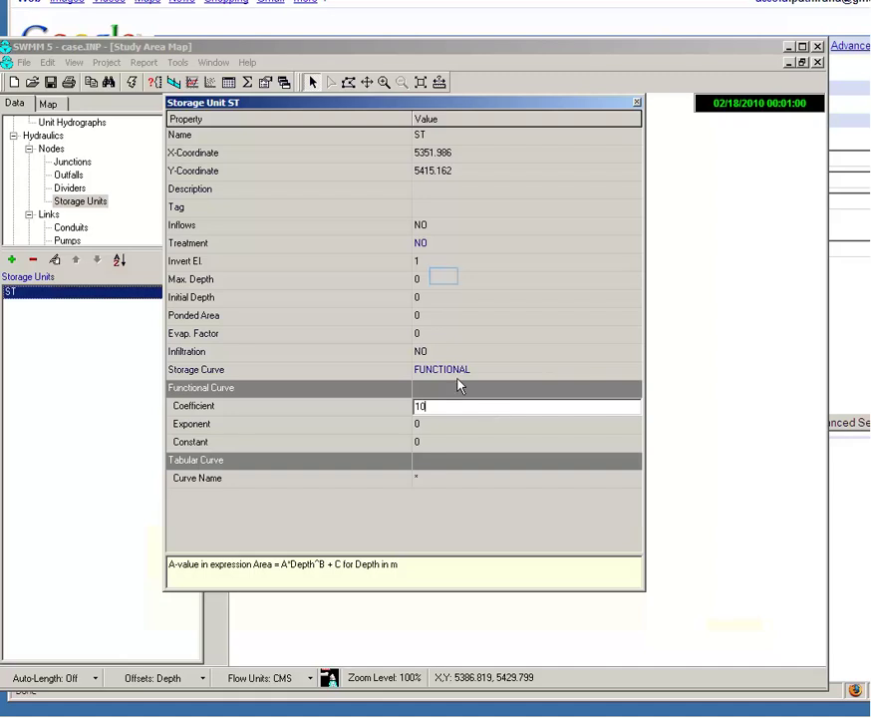
{"action": "left_click", "coordinate": [445, 281]}
{"action": "type", "text": "1"}
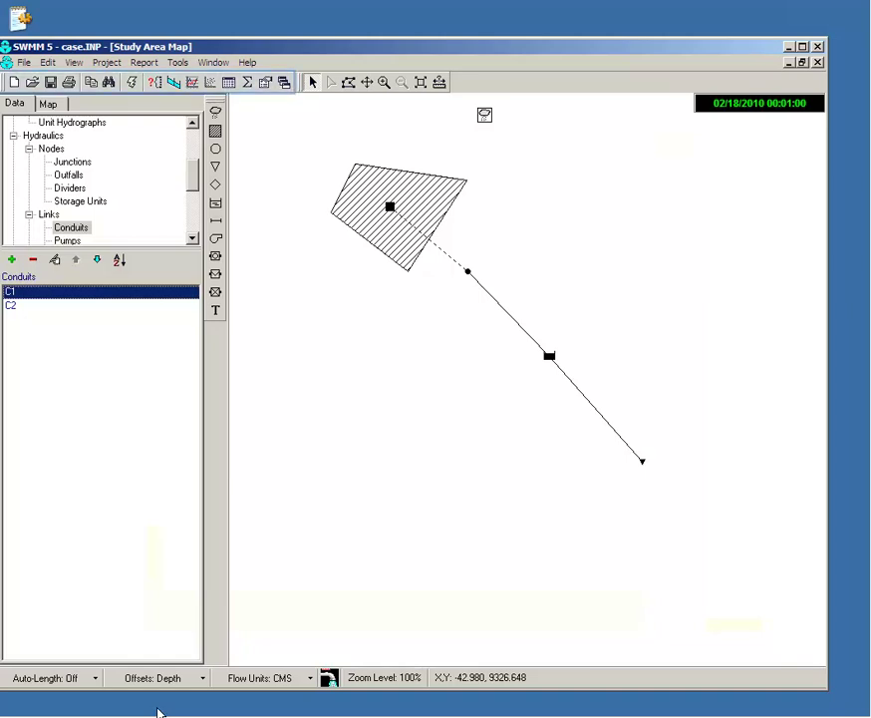
Run the simulation and open its status report
{"action": "left_click", "coordinate": [133, 83]}
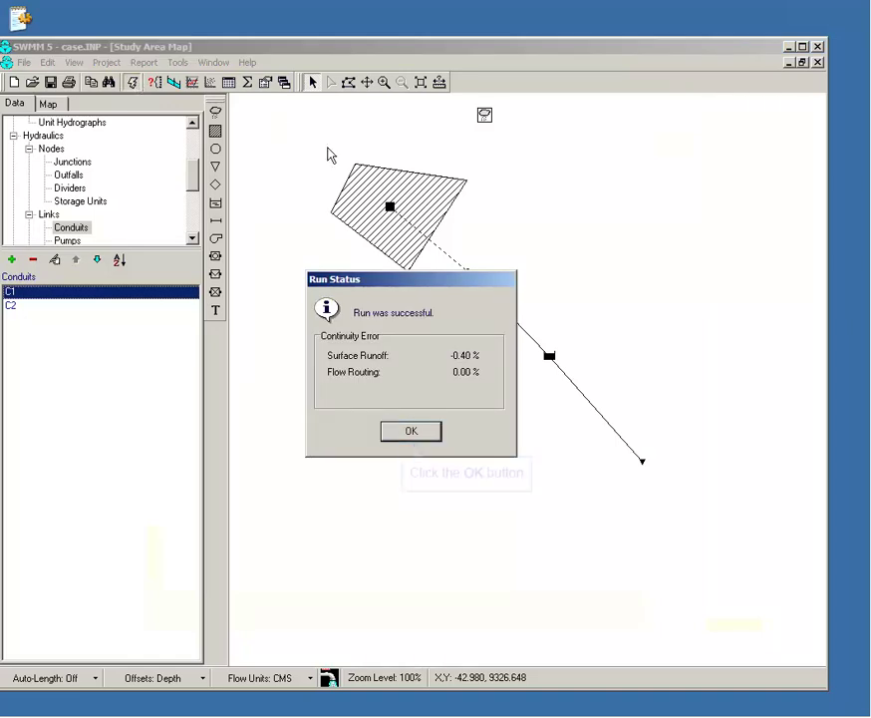
{"action": "left_click", "coordinate": [414, 437]}
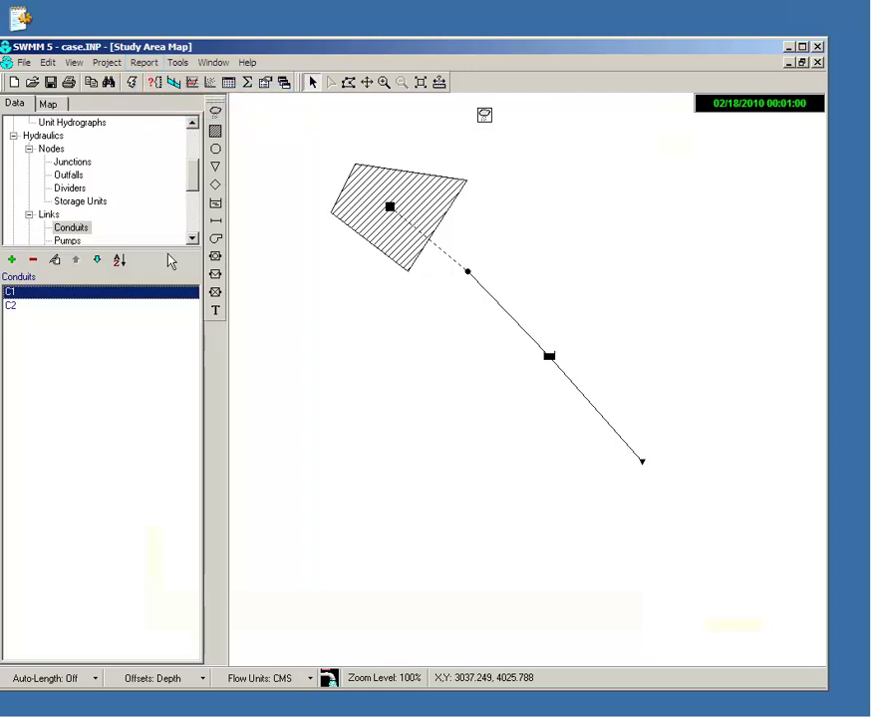
{"action": "left_click", "coordinate": [144, 62]}
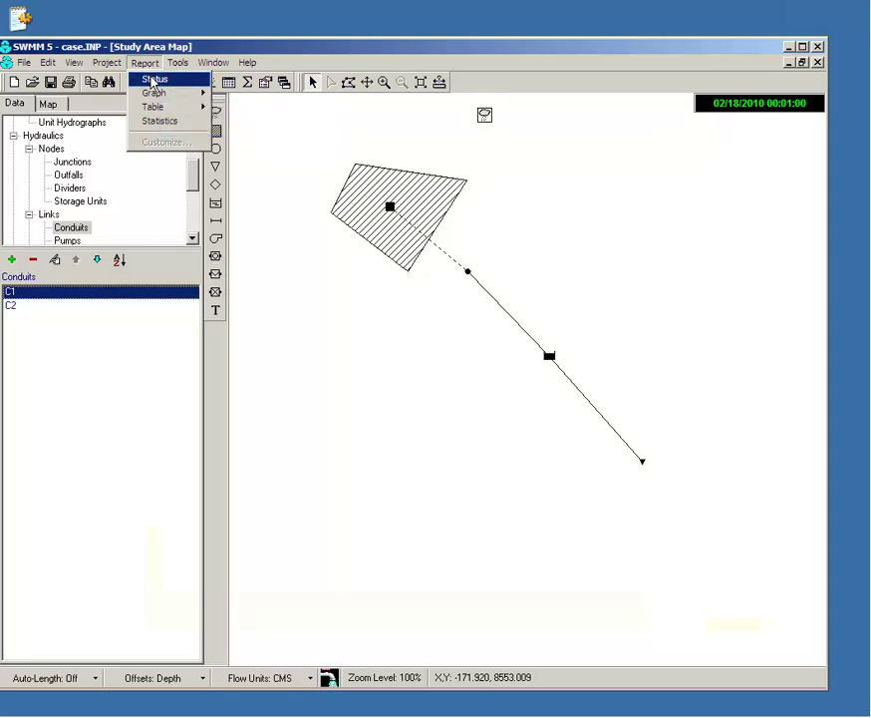
{"action": "left_click", "coordinate": [153, 82]}
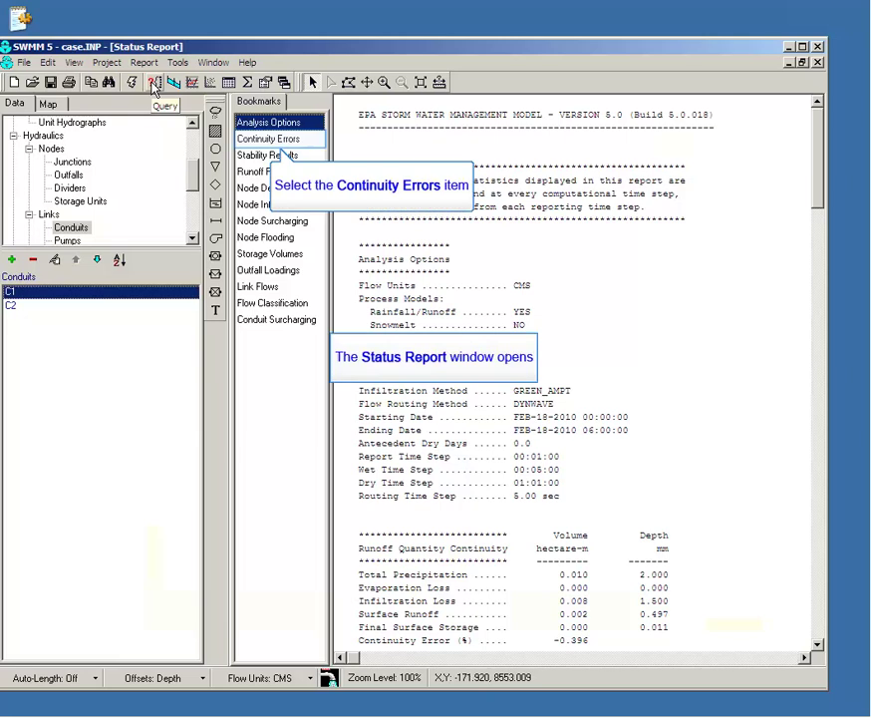
Examine the continuity errors and the node flooding summary in the status report, and close the report
{"action": "left_click", "coordinate": [277, 140]}
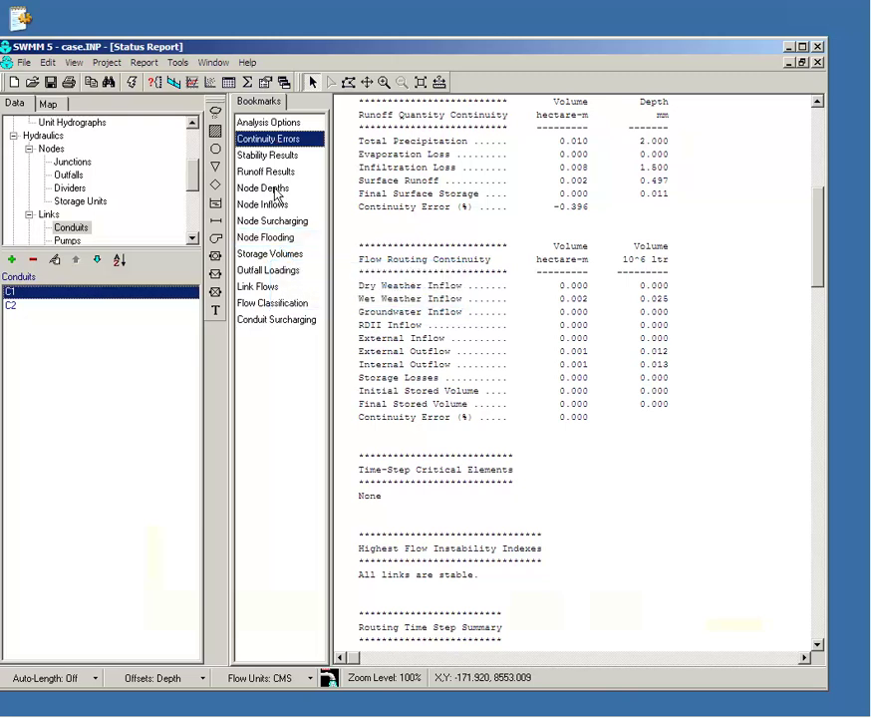
{"action": "left_click", "coordinate": [277, 245]}
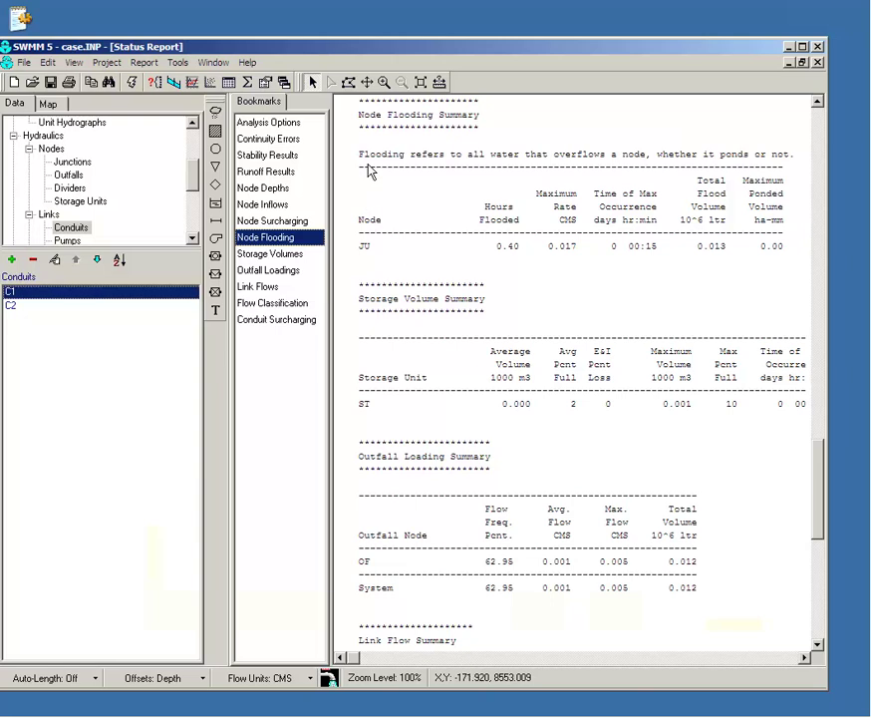
{"action": "left_click_drag", "start_coordinate": [367, 167], "coordinate": [722, 257]}
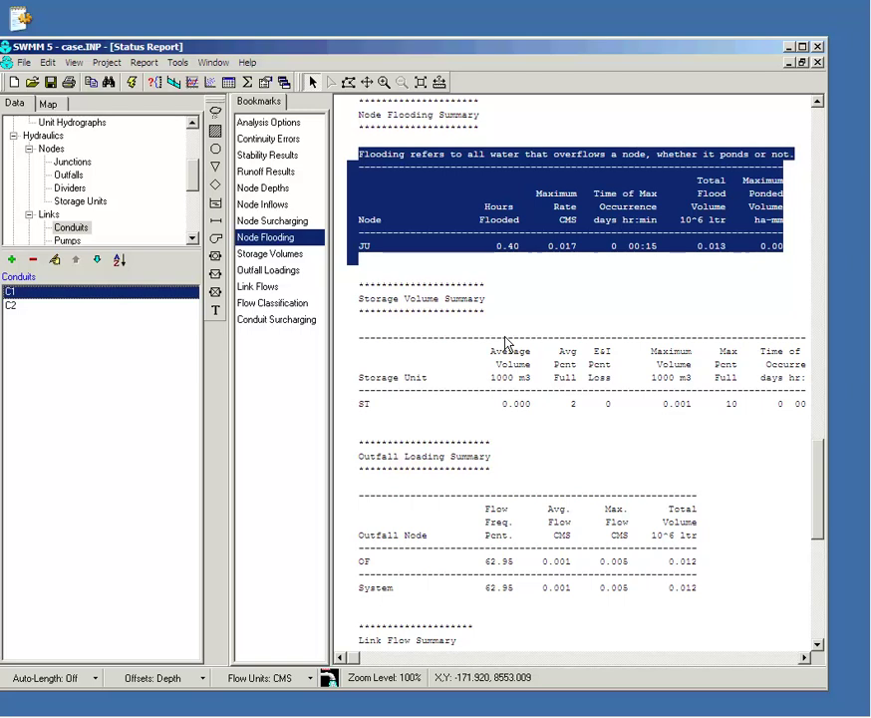
{"action": "left_click", "coordinate": [749, 288]}
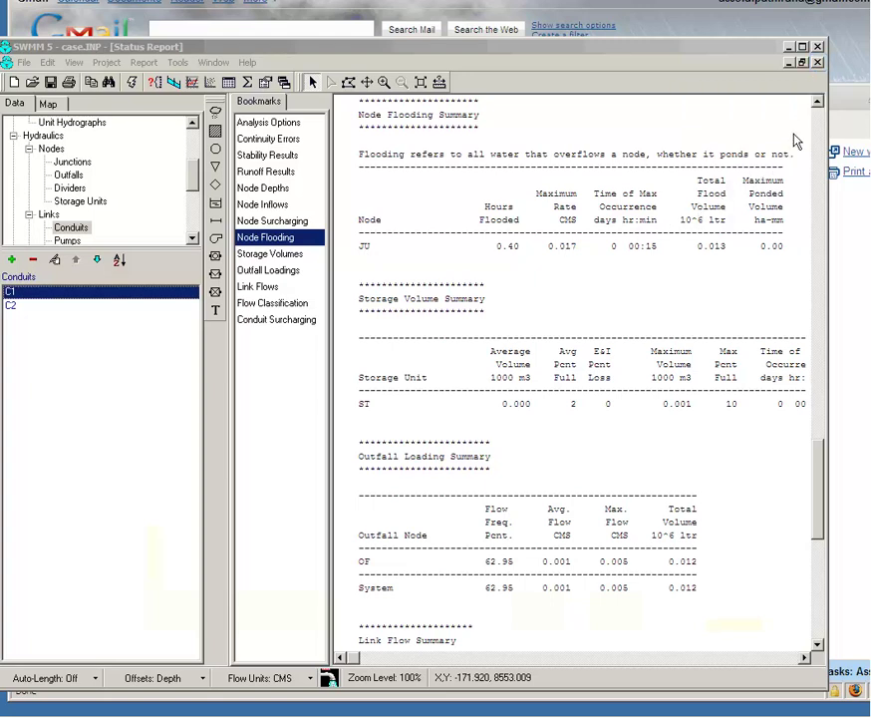
{"action": "left_click", "coordinate": [817, 62]}
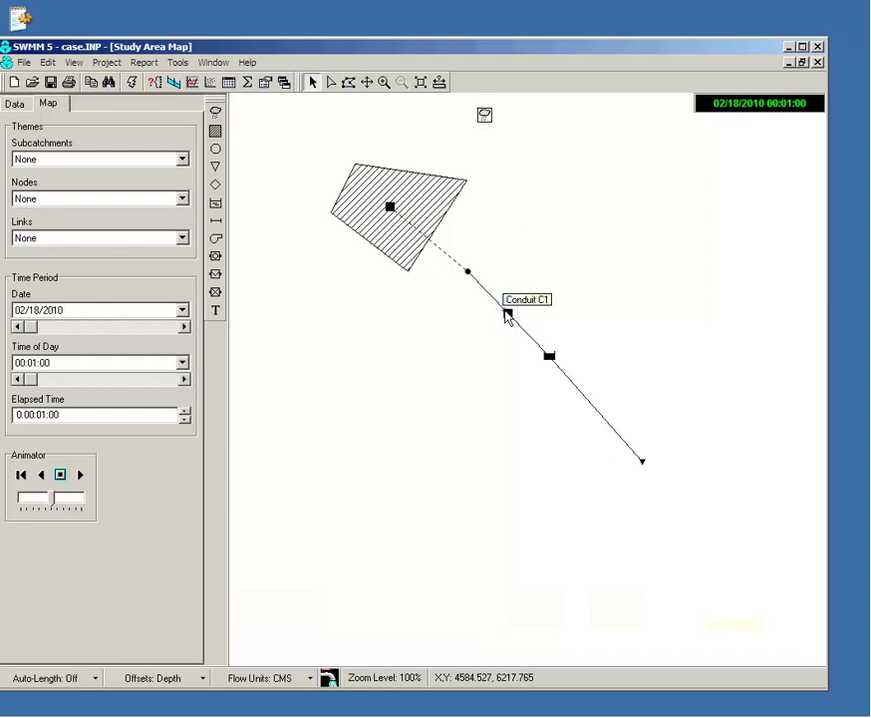
Set the maximum depth of conduit C1 to .2 m and close its properties
{"action": "double_click", "coordinate": [506, 315]}
{"action": "double_click", "coordinate": [451, 249]}
{"action": "type", "text": ".2"}
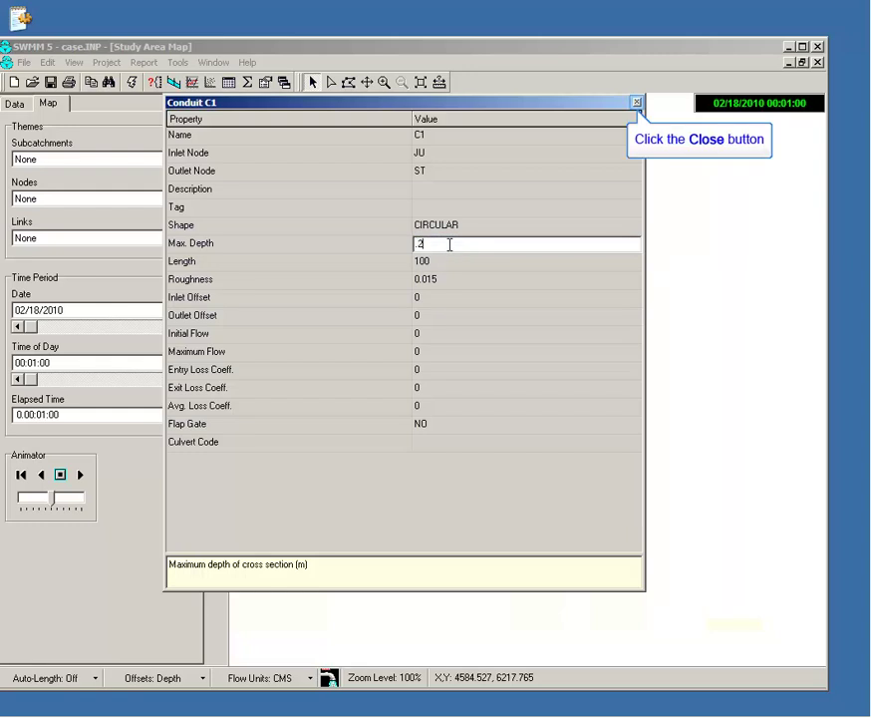
{"action": "left_click", "coordinate": [637, 102]}
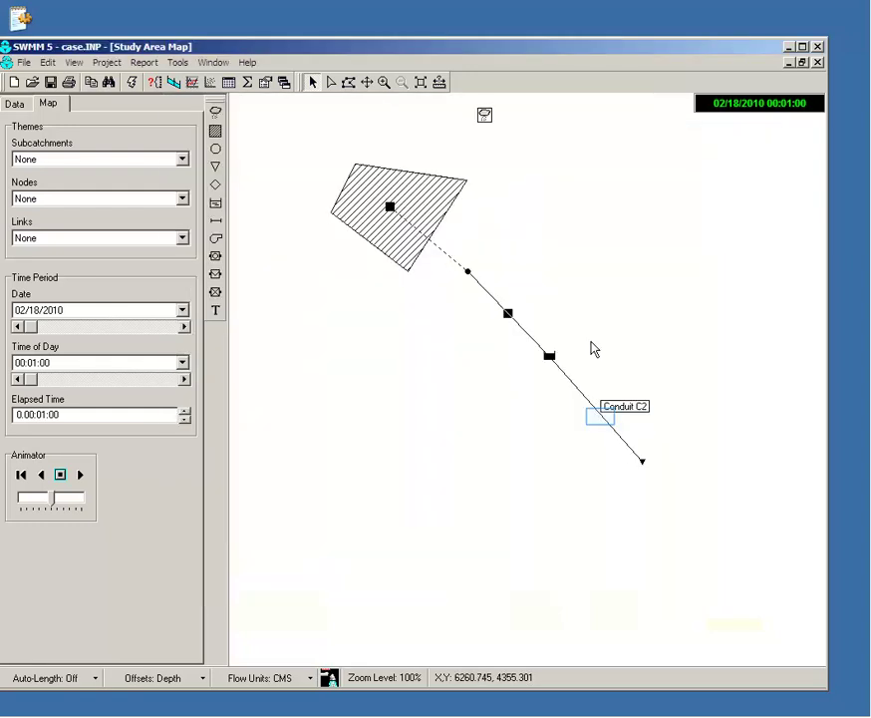
Set the maximum depth of conduit C2 to .2 m and close its properties
{"action": "double_click", "coordinate": [602, 422]}
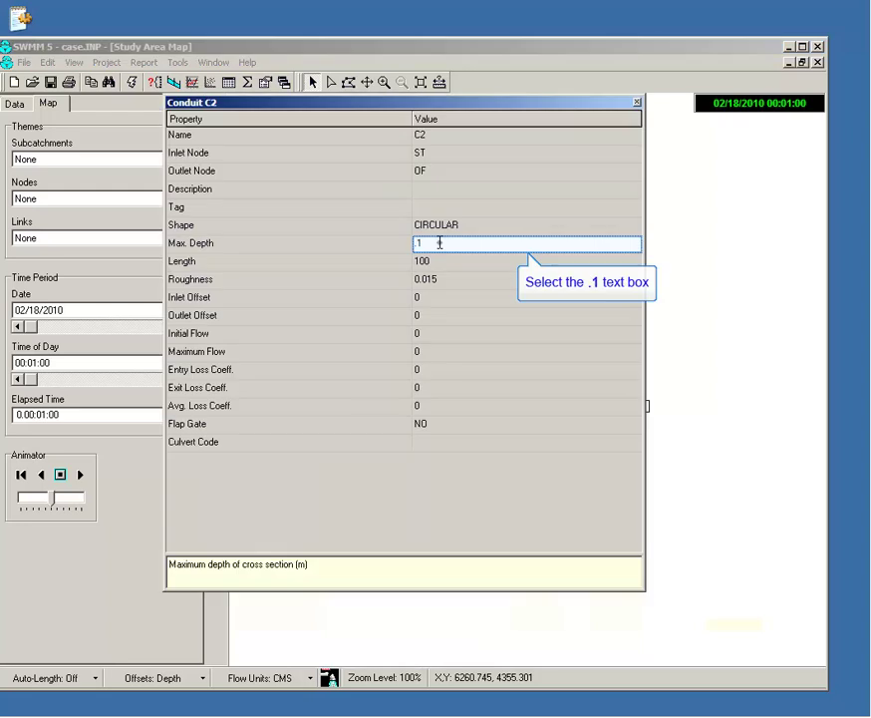
{"action": "double_click", "coordinate": [439, 242]}
{"action": "type", "text": ".2"}
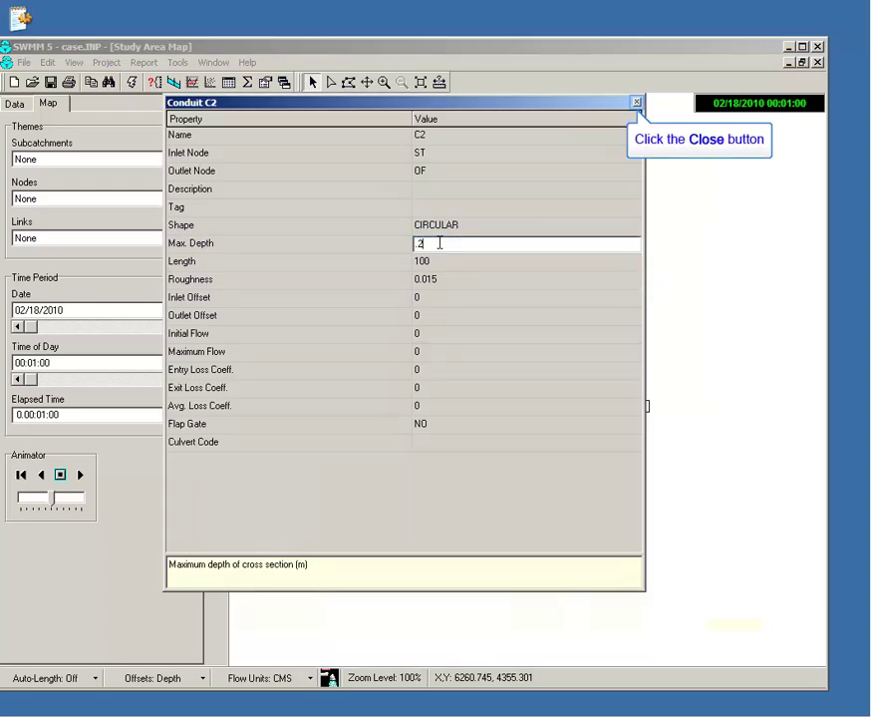
{"action": "left_click", "coordinate": [637, 102]}
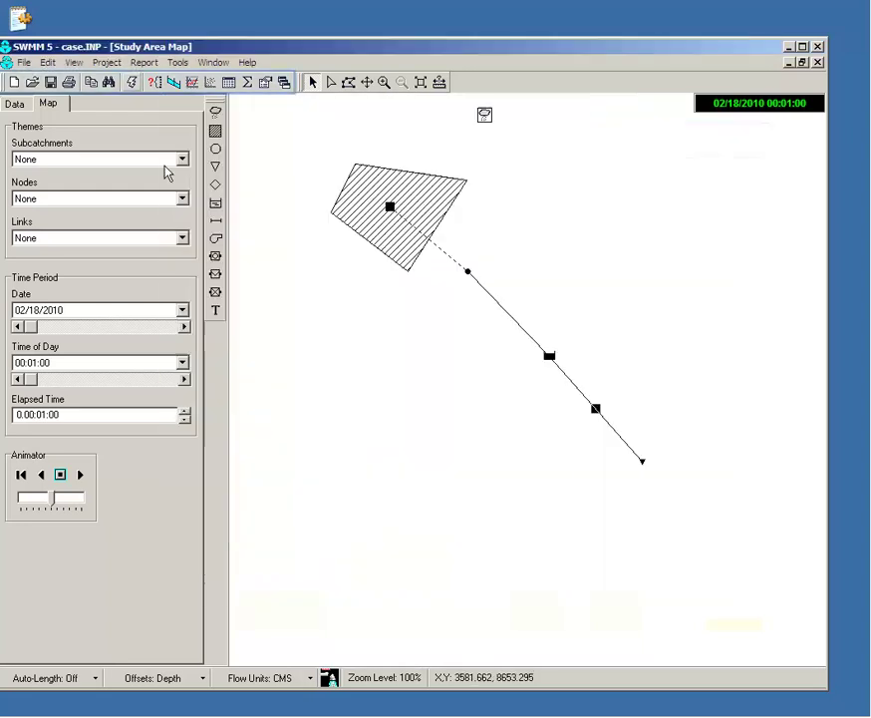
Rerun the simulation and check the node flooding summary in the status report
{"action": "left_click", "coordinate": [134, 84]}
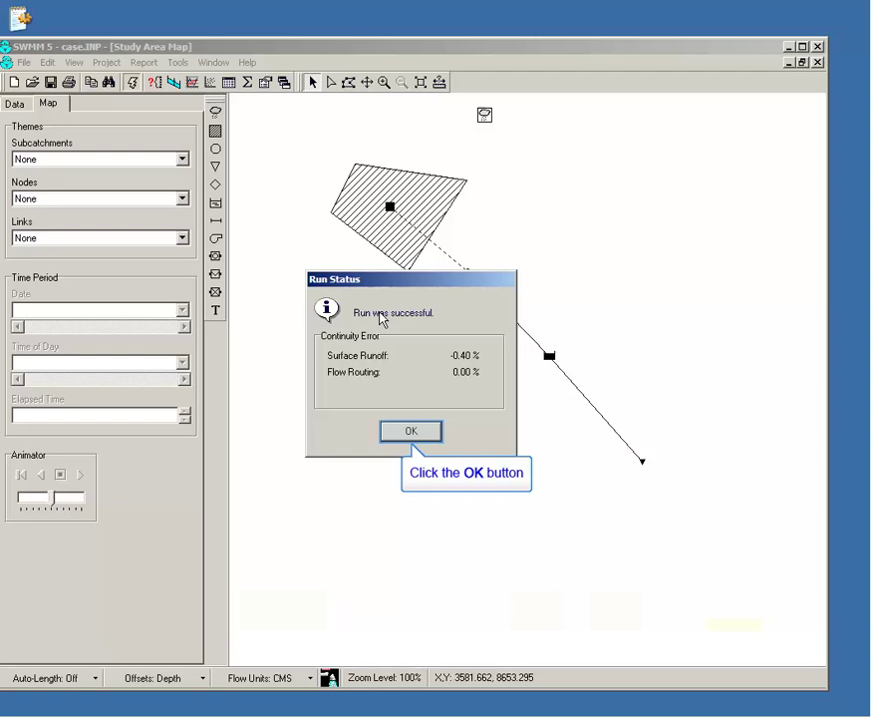
{"action": "left_click", "coordinate": [392, 435]}
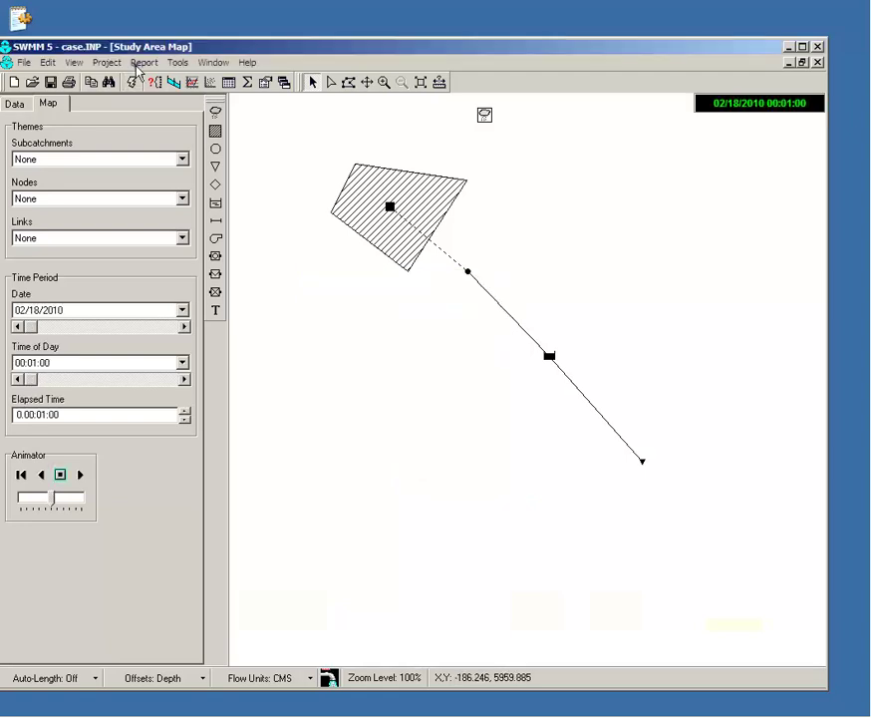
{"action": "left_click", "coordinate": [143, 61]}
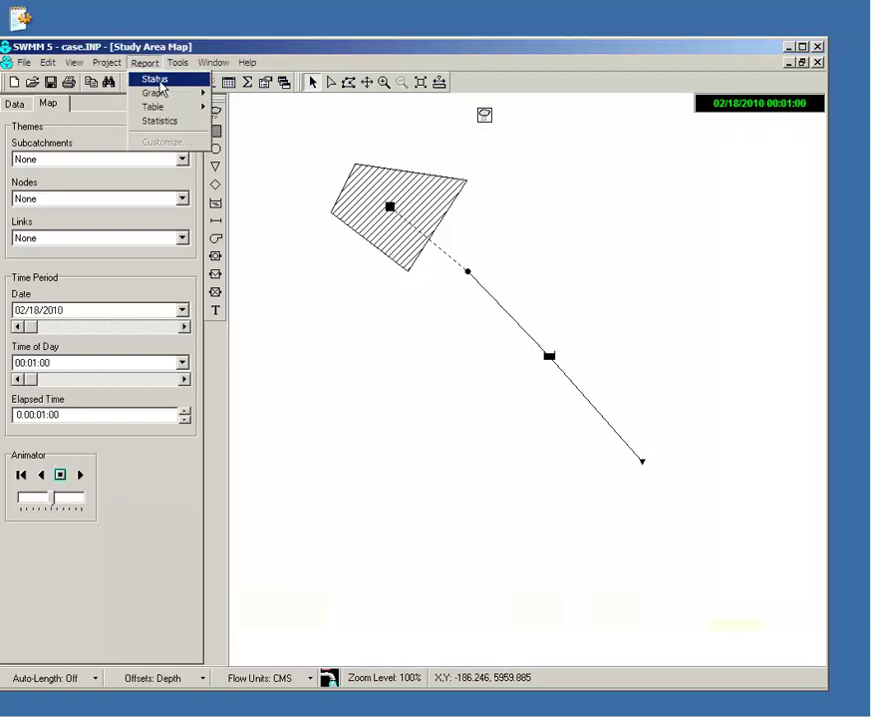
{"action": "left_click", "coordinate": [159, 82]}
{"action": "left_click", "coordinate": [285, 239]}
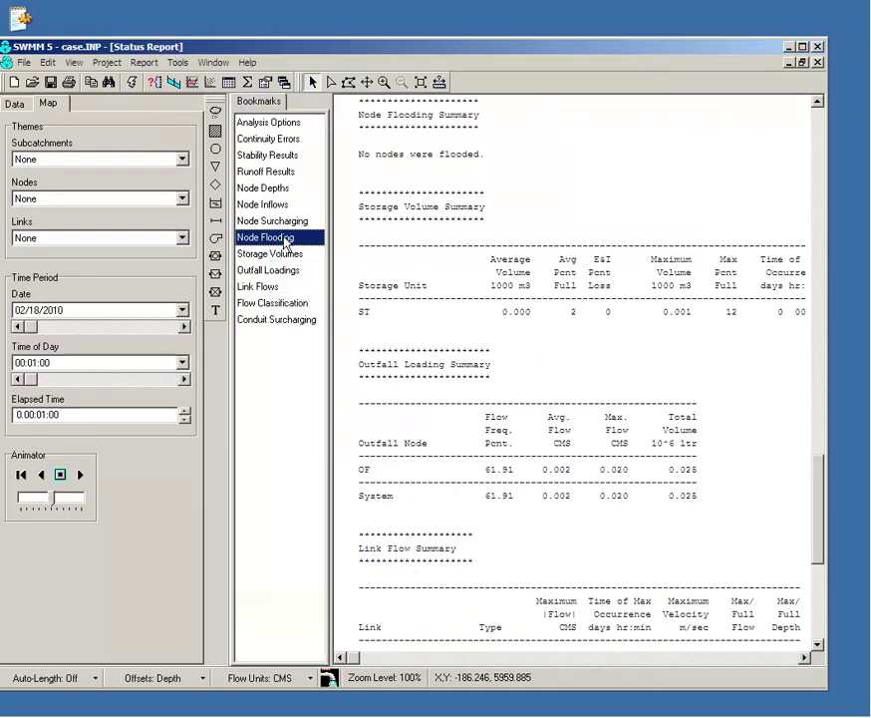
{"action": "left_click_drag", "start_coordinate": [349, 112], "coordinate": [511, 164]}
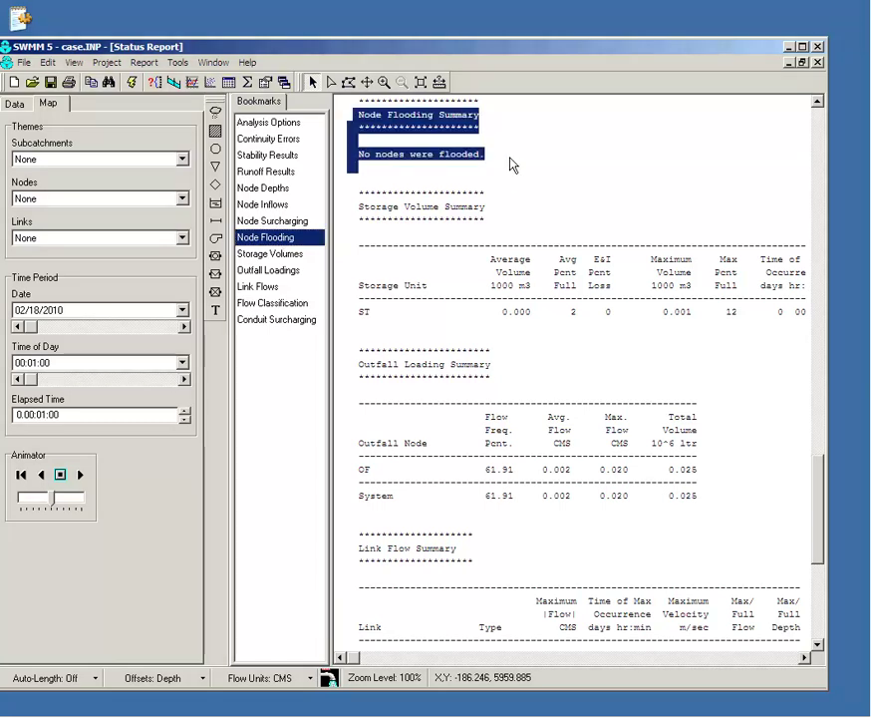
{"action": "left_click", "coordinate": [817, 62]}
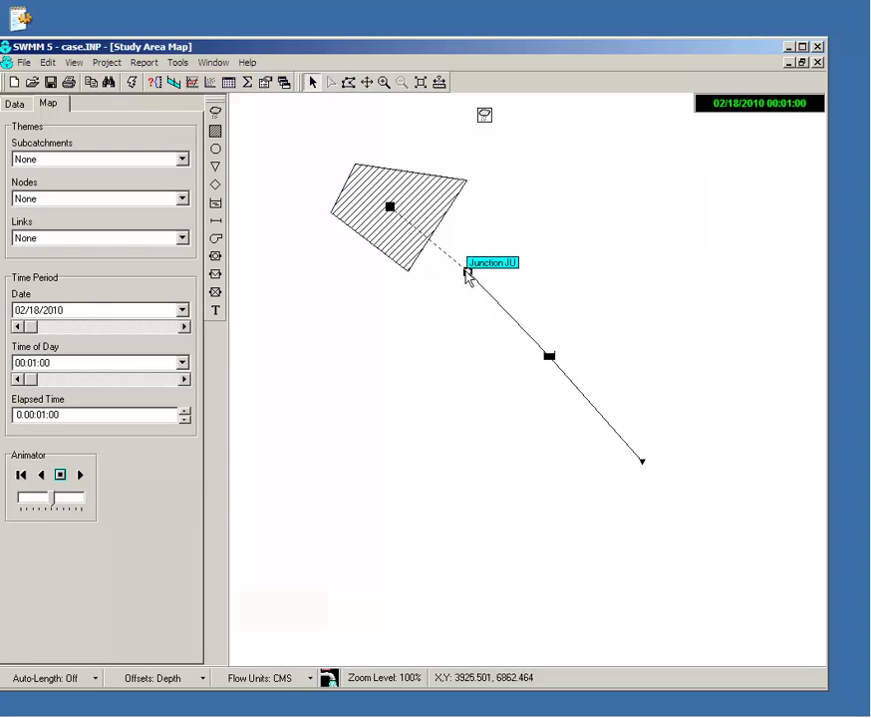
Create a water elevation profile plot from start node JU to end node OF along the path found through C1 and C2
{"action": "left_click", "coordinate": [468, 273]}
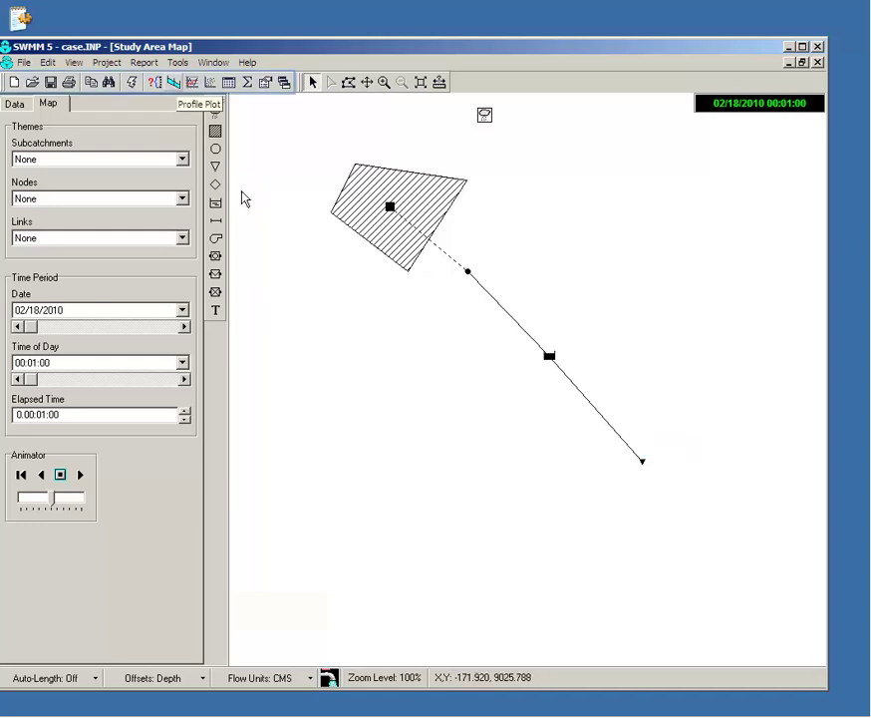
{"action": "left_click", "coordinate": [176, 82]}
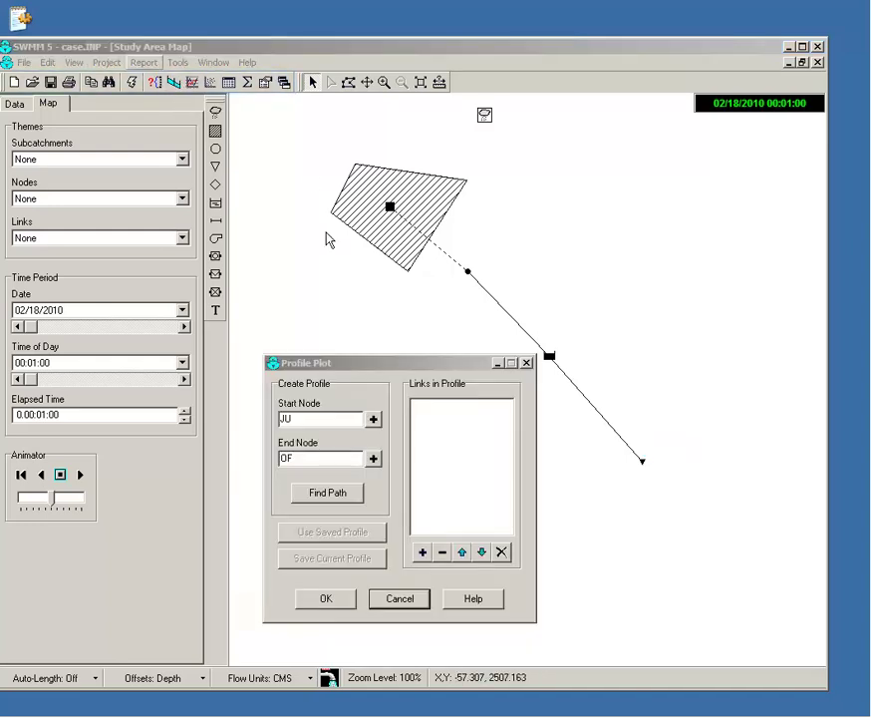
{"action": "left_click_drag", "start_coordinate": [338, 351], "coordinate": [309, 356]}
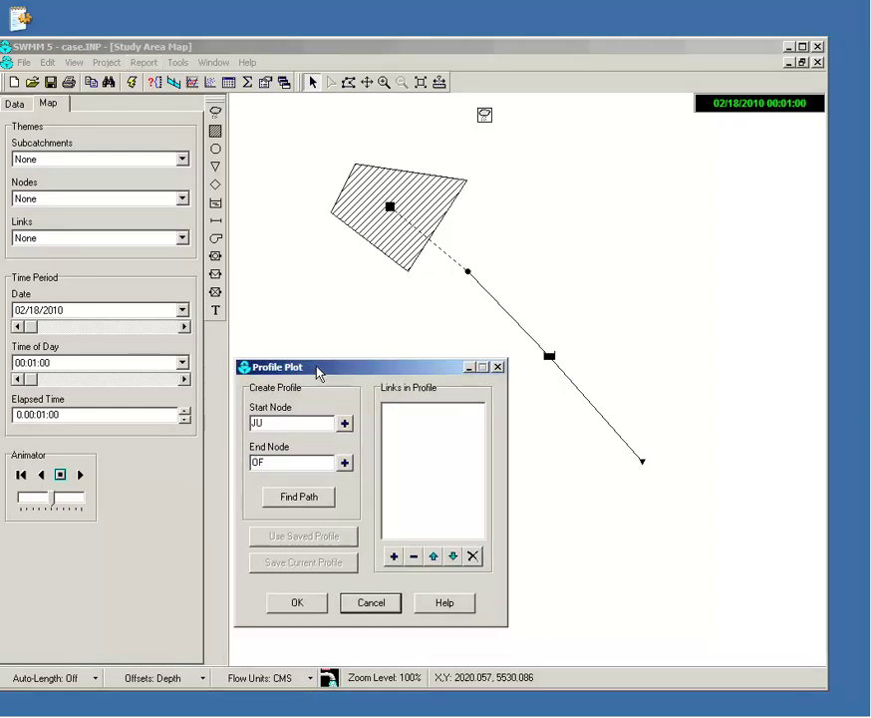
{"action": "left_click", "coordinate": [468, 272]}
{"action": "left_click", "coordinate": [344, 424]}
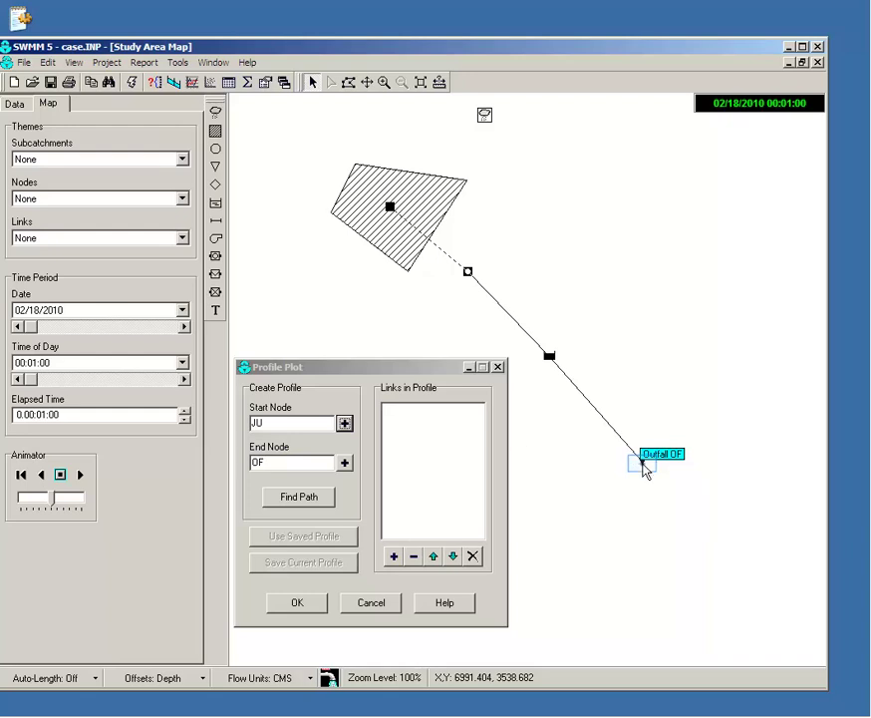
{"action": "left_click", "coordinate": [344, 463]}
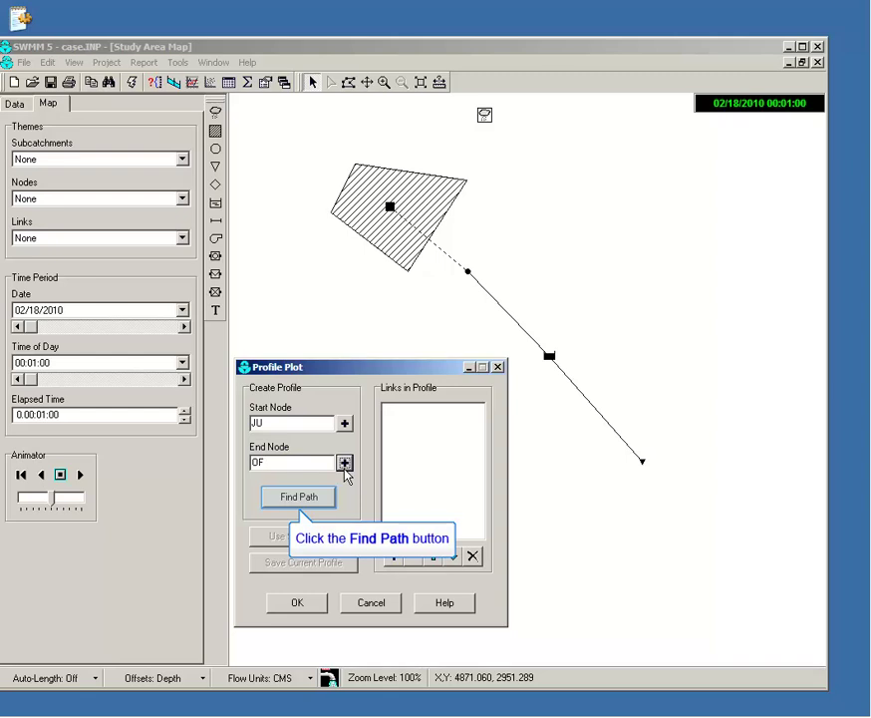
{"action": "left_click", "coordinate": [294, 501]}
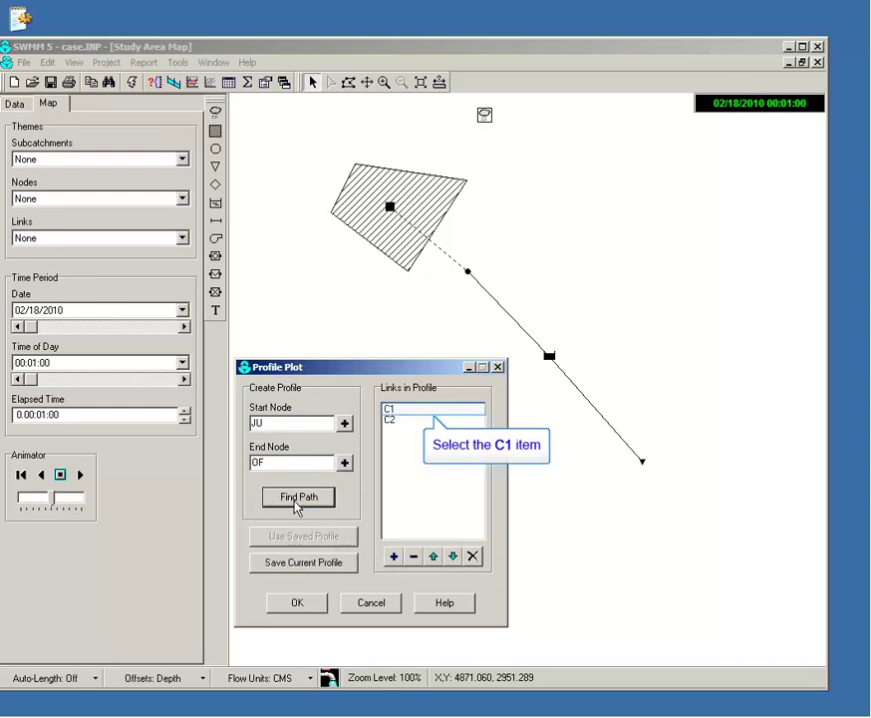
{"action": "left_click", "coordinate": [390, 419]}
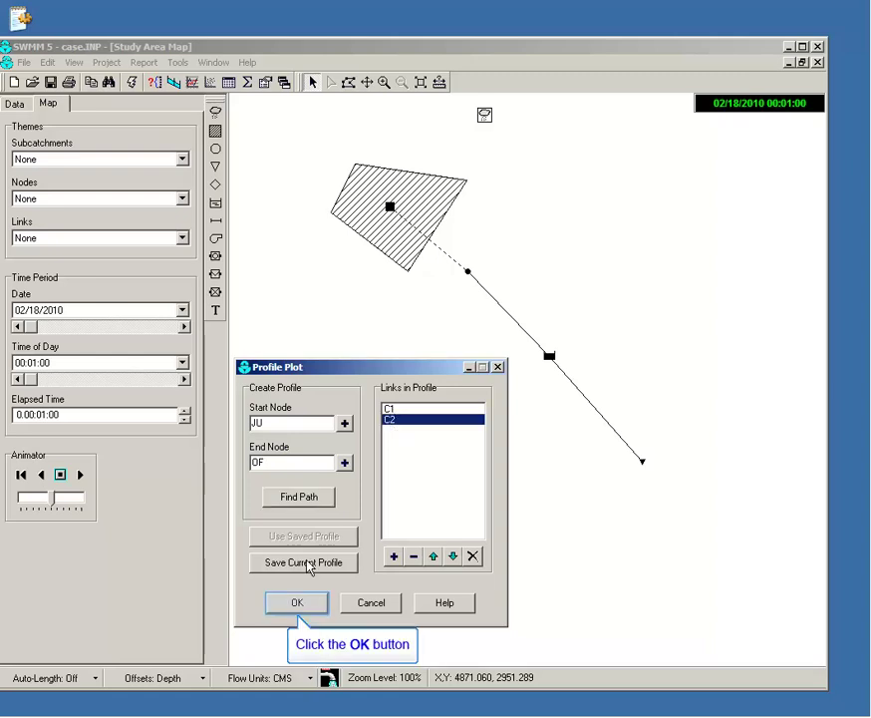
{"action": "left_click", "coordinate": [306, 609]}
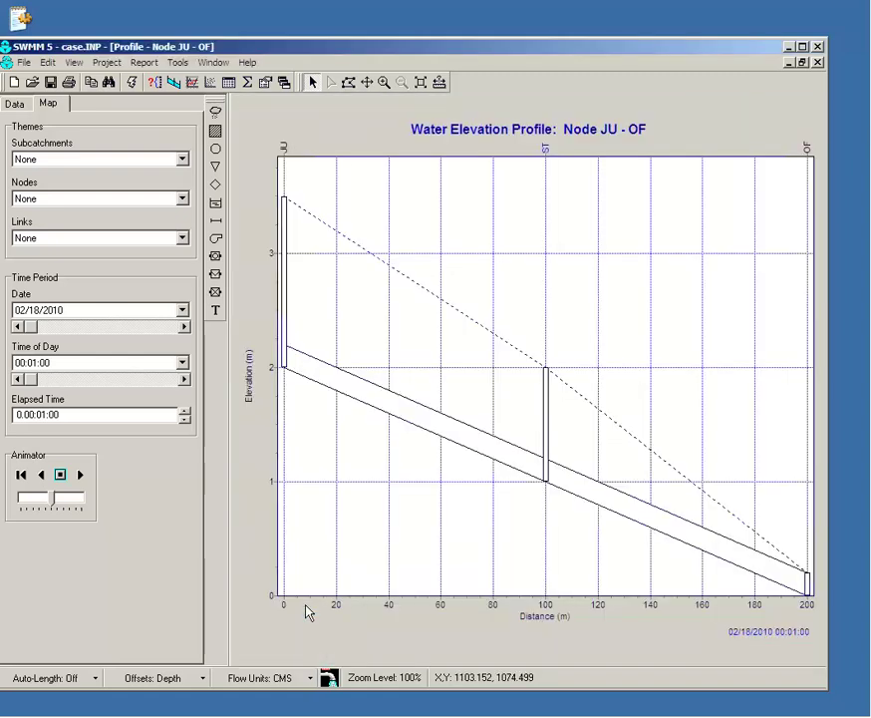
Animate the water elevation profile in a floating window, replay it from the start of the simulation, and close the plot
{"action": "left_click", "coordinate": [802, 62]}
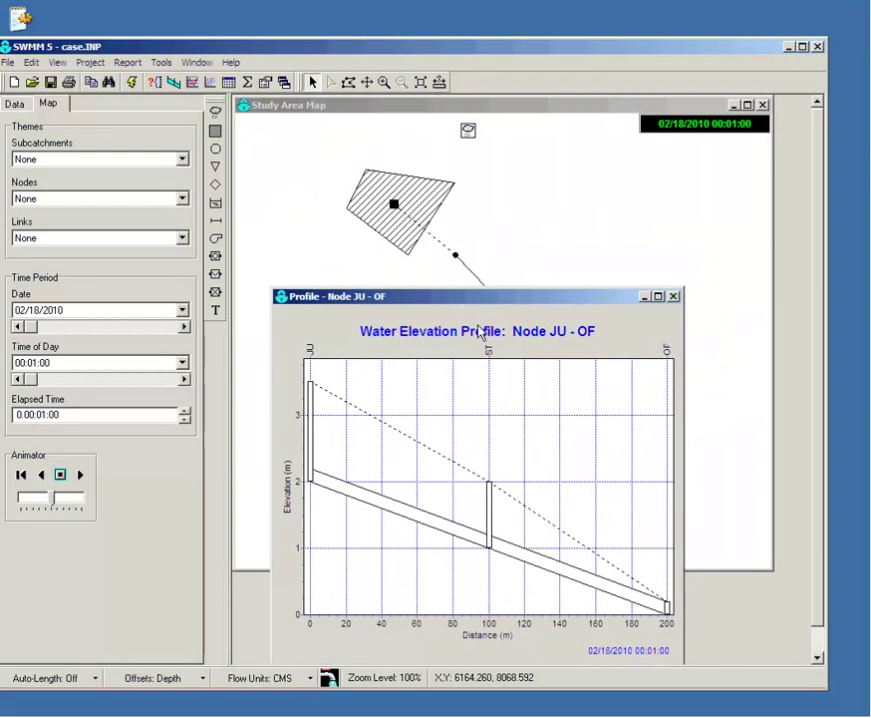
{"action": "left_click_drag", "start_coordinate": [399, 296], "coordinate": [470, 213]}
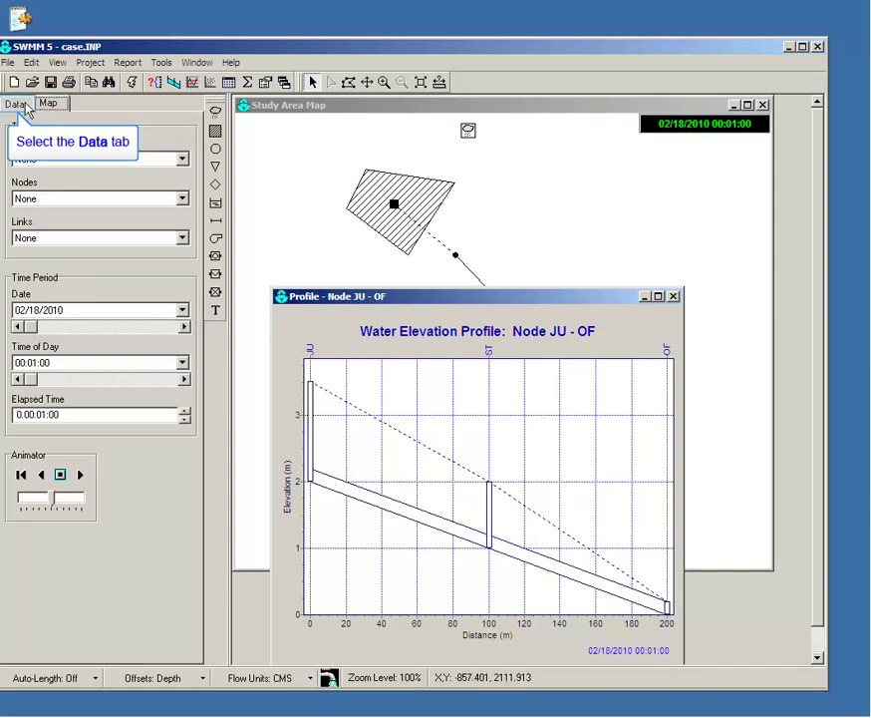
{"action": "left_click", "coordinate": [22, 110]}
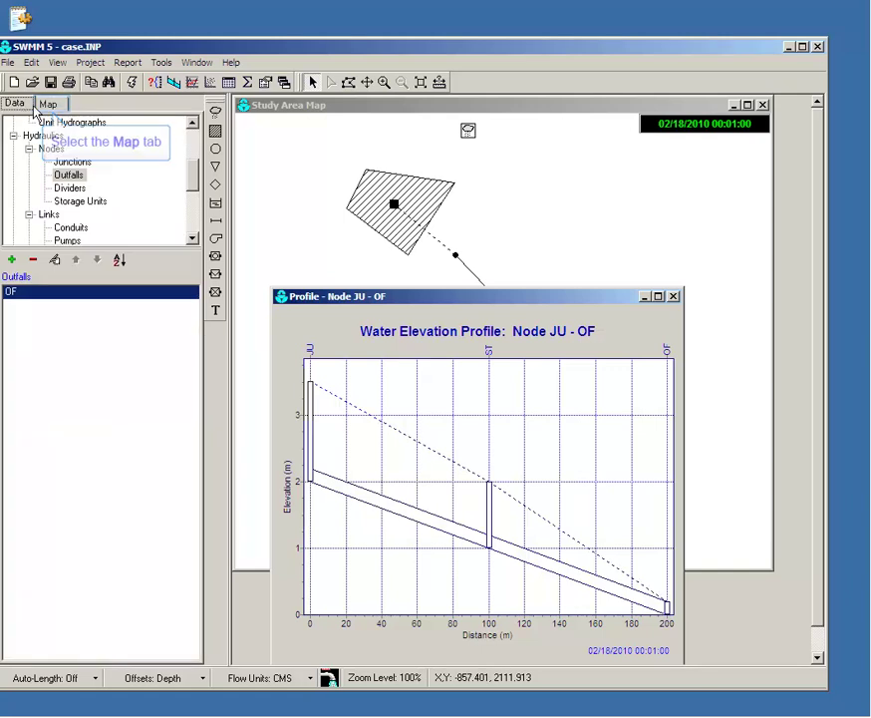
{"action": "left_click", "coordinate": [49, 105]}
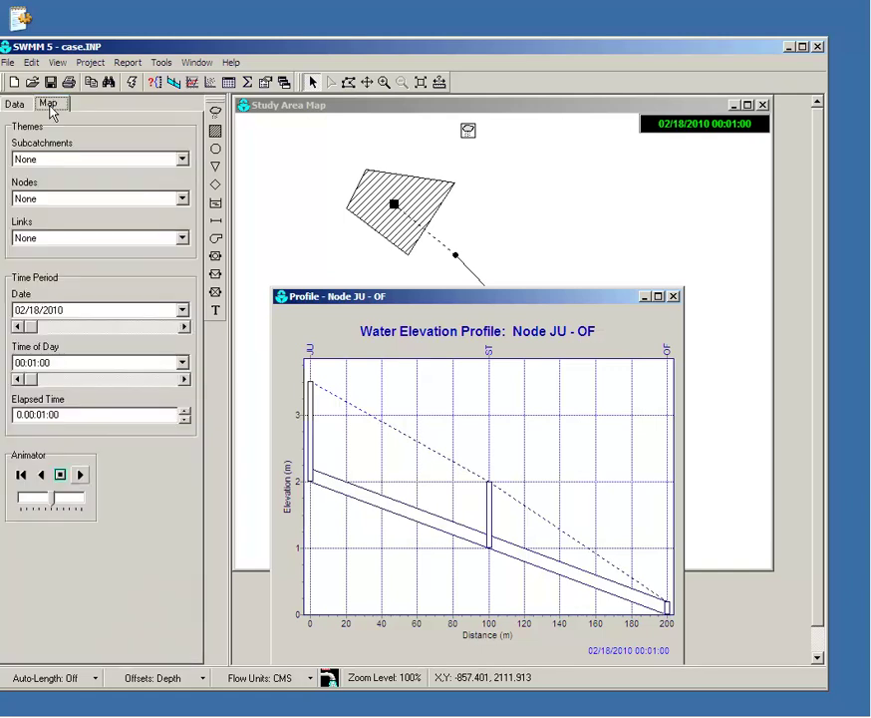
{"action": "left_click", "coordinate": [82, 483]}
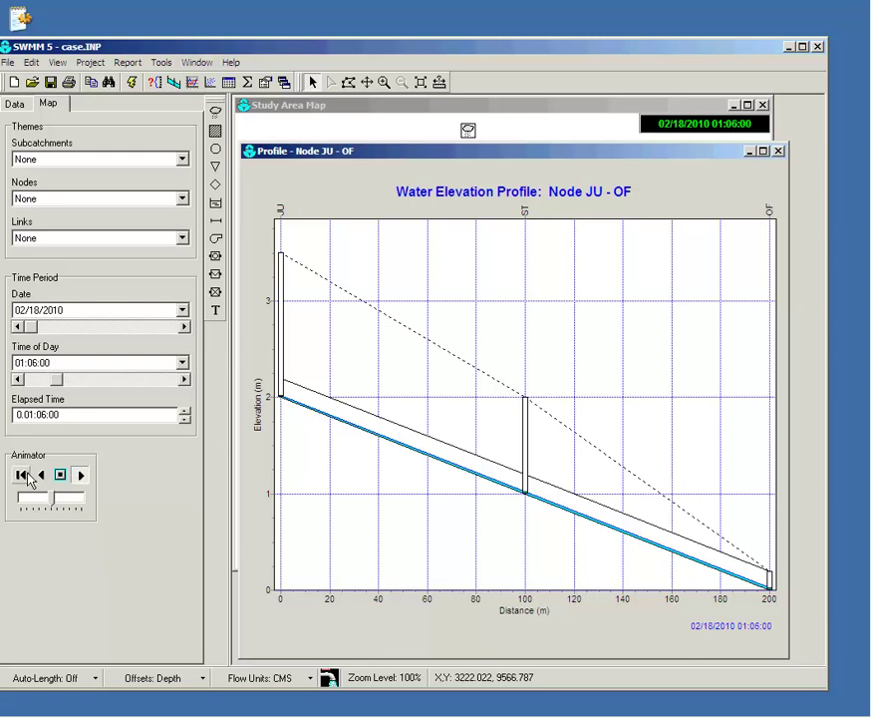
{"action": "left_click", "coordinate": [24, 475]}
{"action": "left_click", "coordinate": [81, 475]}
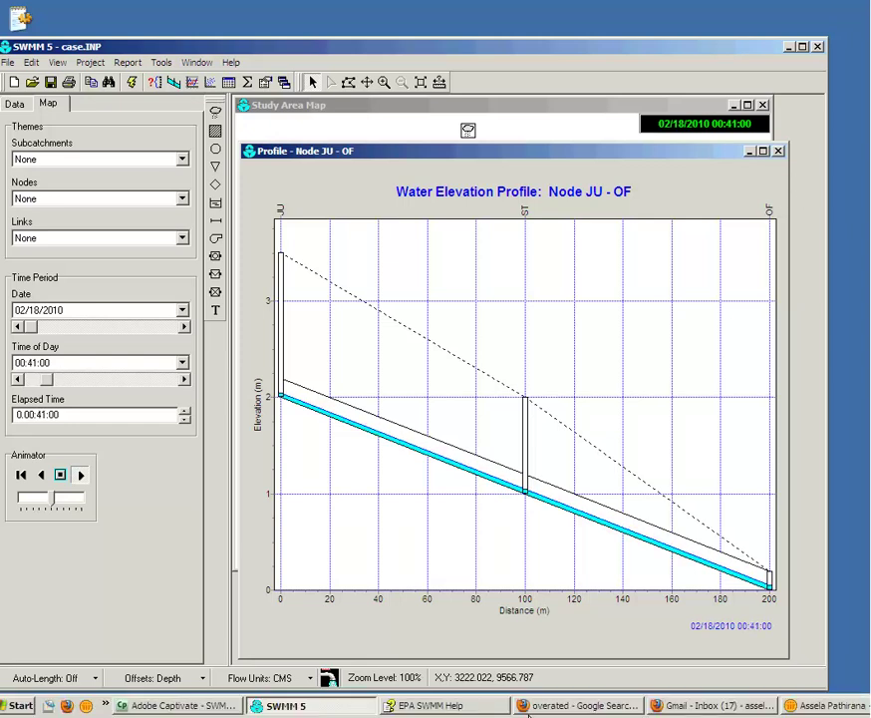
{"action": "left_click", "coordinate": [221, 708]}
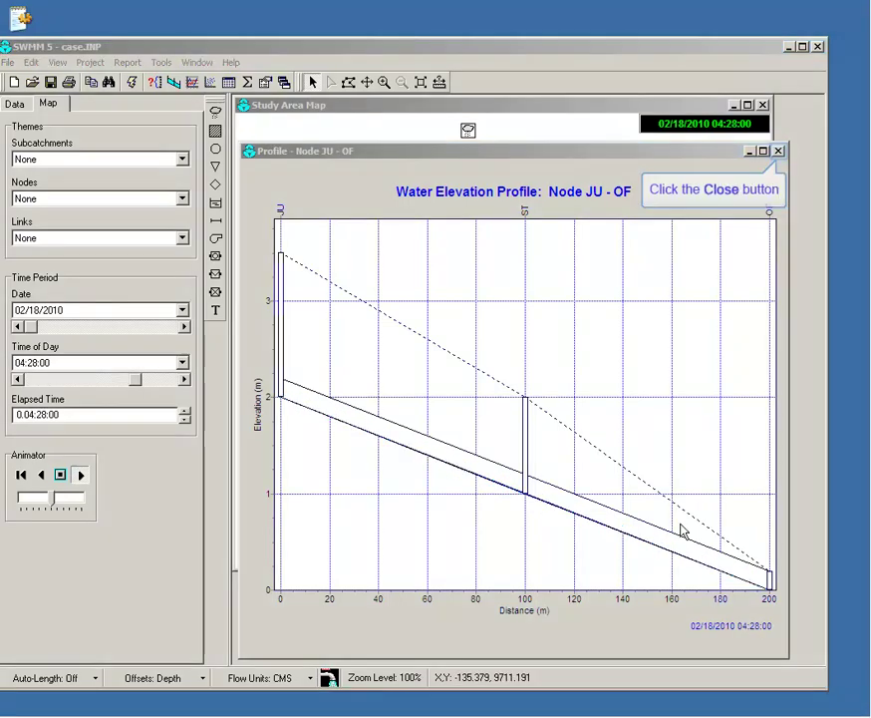
{"action": "left_click", "coordinate": [778, 151]}
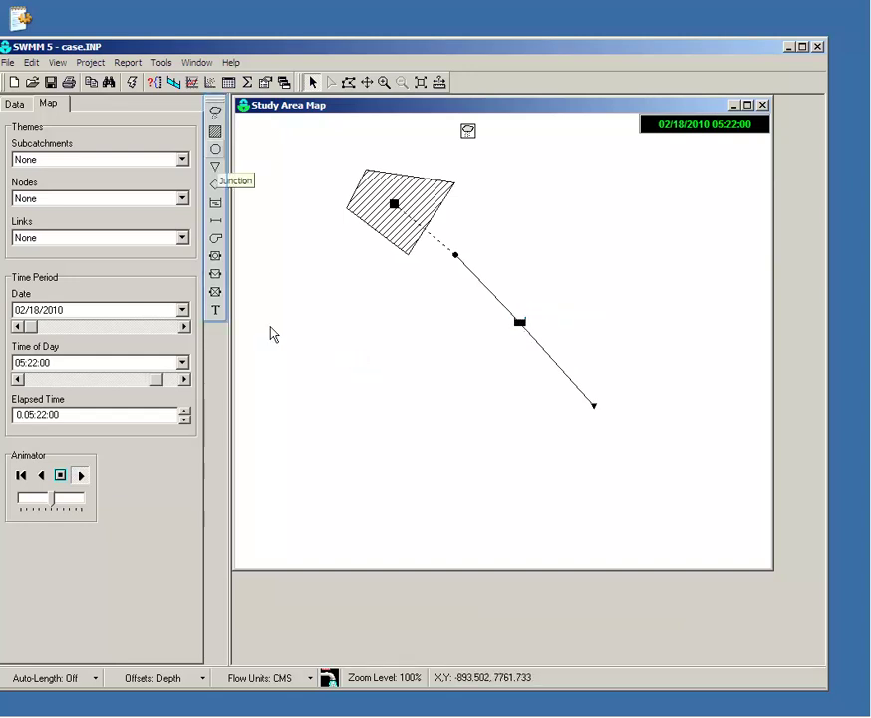
Add a junction on the map just beside storage unit ST, clear of conduit C2, and name it ORJ
{"action": "left_click", "coordinate": [216, 149]}
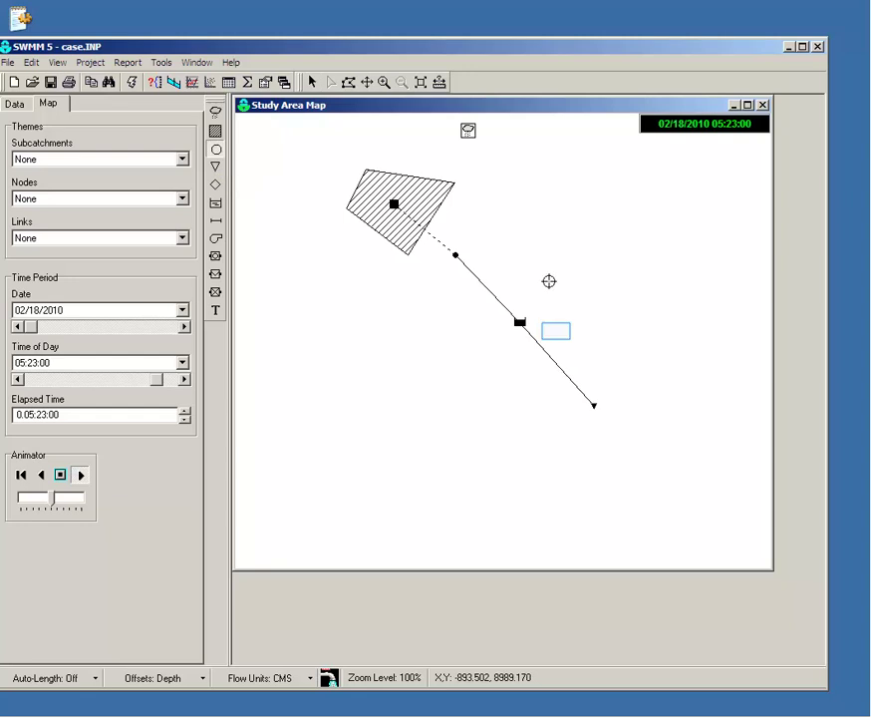
{"action": "left_click", "coordinate": [557, 331]}
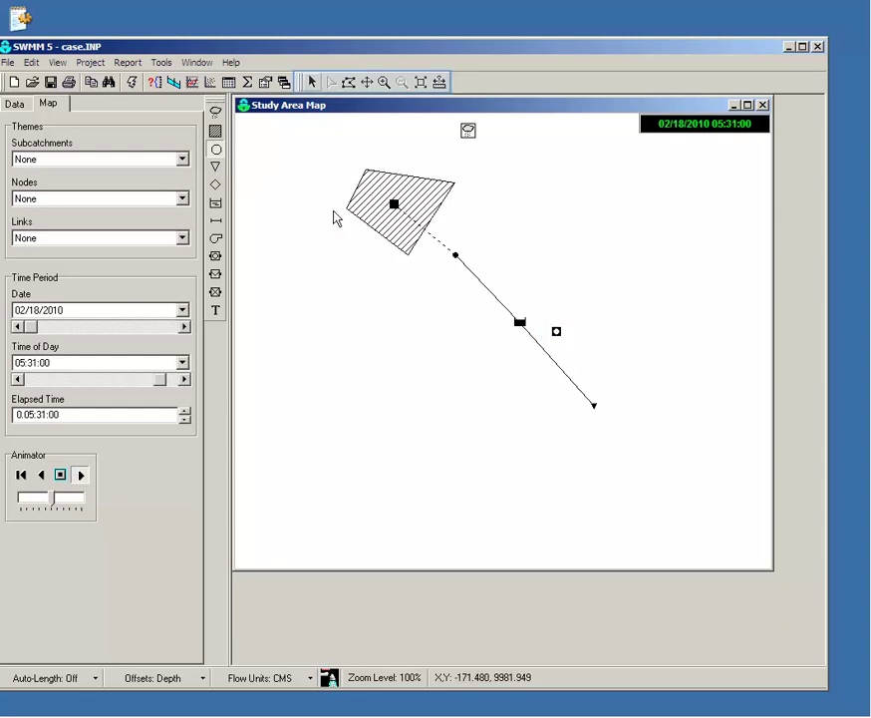
{"action": "left_click", "coordinate": [312, 85]}
{"action": "double_click", "coordinate": [558, 331]}
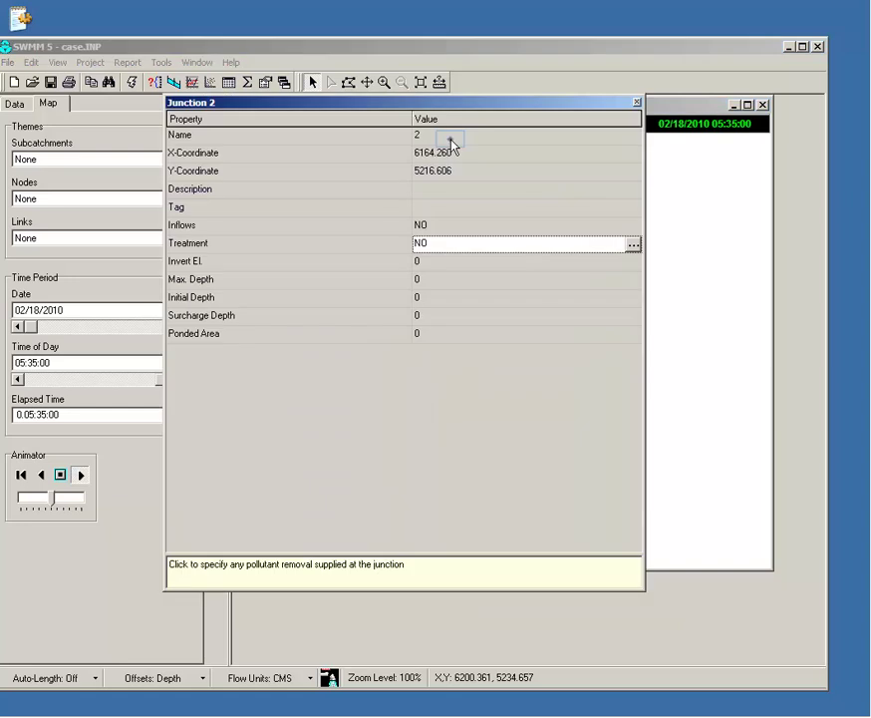
{"action": "left_click", "coordinate": [450, 138]}
{"action": "type", "text": "ORJ"}
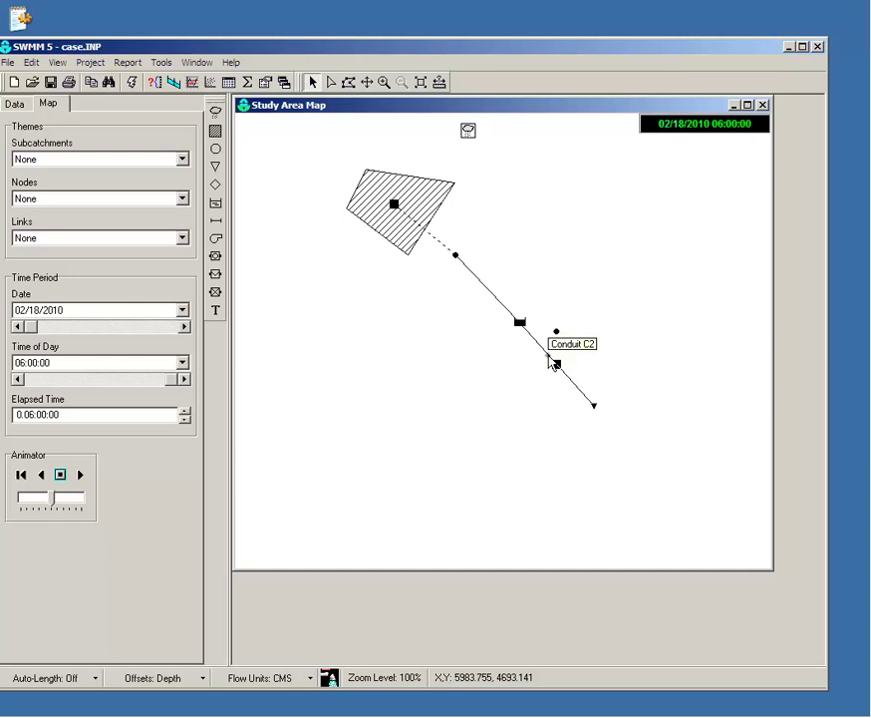
Set the inlet node of conduit C2 to ORJ and close its properties
{"action": "double_click", "coordinate": [548, 355]}
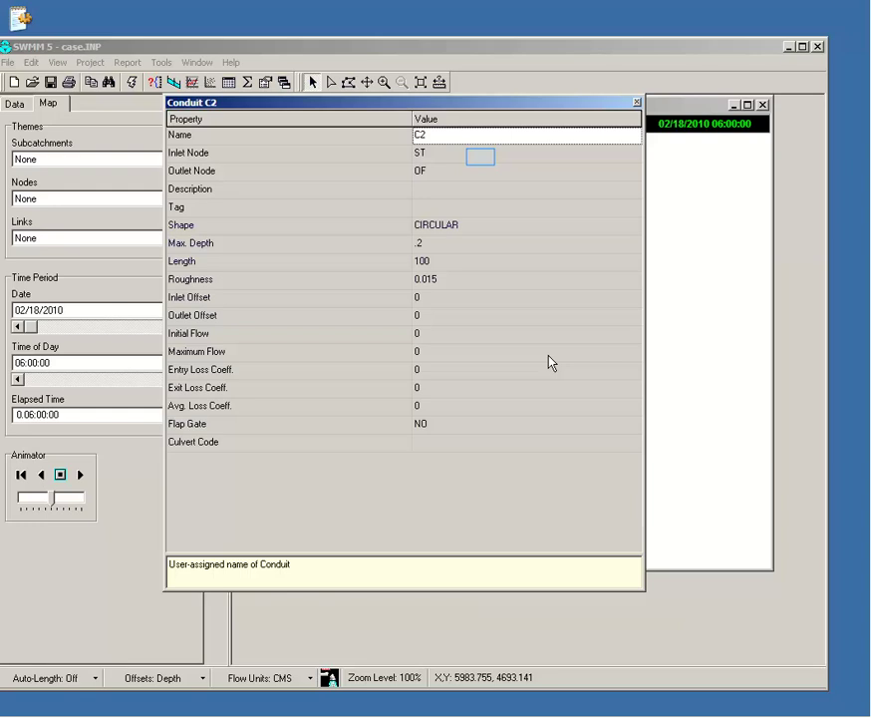
{"action": "left_click", "coordinate": [480, 157]}
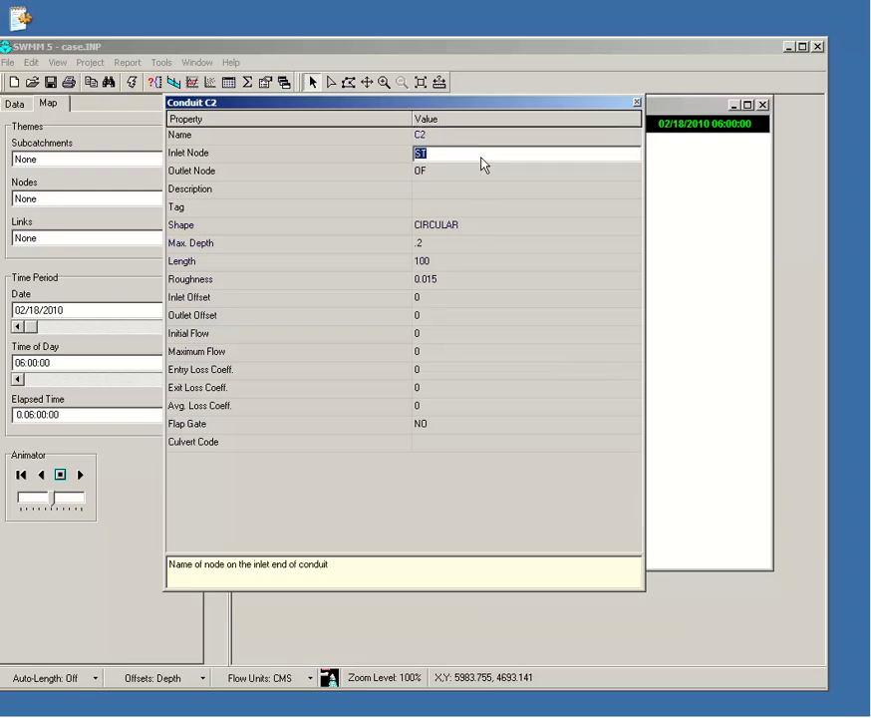
{"action": "type", "text": "ORG"}
{"action": "key", "text": "Return"}
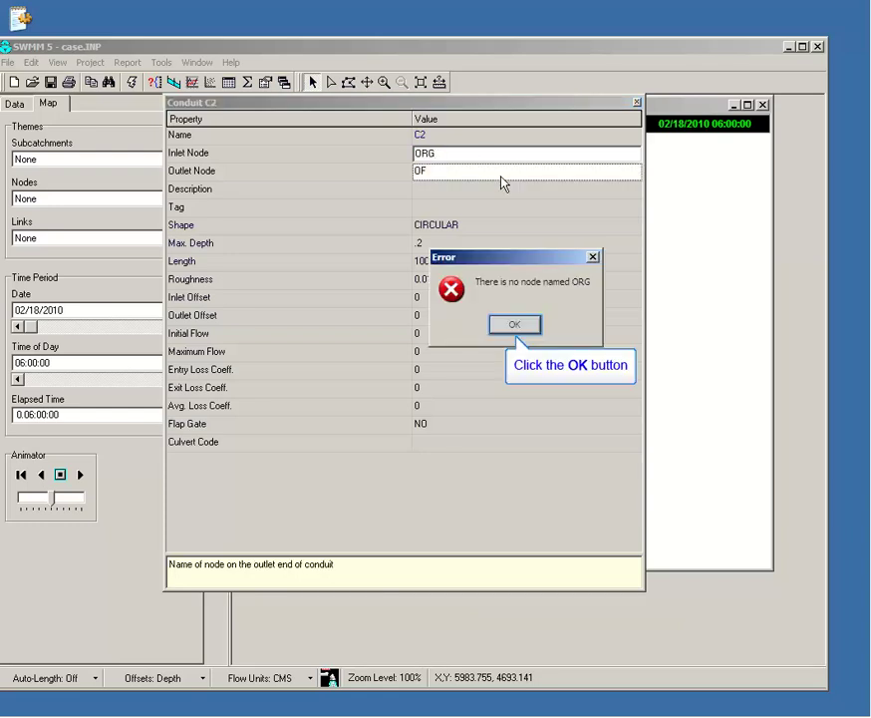
{"action": "left_click", "coordinate": [512, 325]}
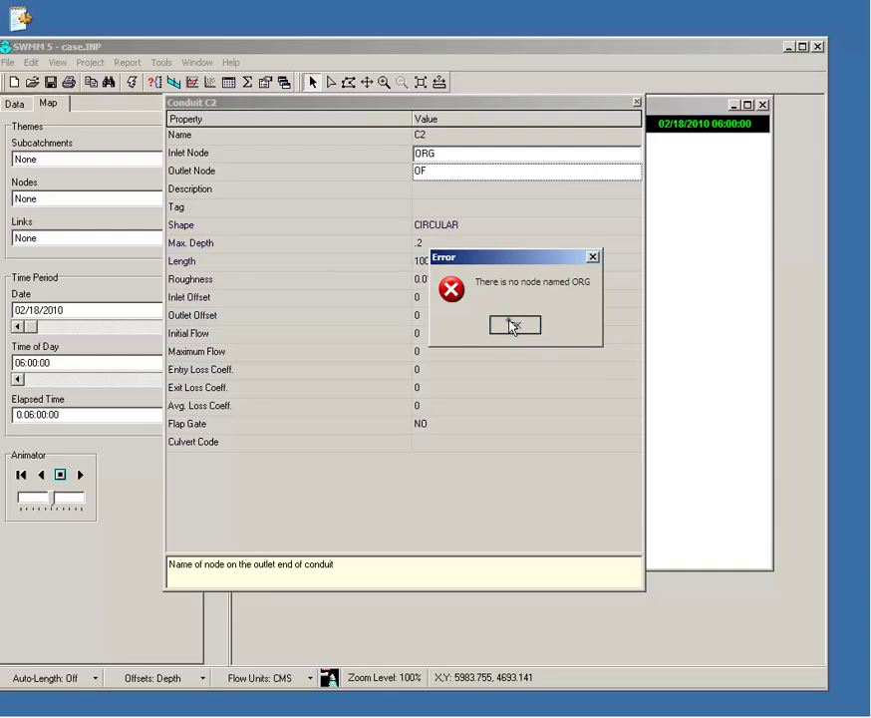
{"action": "left_click", "coordinate": [448, 156]}
{"action": "type", "text": "ORJ"}
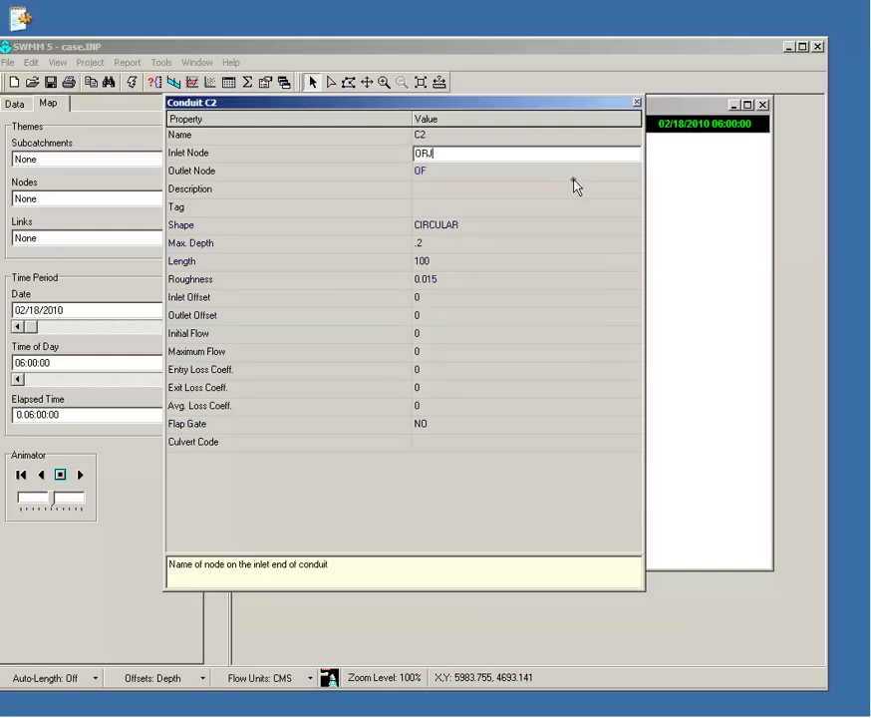
{"action": "key", "text": "Return"}
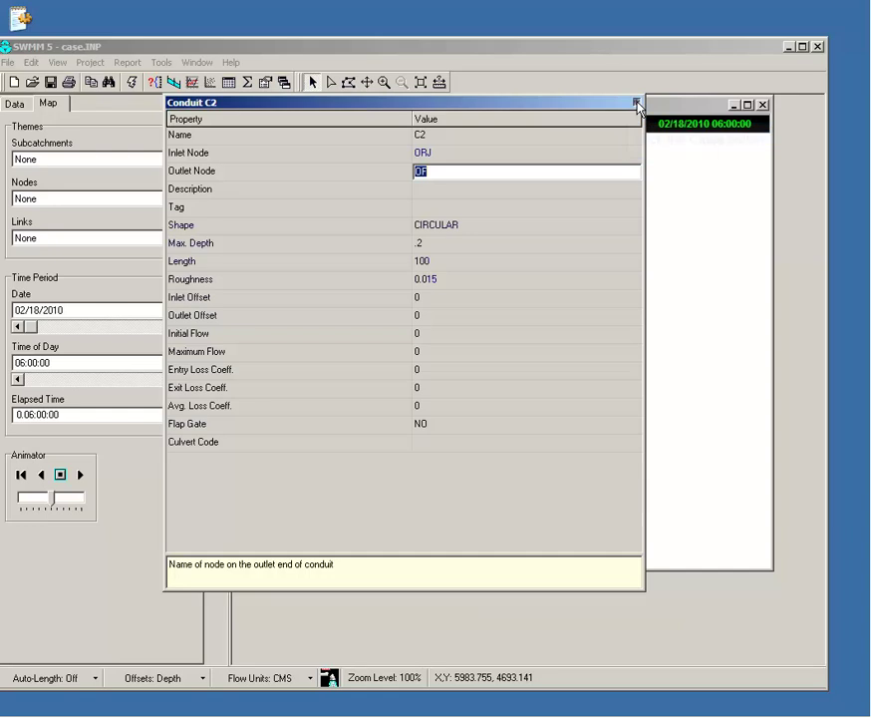
{"action": "left_click", "coordinate": [636, 103]}
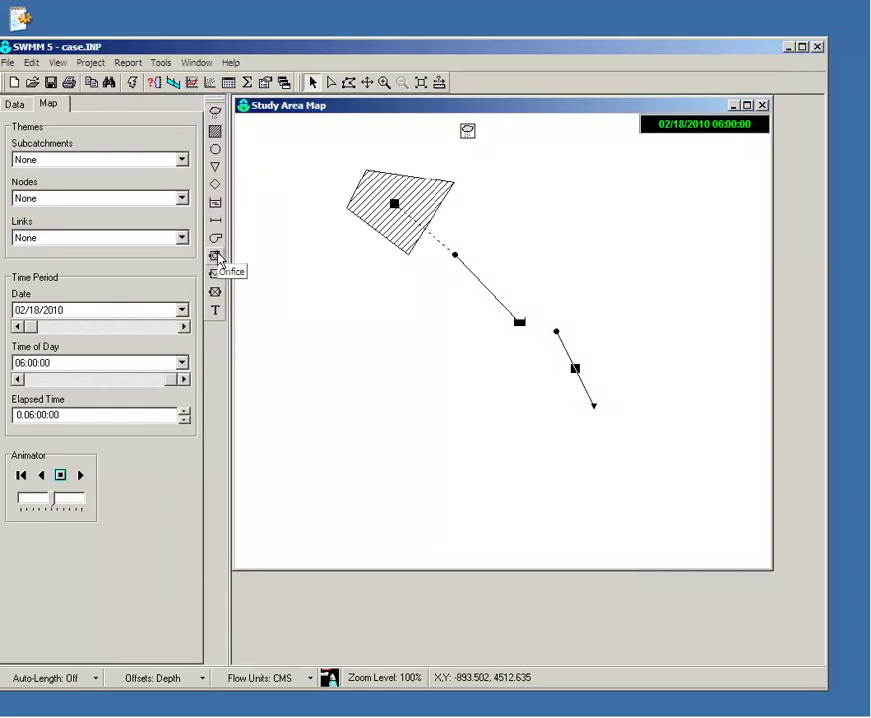
Draw an orifice link from storage unit ST to junction ORJ
{"action": "left_click", "coordinate": [218, 259]}
{"action": "left_click", "coordinate": [520, 324]}
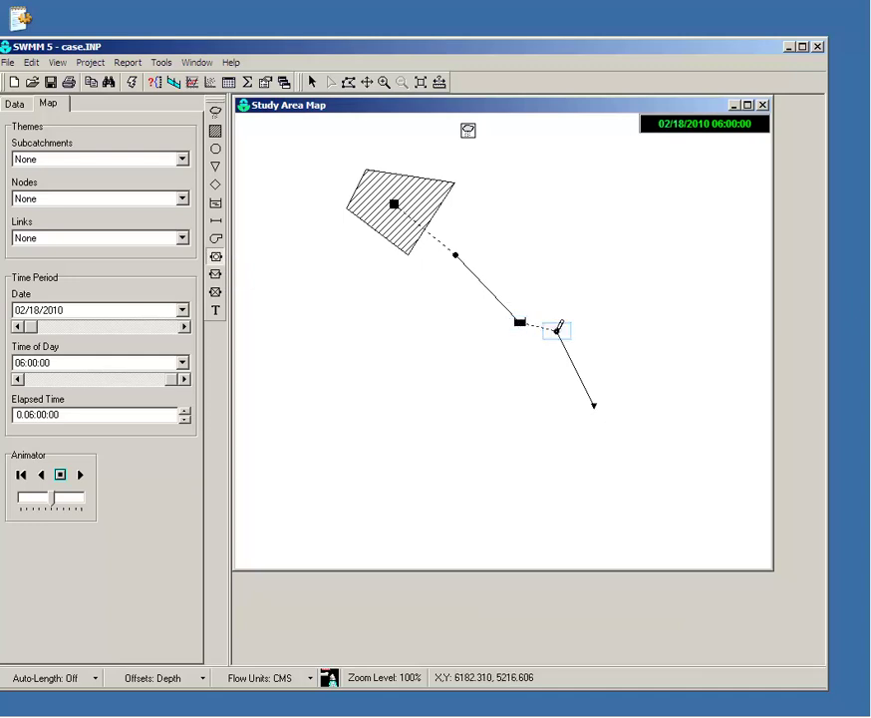
{"action": "left_click", "coordinate": [556, 330]}
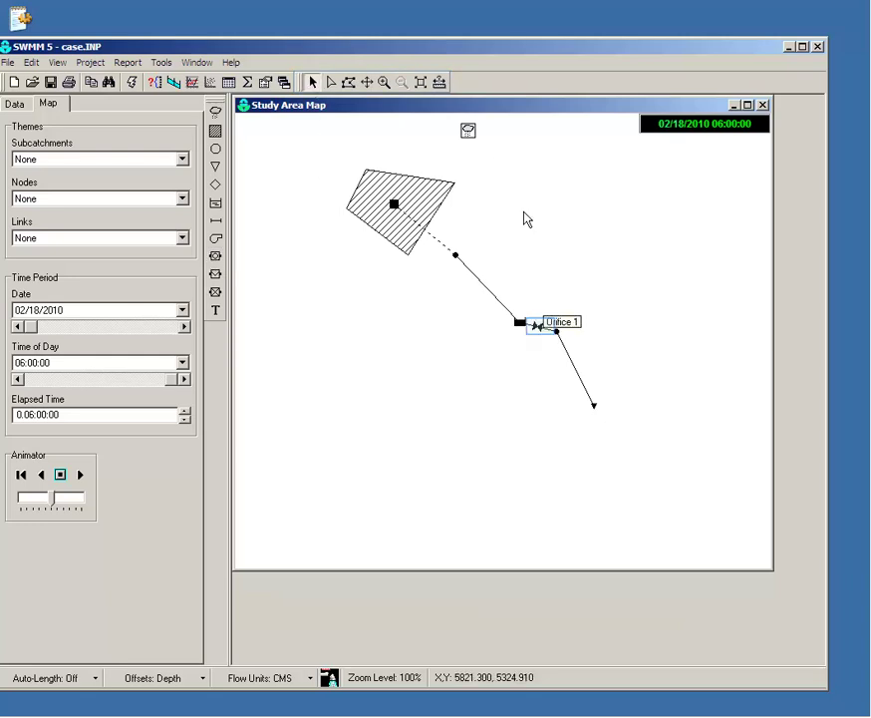
Set the height of the circular side orifice between ST and ORJ to .05 m
{"action": "double_click", "coordinate": [541, 326]}
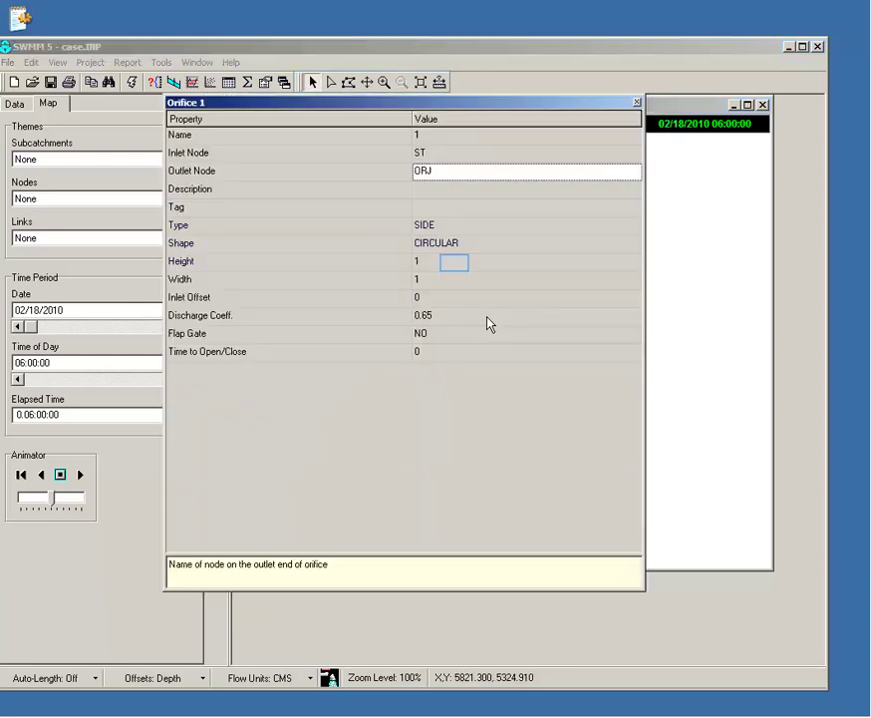
{"action": "left_click", "coordinate": [454, 263]}
{"action": "left_click", "coordinate": [453, 250]}
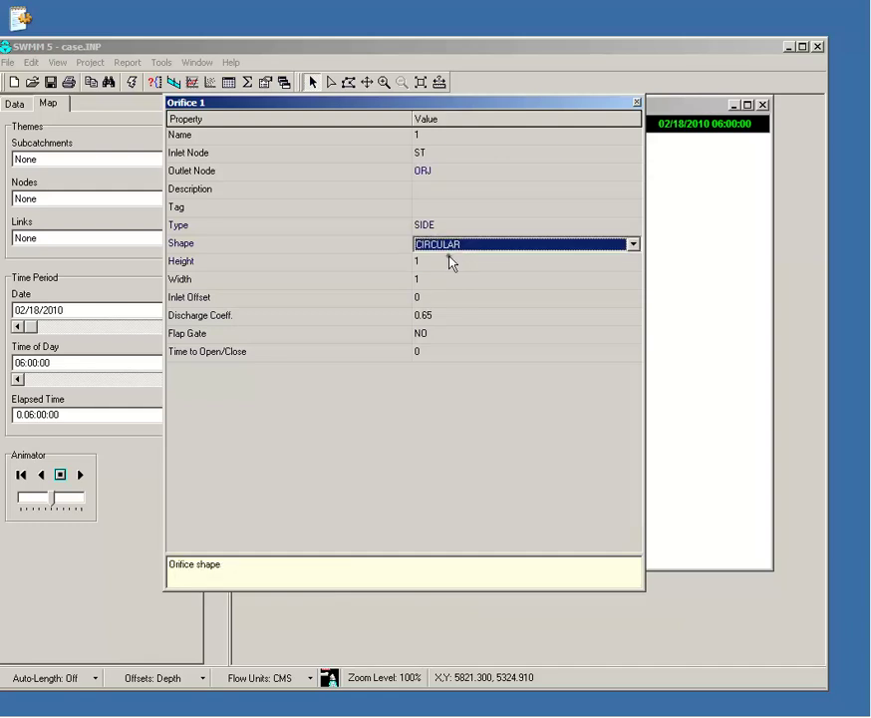
{"action": "left_click", "coordinate": [450, 262]}
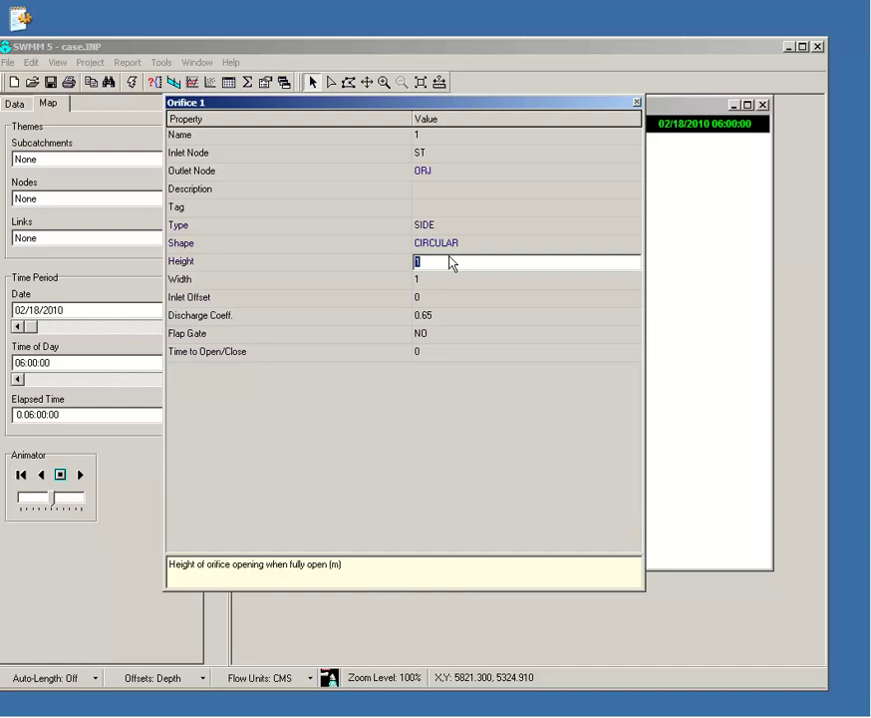
{"action": "type", "text": ".05"}
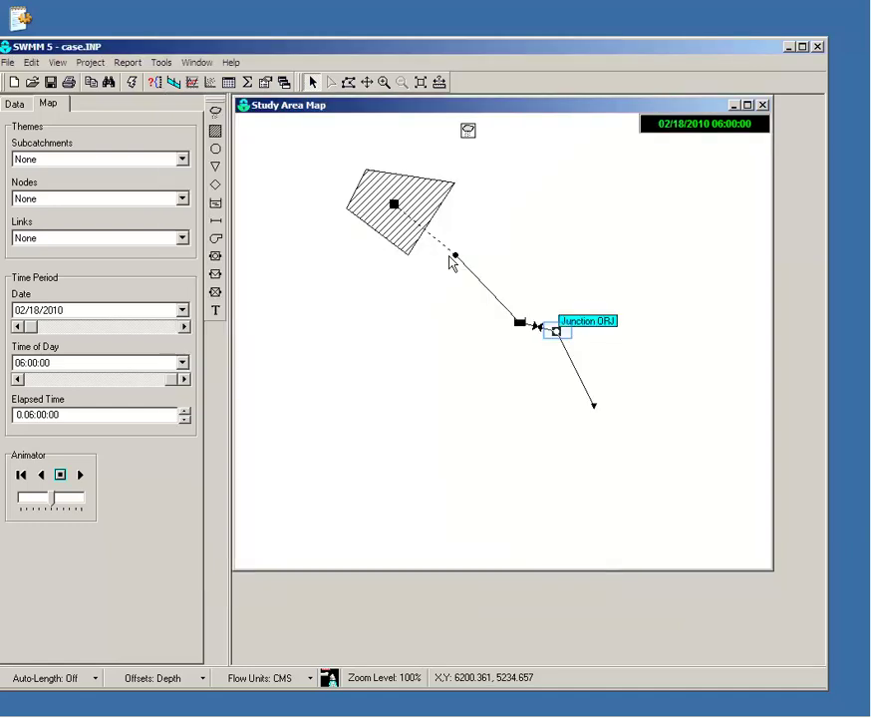
Set the invert elevation of junction ORJ to 1 m and run the simulation
{"action": "double_click", "coordinate": [556, 331]}
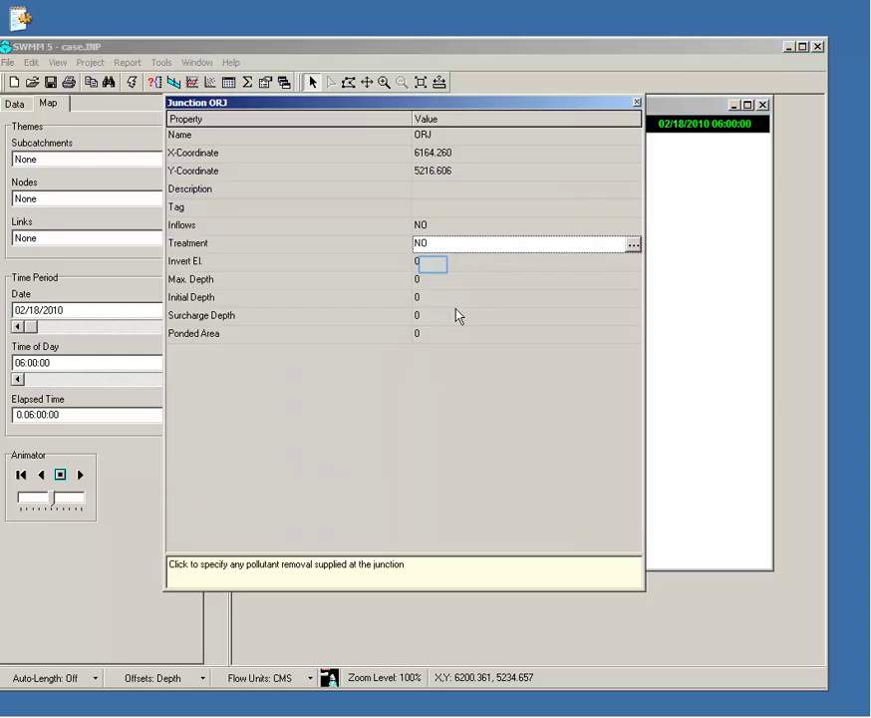
{"action": "left_click", "coordinate": [433, 263]}
{"action": "left_click_drag", "start_coordinate": [404, 105], "coordinate": [283, 182]}
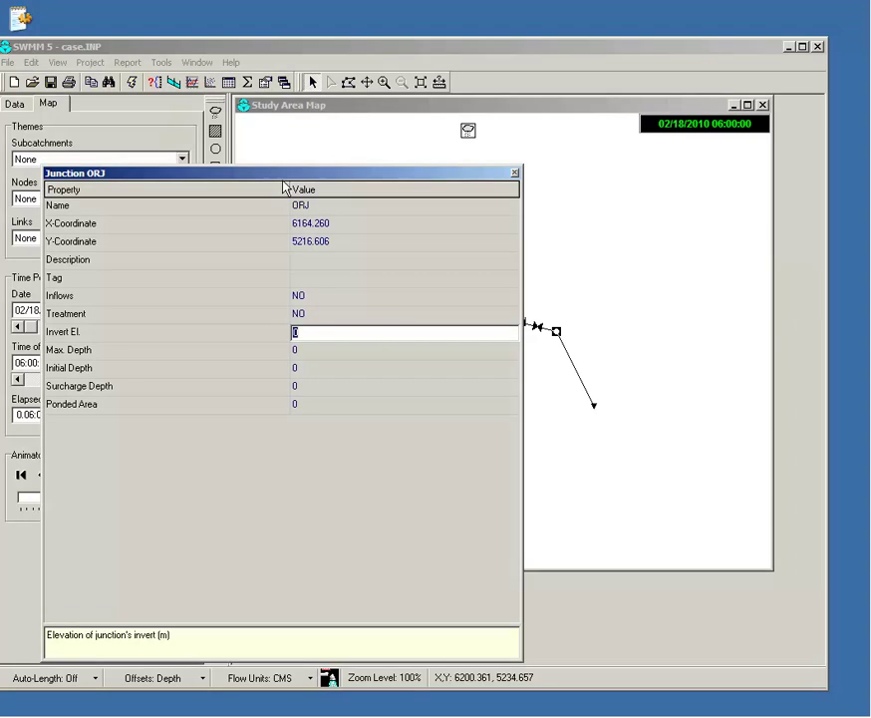
{"action": "type", "text": "1"}
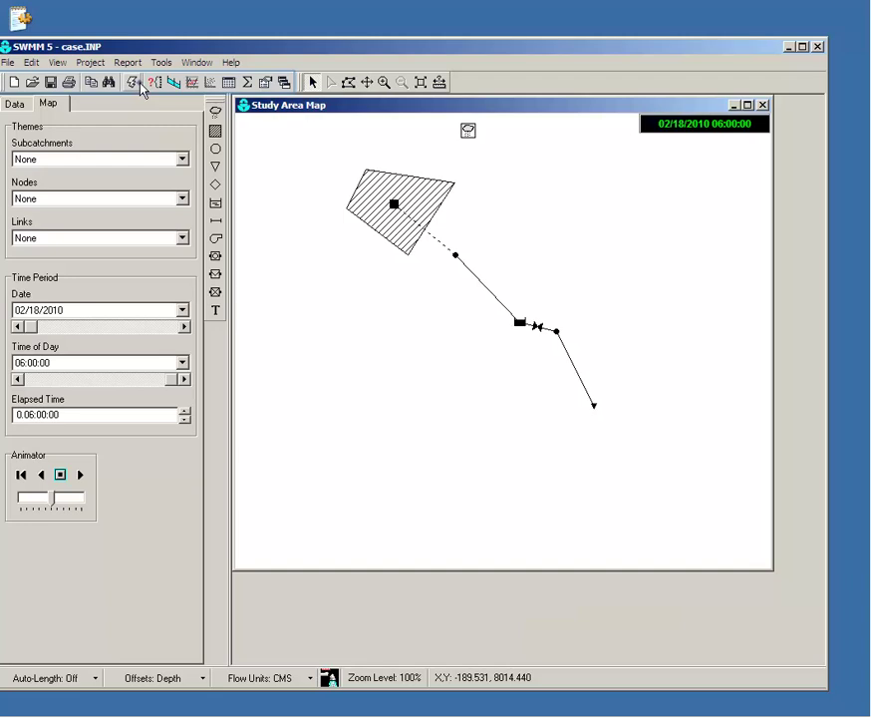
{"action": "left_click", "coordinate": [132, 81]}
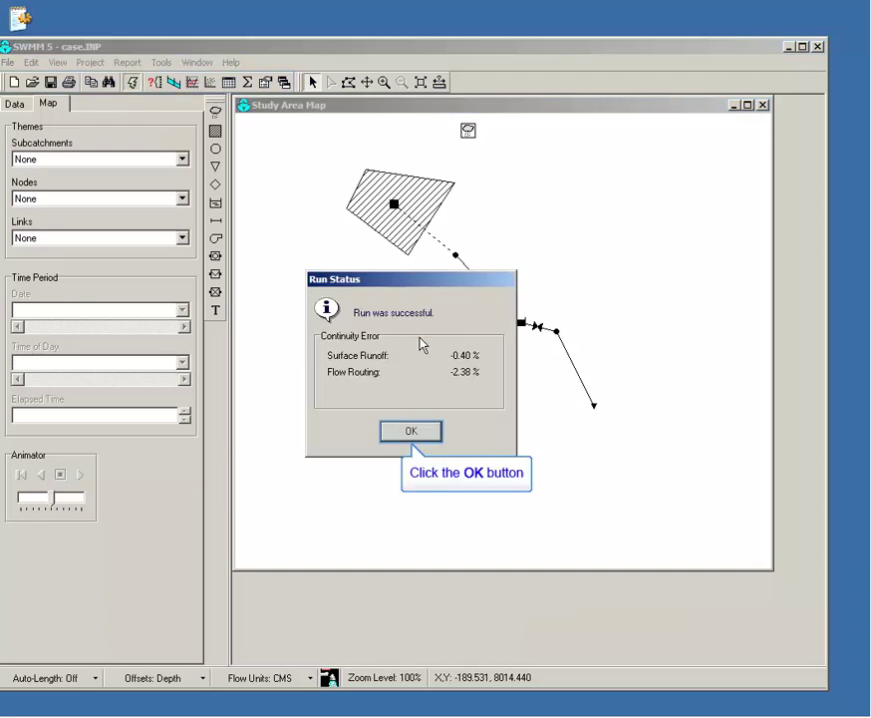
{"action": "left_click", "coordinate": [426, 430]}
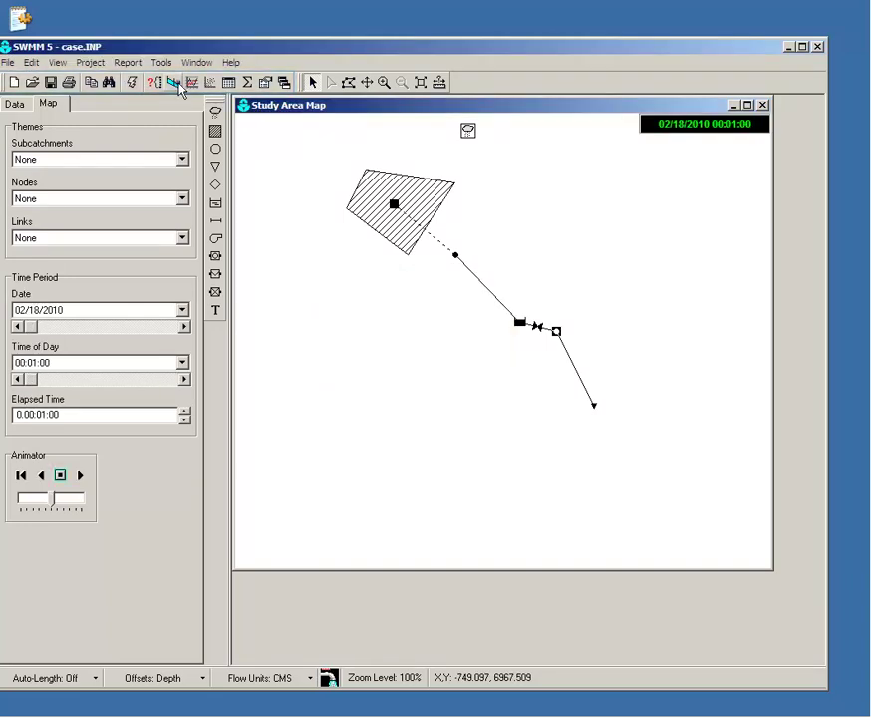
Plot the water elevation profile from node JU to OF and play its animation through the simulated period
{"action": "left_click", "coordinate": [176, 84]}
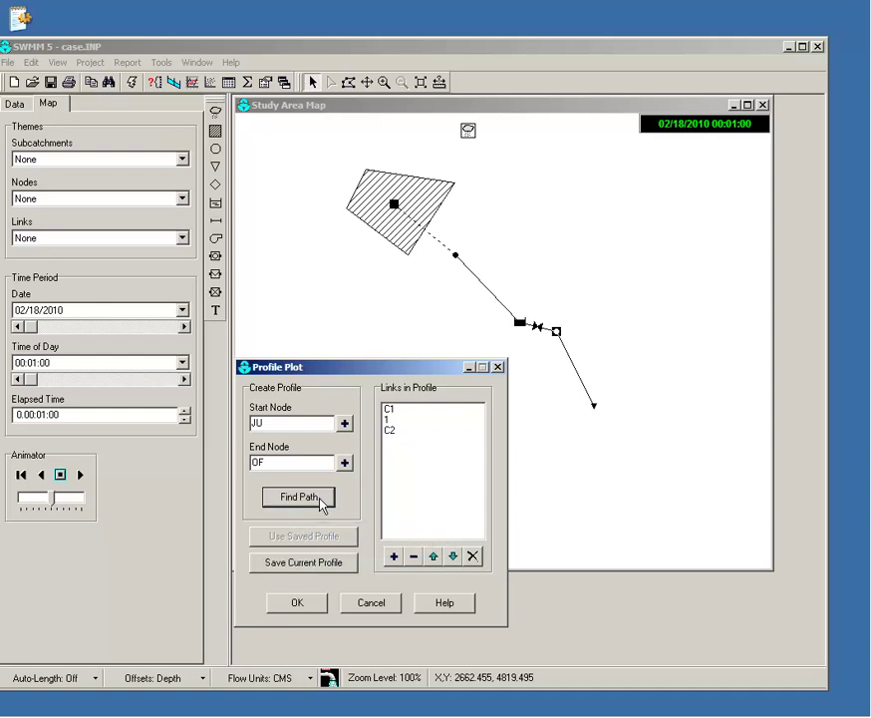
{"action": "left_click", "coordinate": [299, 605]}
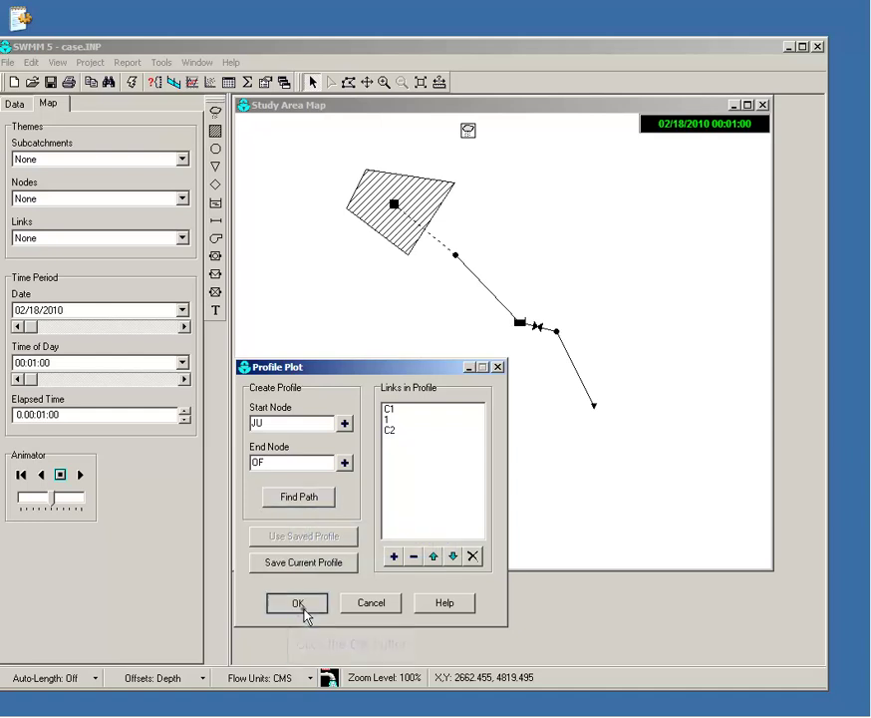
{"action": "left_click_drag", "start_coordinate": [602, 290], "coordinate": [464, 204]}
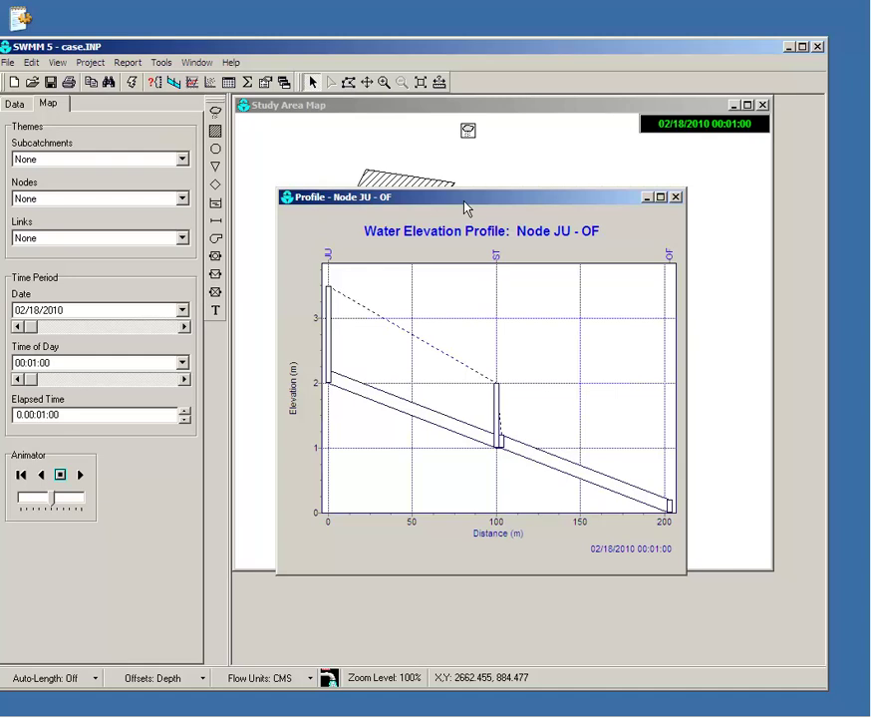
{"action": "left_click", "coordinate": [79, 474]}
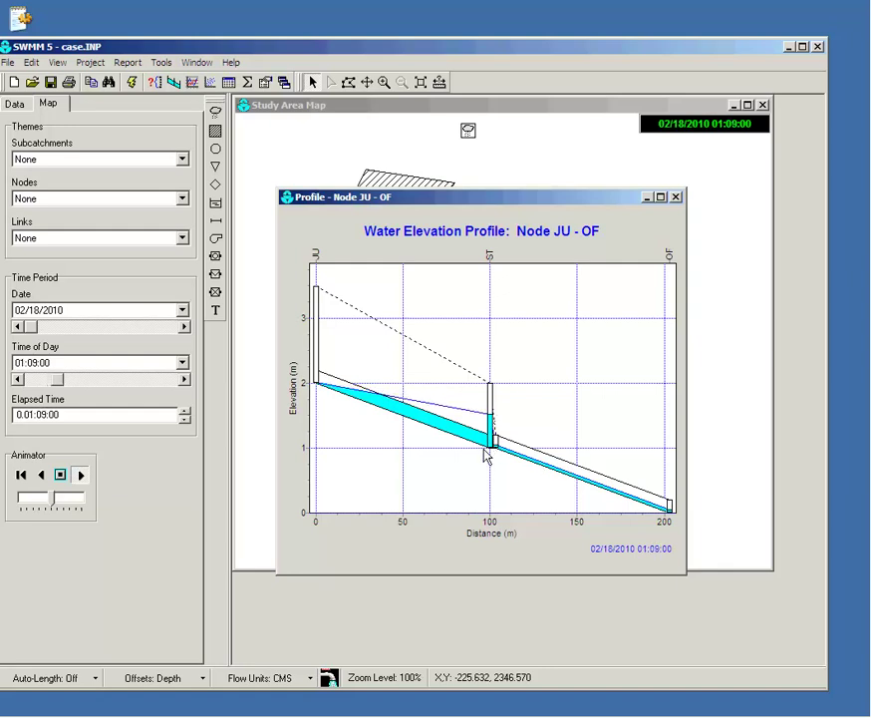
{"action": "mouse_move", "coordinate": [397, 716]}
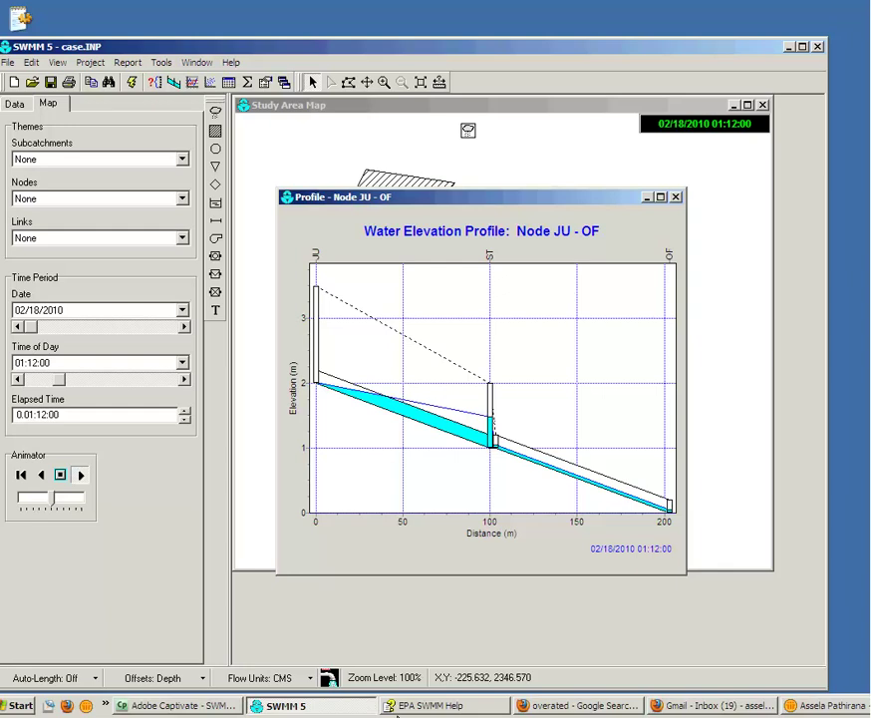
{"action": "left_click", "coordinate": [206, 709]}
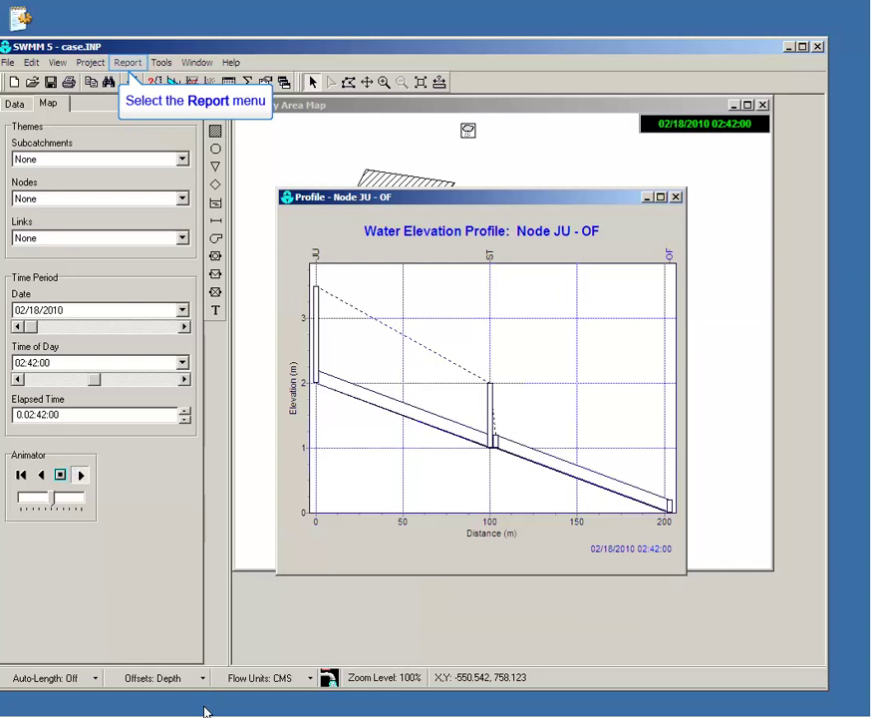
Examine the highest flow instability indexes in the status report's stability results, and close the report and the profile plot
{"action": "left_click", "coordinate": [129, 63]}
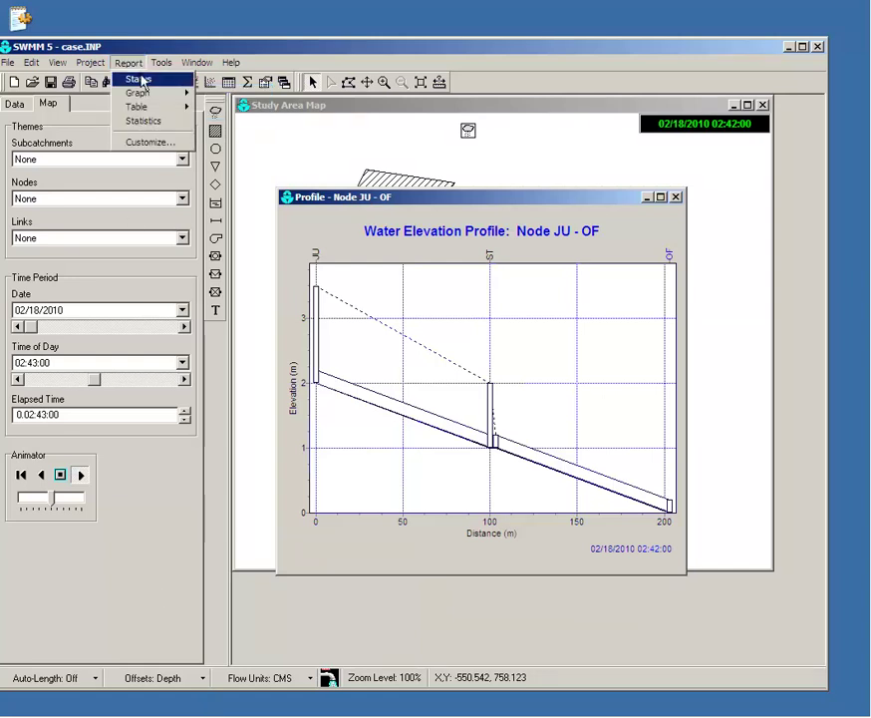
{"action": "left_click", "coordinate": [141, 80]}
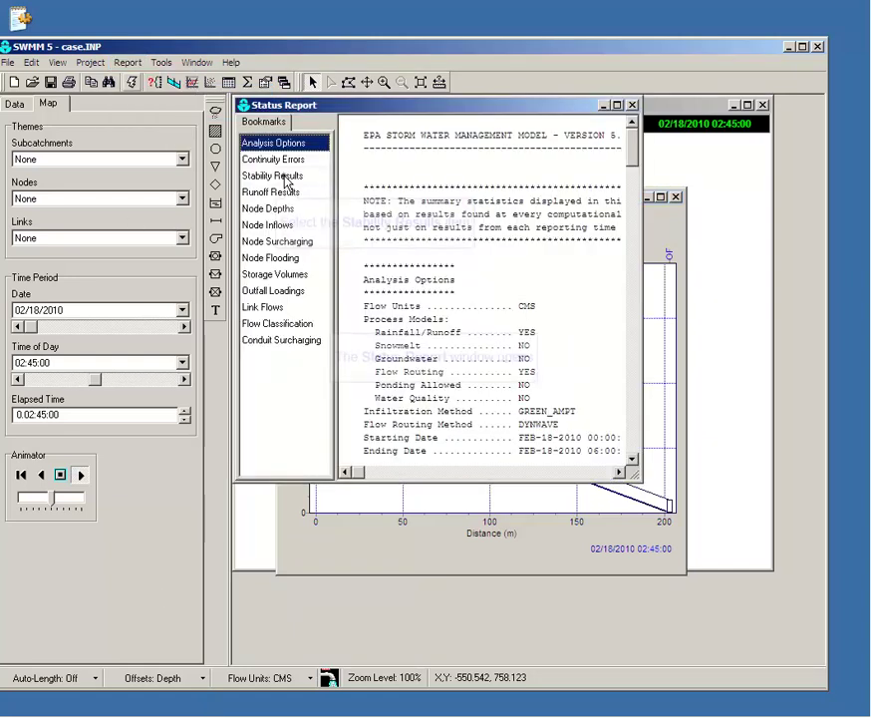
{"action": "left_click", "coordinate": [286, 176]}
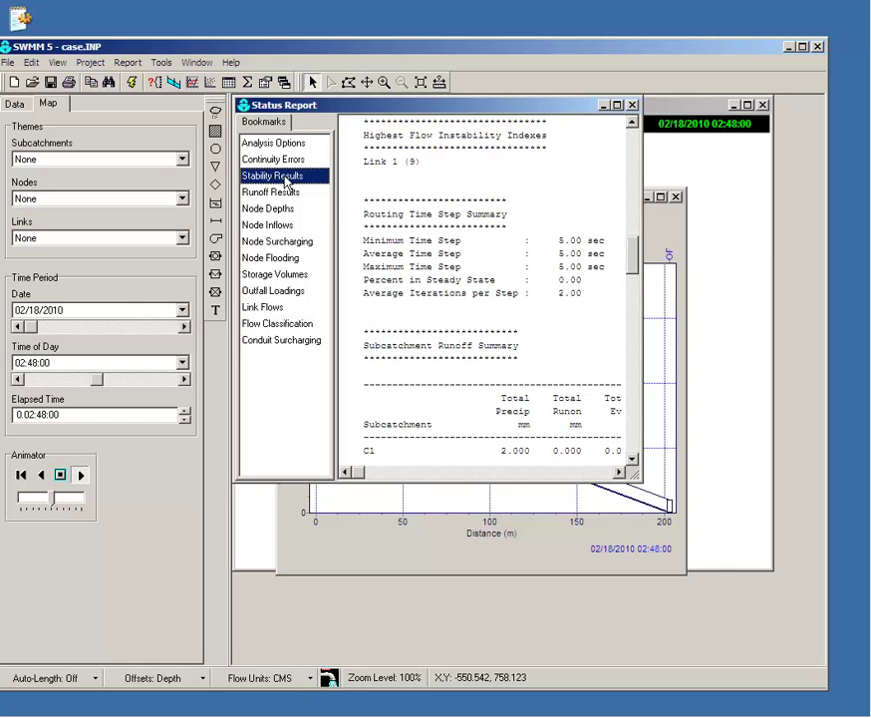
{"action": "left_click", "coordinate": [629, 126]}
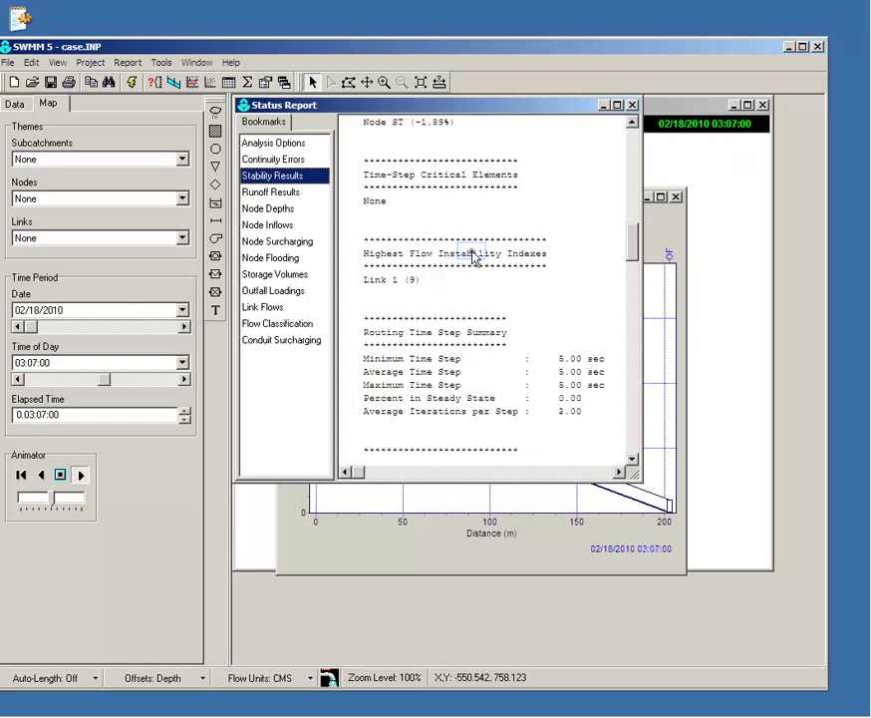
{"action": "left_click_drag", "start_coordinate": [380, 280], "coordinate": [403, 281]}
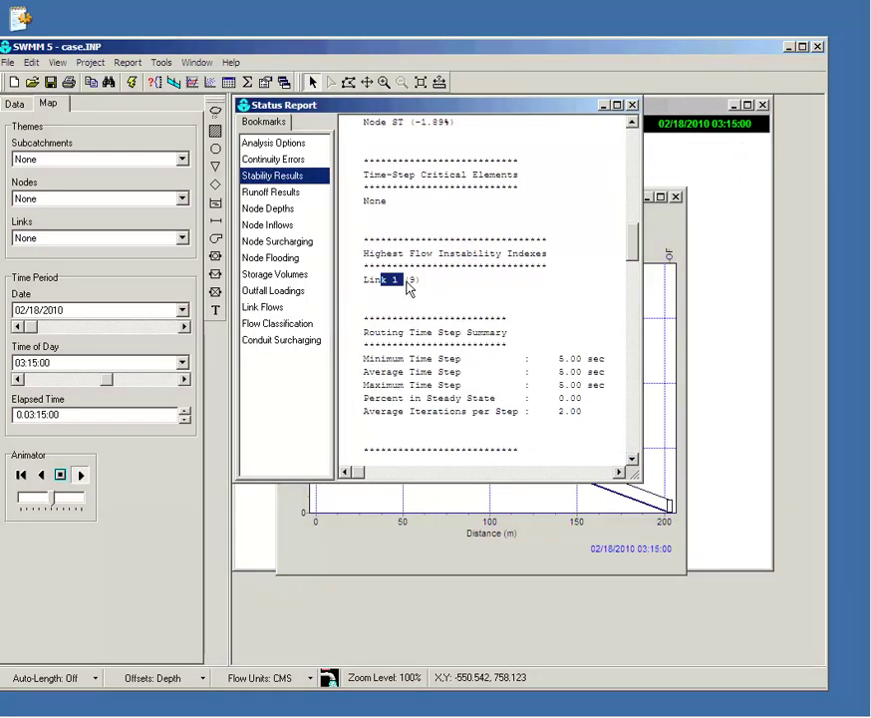
{"action": "left_click", "coordinate": [408, 289]}
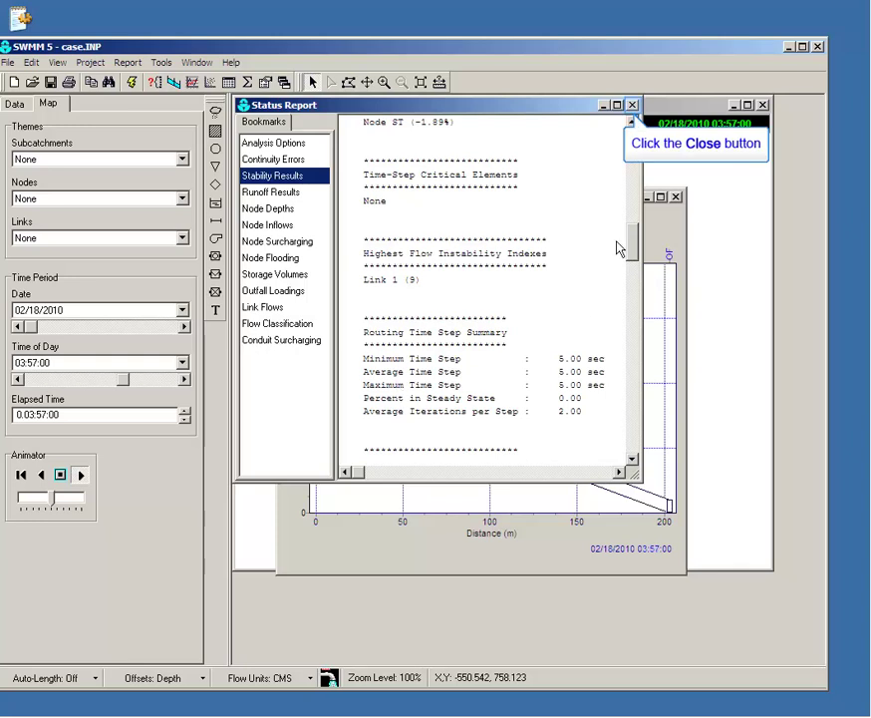
{"action": "left_click", "coordinate": [634, 105]}
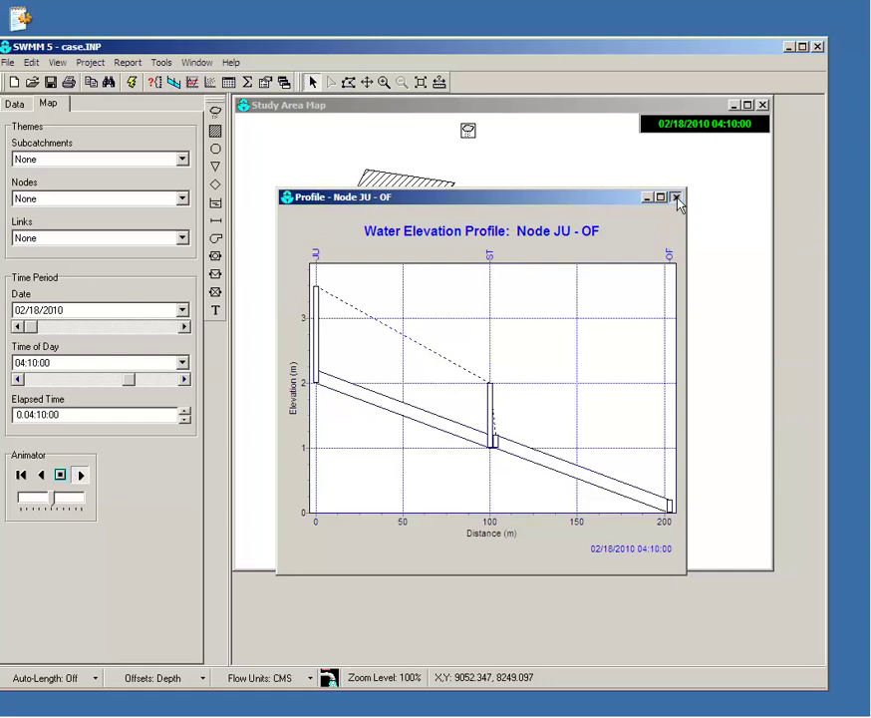
{"action": "left_click", "coordinate": [676, 198]}
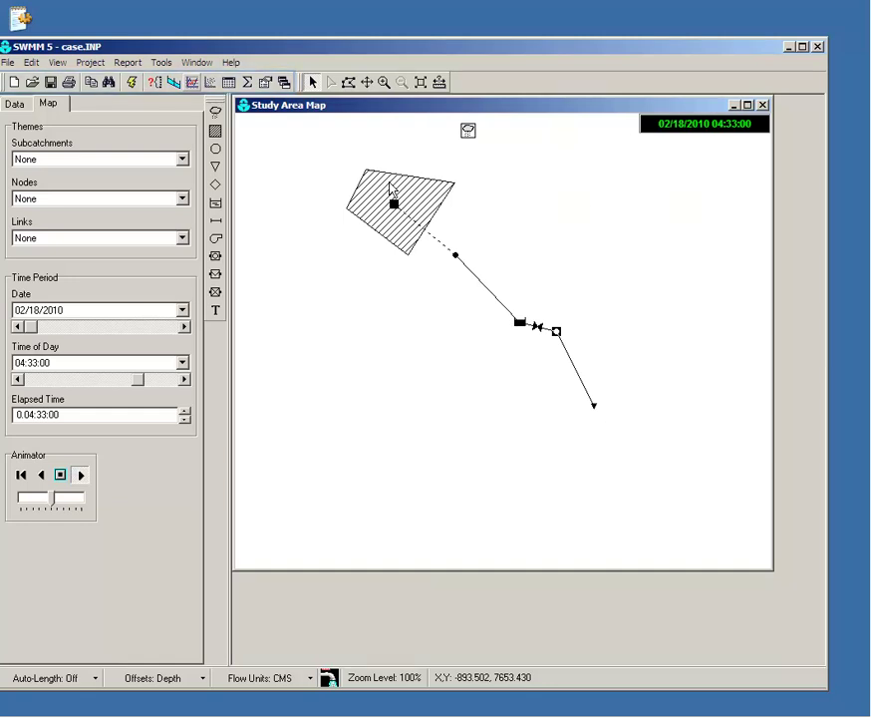
Plot the flow time series of conduit C1, the ST to ORJ orifice and conduit C2 together, and close the graph after comparing them
{"action": "left_click", "coordinate": [193, 83]}
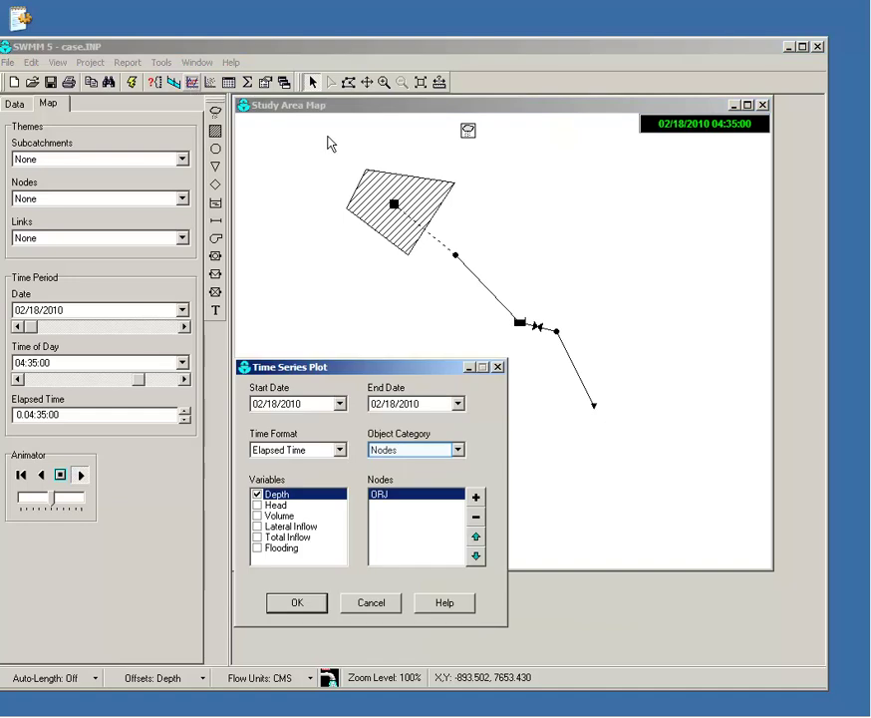
{"action": "left_click", "coordinate": [415, 452]}
{"action": "left_click", "coordinate": [415, 452]}
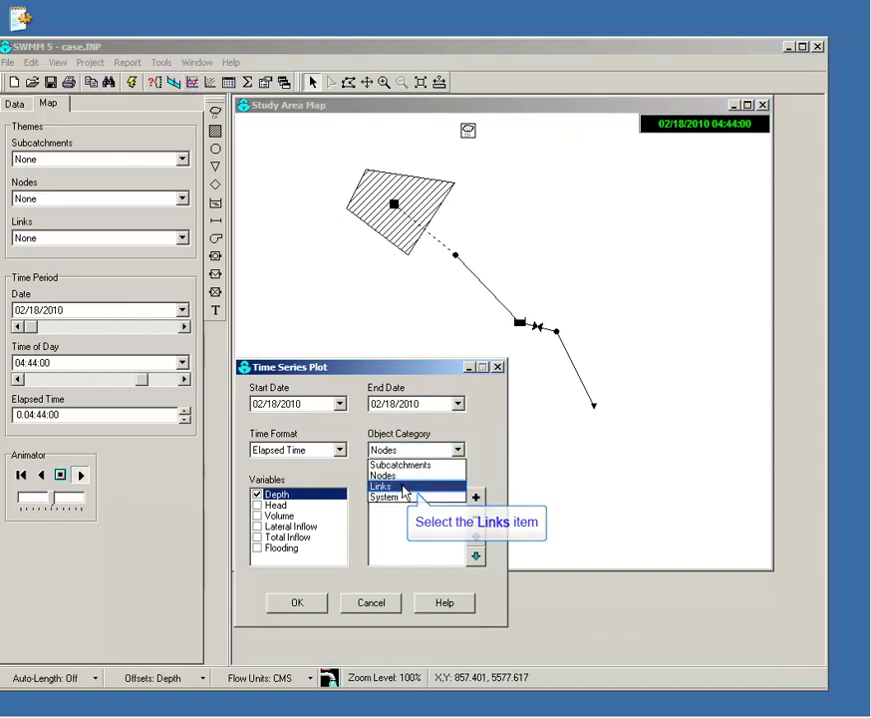
{"action": "left_click", "coordinate": [405, 486]}
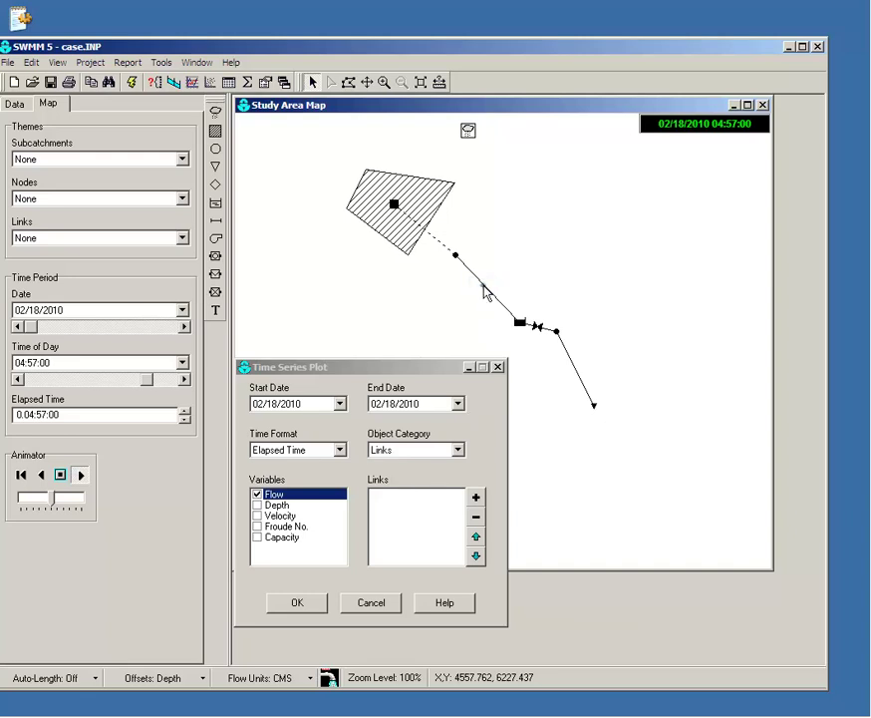
{"action": "left_click", "coordinate": [477, 499]}
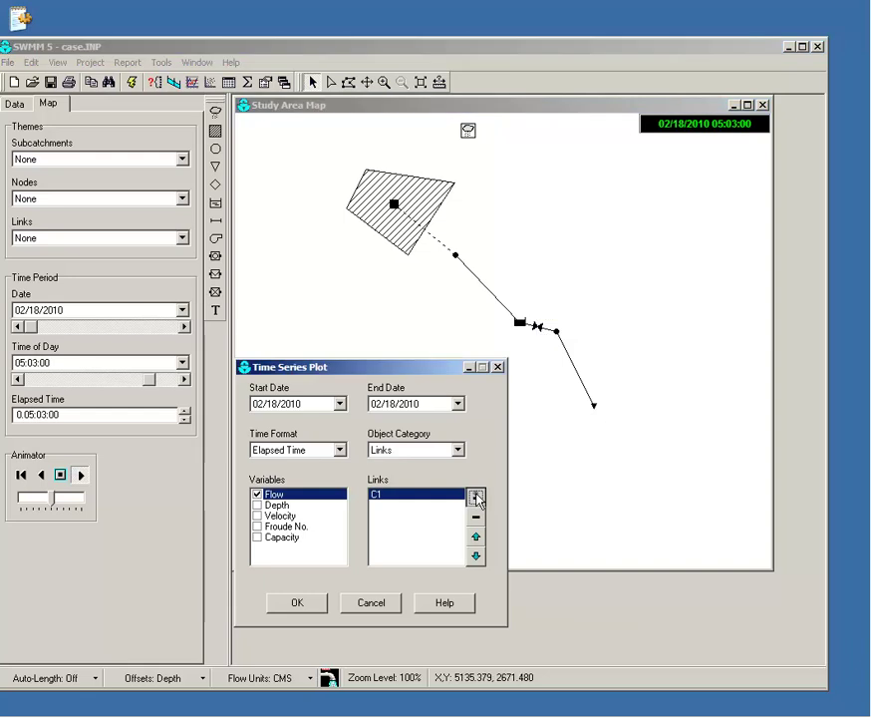
{"action": "left_click", "coordinate": [476, 498]}
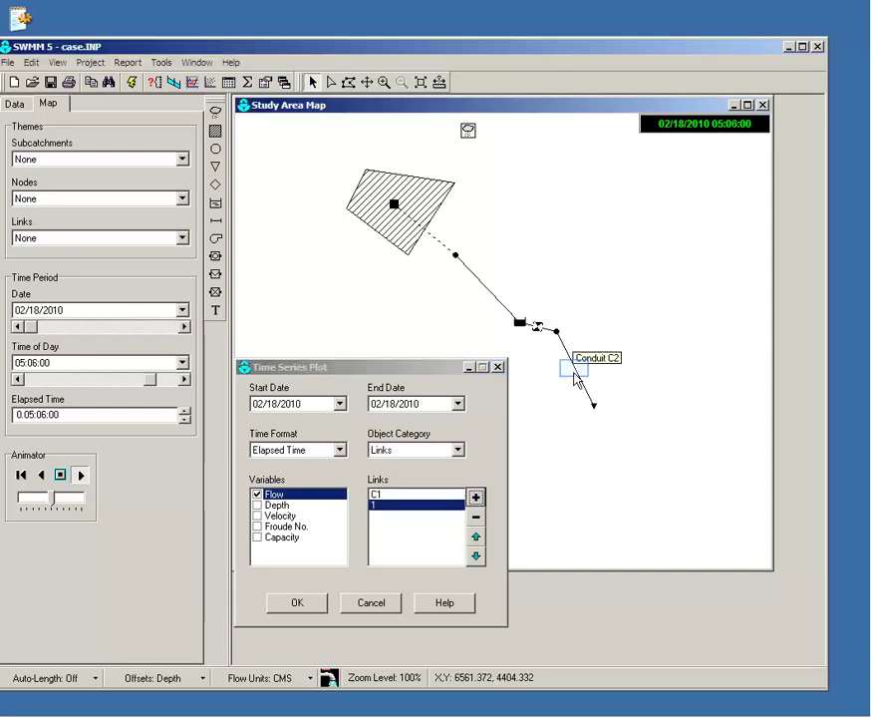
{"action": "left_click", "coordinate": [476, 498]}
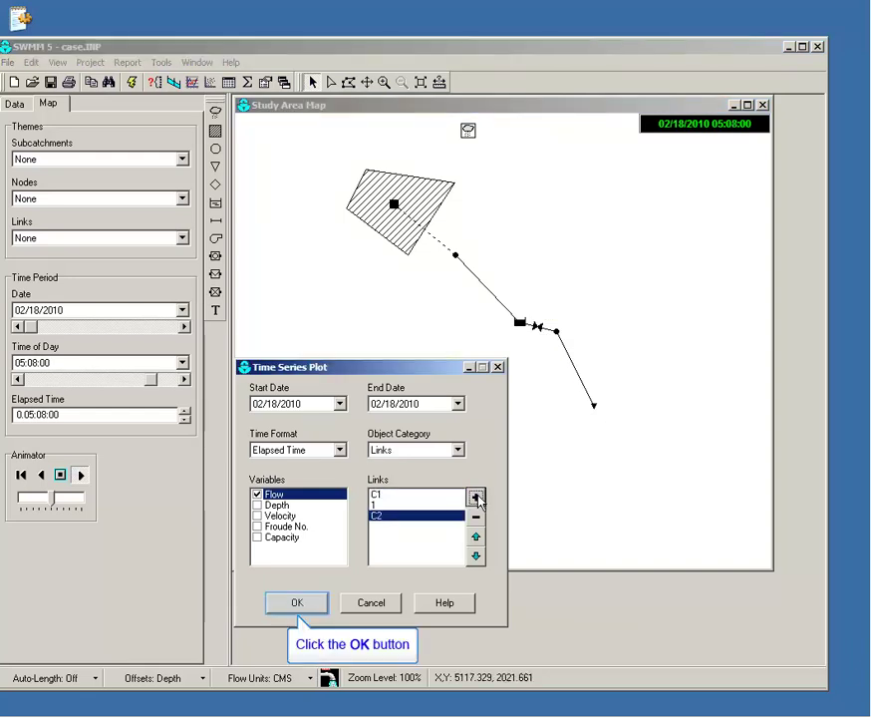
{"action": "left_click", "coordinate": [321, 604]}
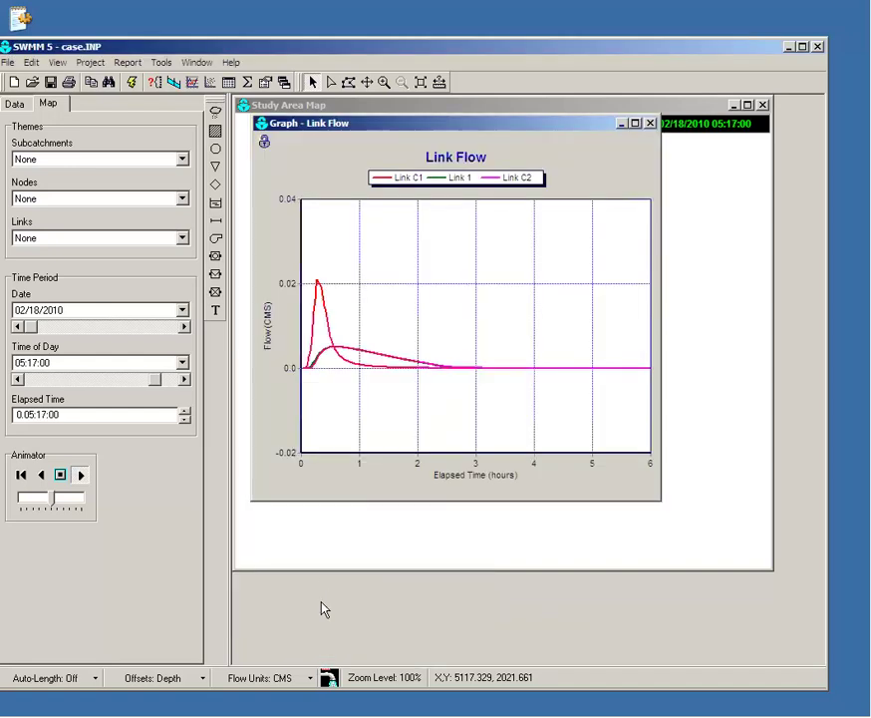
{"action": "left_click_drag", "start_coordinate": [415, 132], "coordinate": [422, 177]}
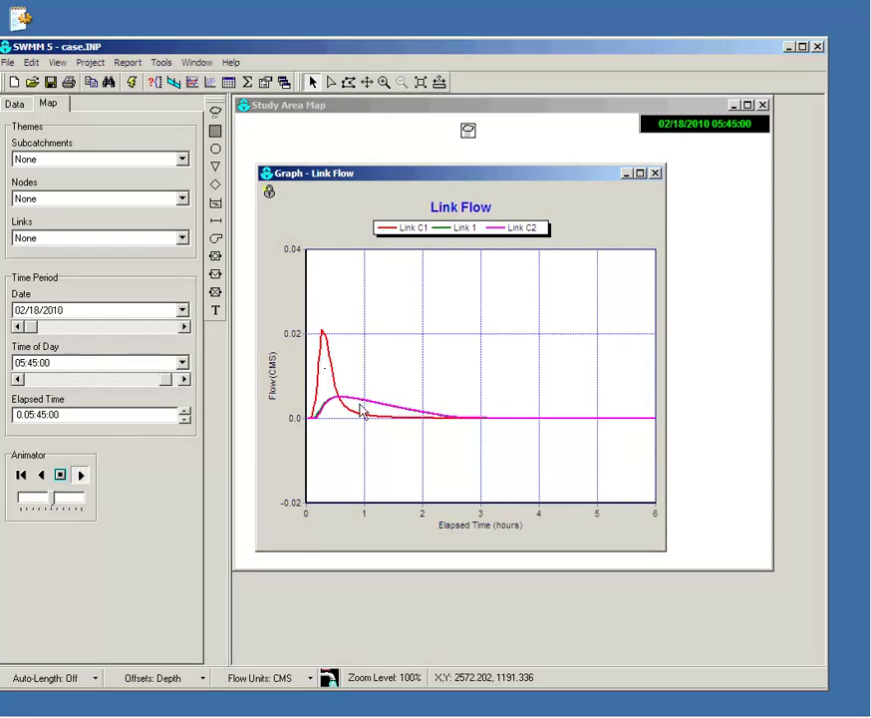
{"action": "left_click", "coordinate": [655, 175]}
Plot the depth time series of storage unit ST against elapsed time and close the graph after viewing it
{"action": "left_click", "coordinate": [520, 325]}
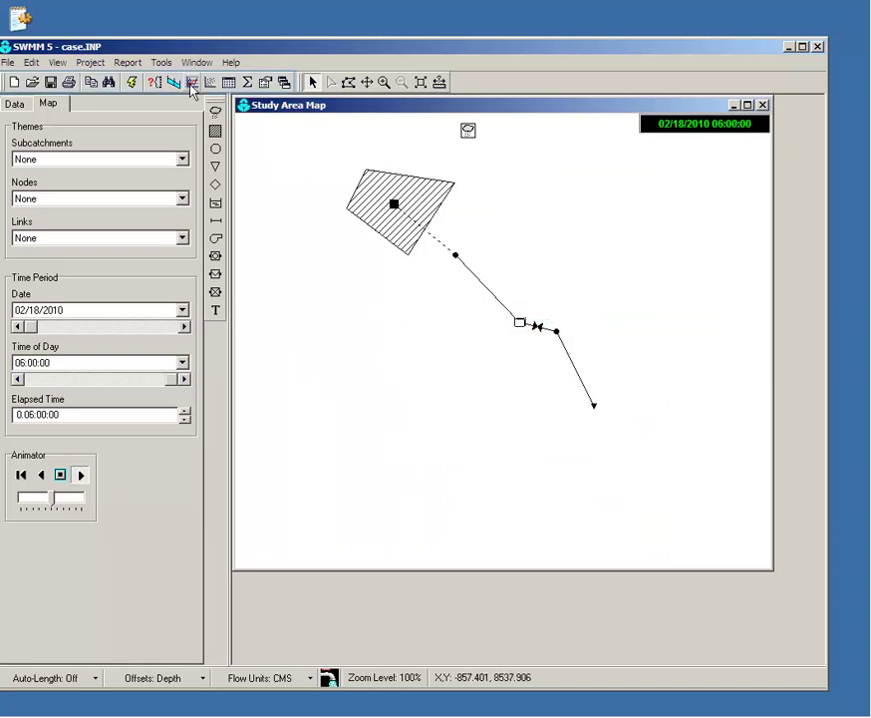
{"action": "left_click", "coordinate": [191, 88]}
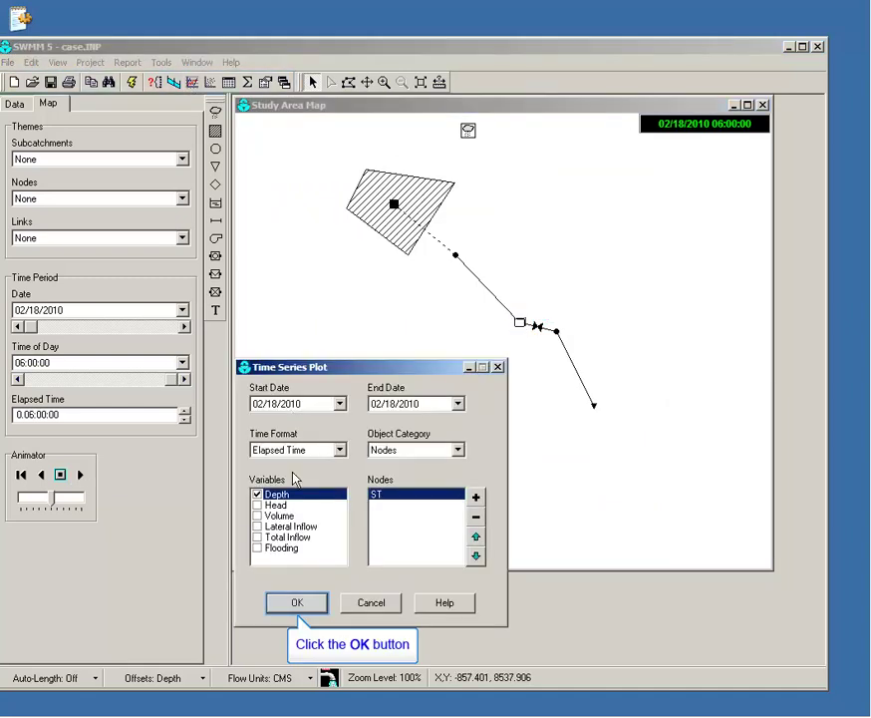
{"action": "left_click", "coordinate": [297, 604]}
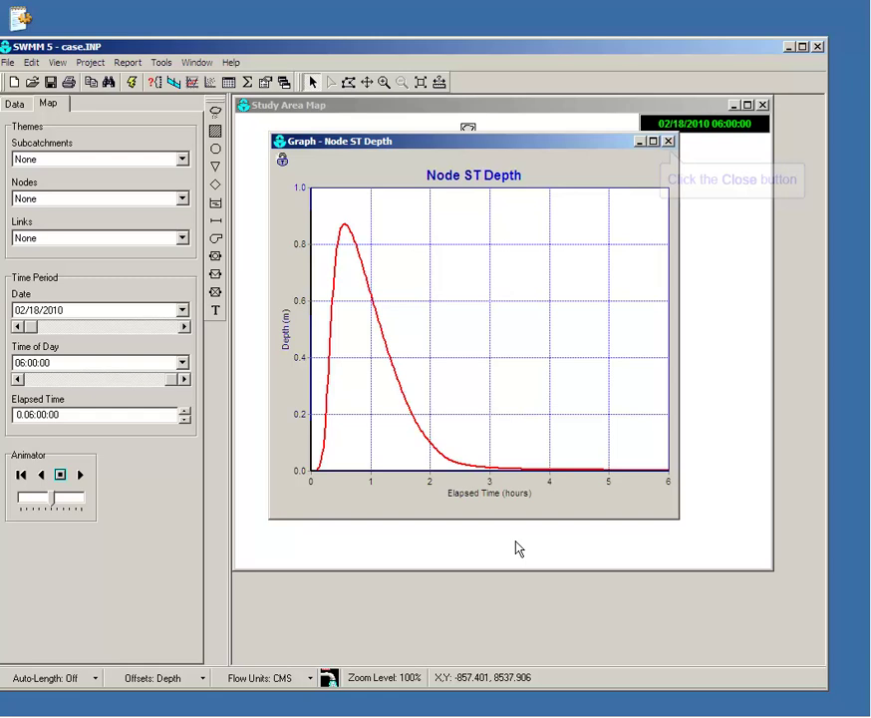
{"action": "left_click", "coordinate": [669, 142]}
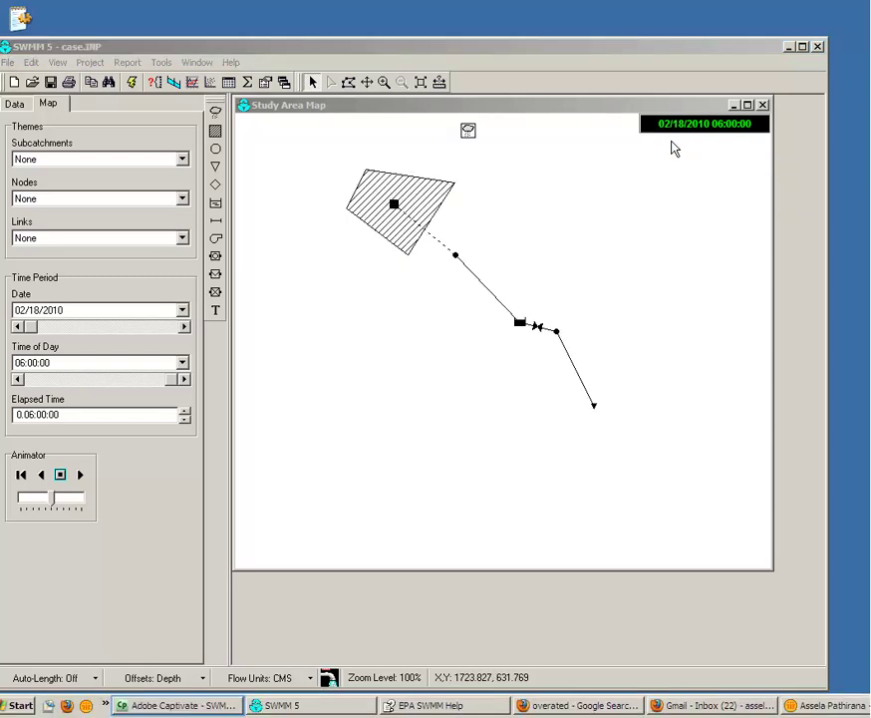